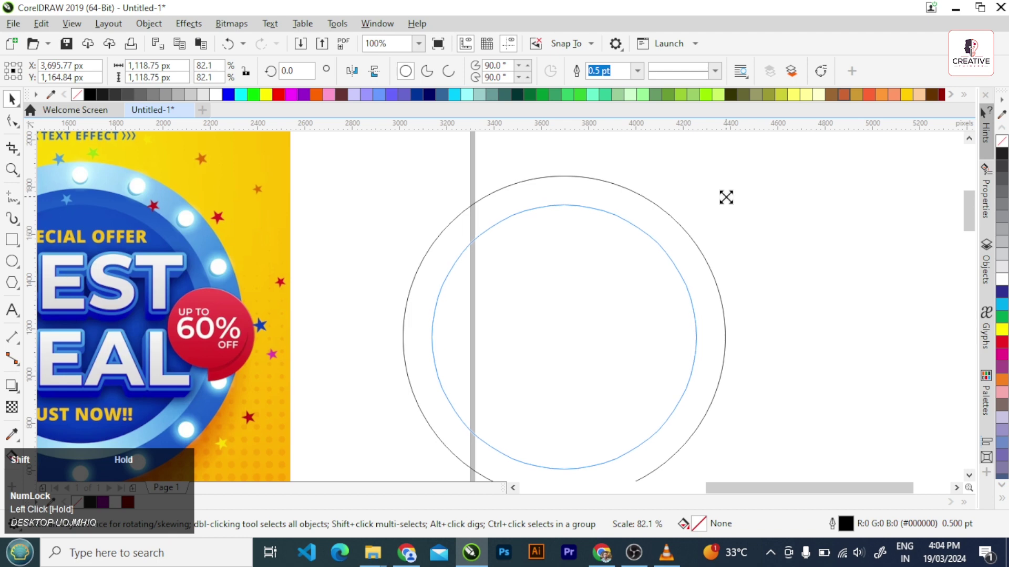
Step: Drop a smaller concentric copy of the circle and fill the outer circle with the poster's light blue
{"action": "right_click", "coordinate": [706, 225], "text": "shift"}
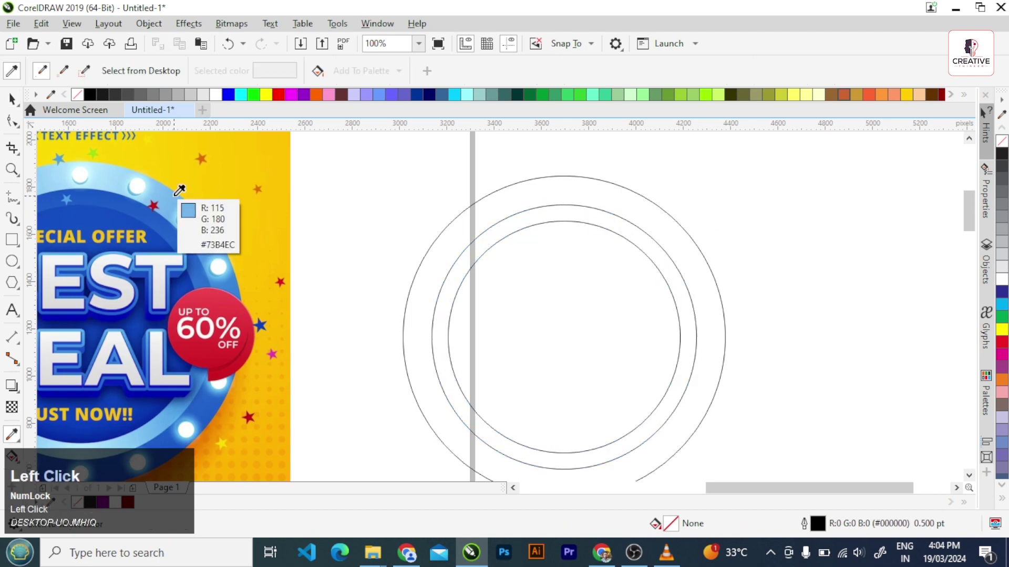
{"action": "left_click", "coordinate": [180, 190]}
{"action": "left_click", "coordinate": [433, 240]}
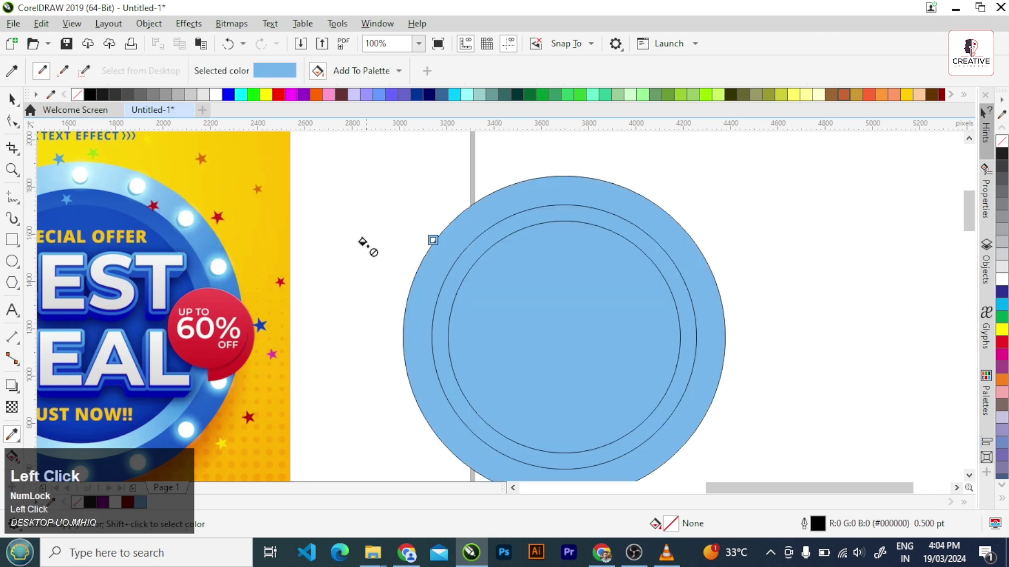
Step: Fill the middle and innermost circles with the poster's medium and deeper blues
{"action": "left_click", "coordinate": [171, 239], "text": "shift"}
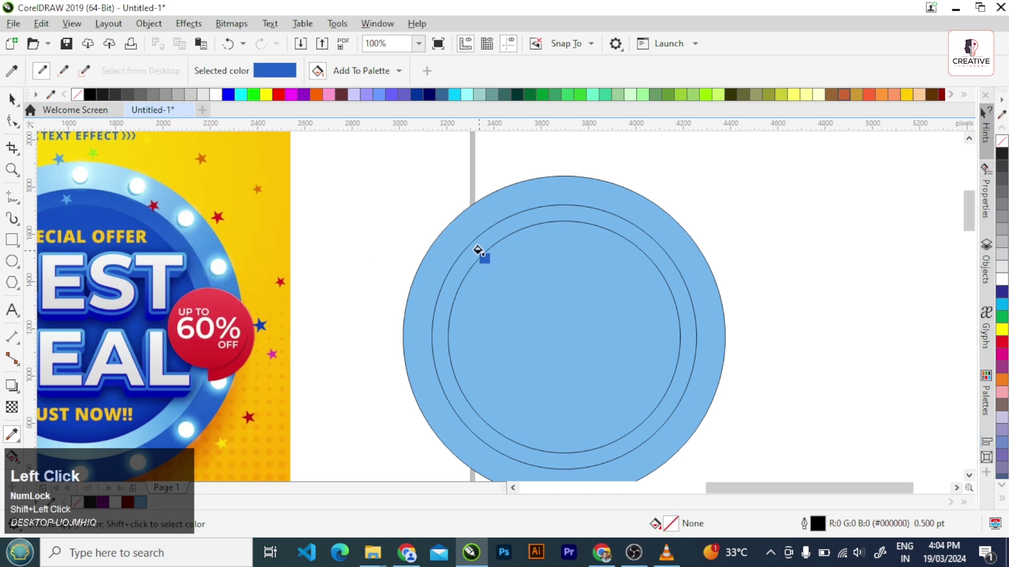
{"action": "left_click", "coordinate": [478, 254]}
{"action": "left_click", "coordinate": [89, 226], "text": "shift"}
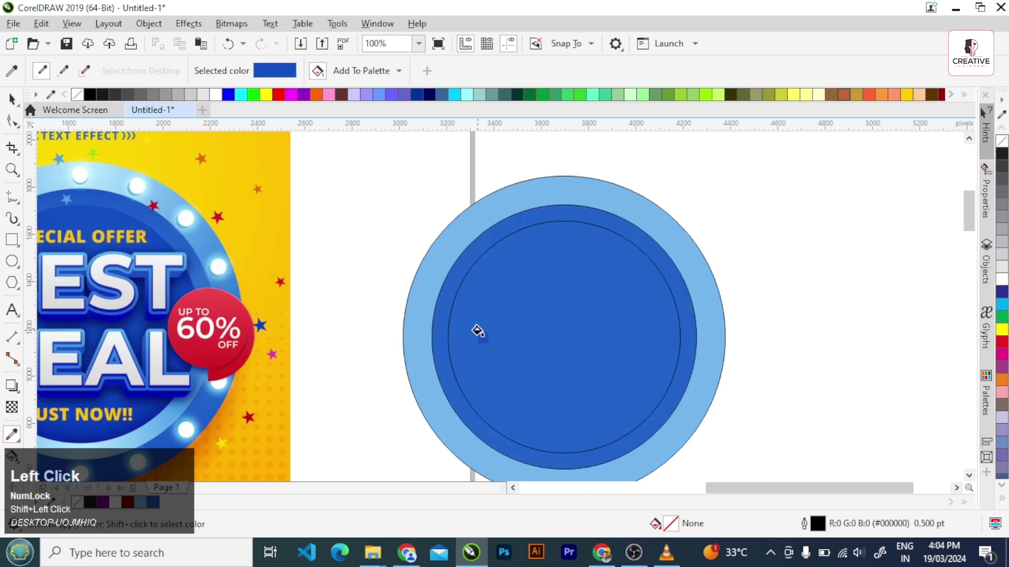
{"action": "left_click", "coordinate": [546, 331]}
{"action": "left_click", "coordinate": [12, 98]}
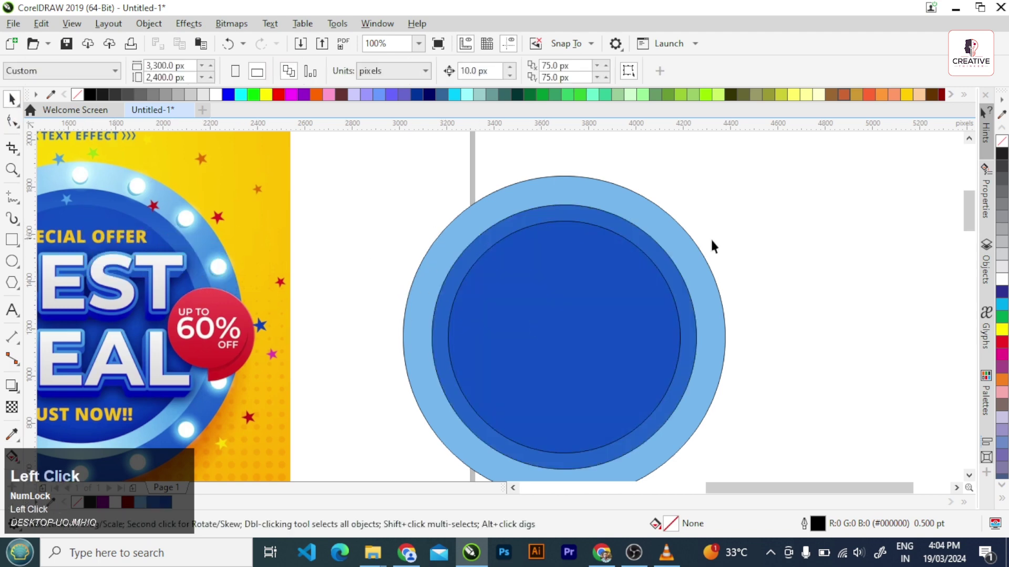
{"action": "scroll", "coordinate": [494, 193], "scroll_direction": "down", "scroll_amount": 1}
Step: Remove the outlines from all three circles
{"action": "left_click_drag", "start_coordinate": [668, 363], "coordinate": [670, 366]}
{"action": "right_click", "coordinate": [78, 94]}
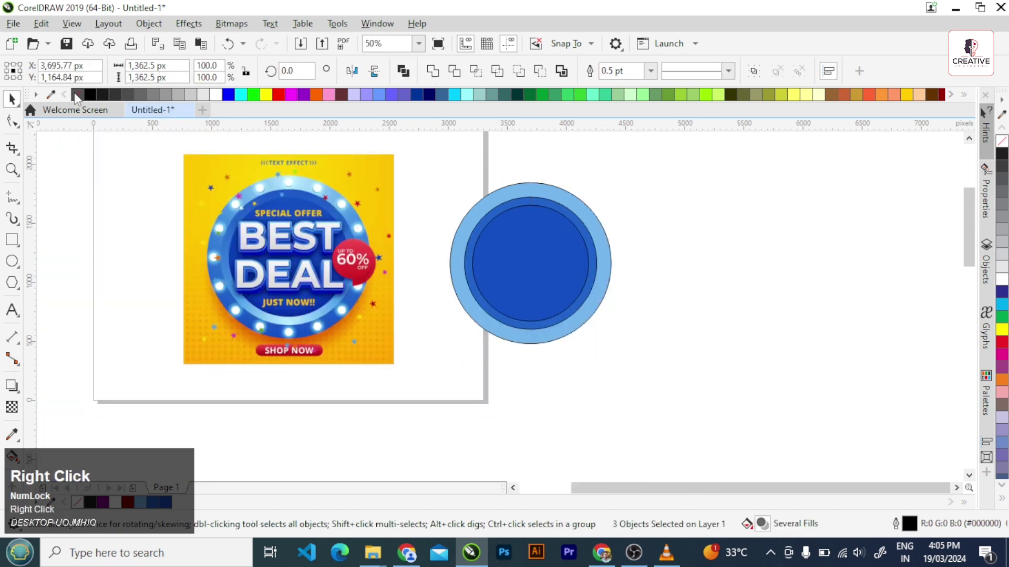
{"action": "left_click", "coordinate": [736, 303]}
{"action": "scroll", "coordinate": [513, 207], "scroll_direction": "up", "scroll_amount": 1}
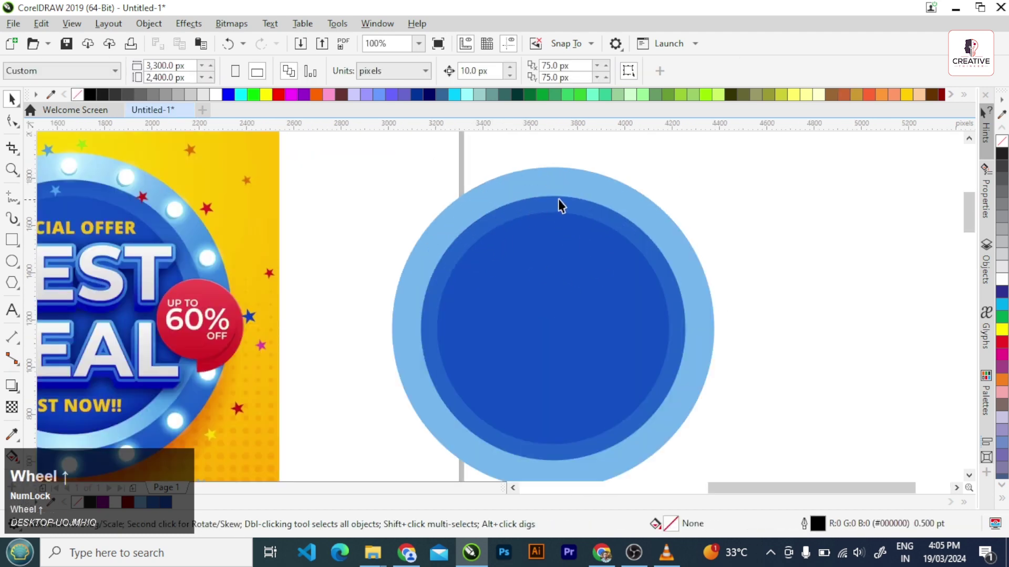
Step: Try a light cyan fill sampled from a bulb on the outer circle, then undo it
{"action": "left_click", "coordinate": [581, 181]}
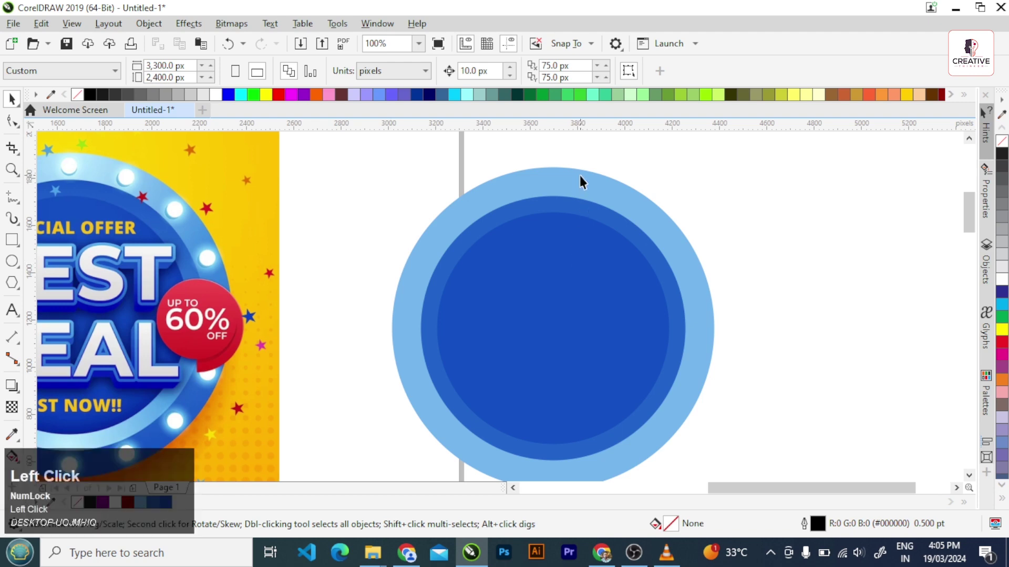
{"action": "left_click", "coordinate": [12, 434]}
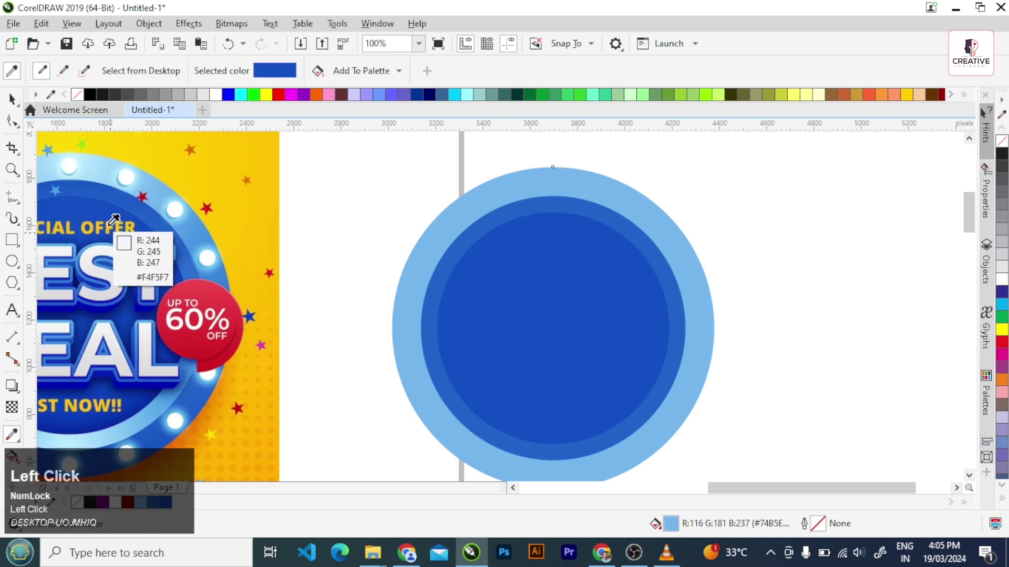
{"action": "left_click", "coordinate": [69, 166]}
{"action": "left_click", "coordinate": [542, 189]}
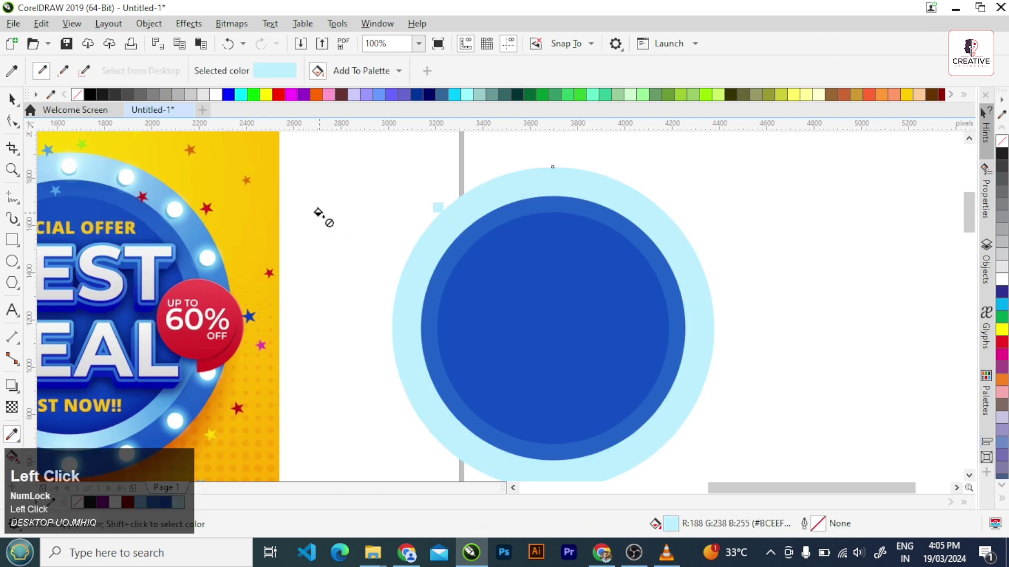
{"action": "key", "text": "ctrl+z"}
{"action": "left_click", "coordinate": [12, 99]}
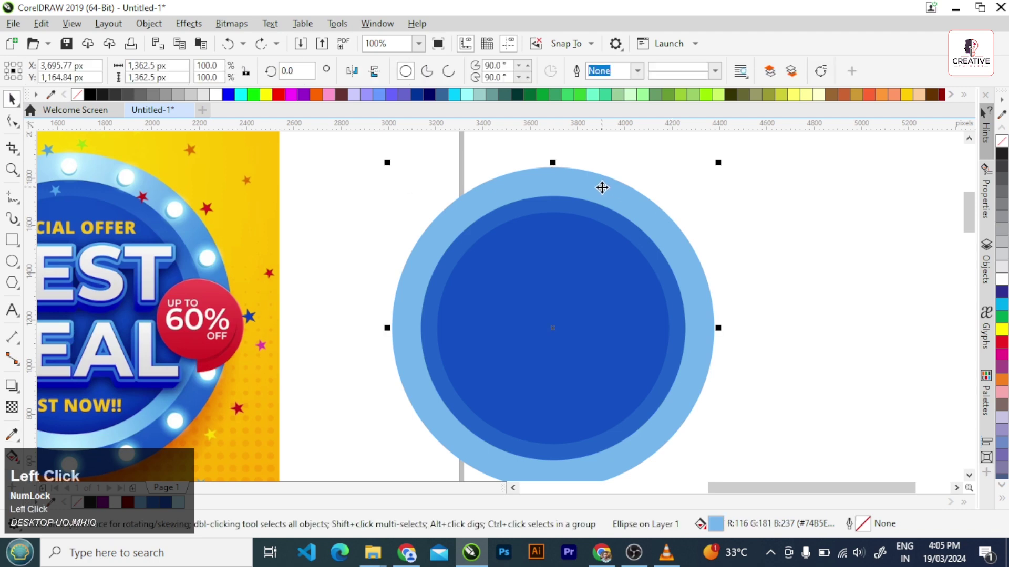
Step: Give the outer ring a top-to-bottom fountain fill with blue, light blue and light cyan stops
{"action": "key", "text": "g"}
{"action": "scroll", "coordinate": [566, 267], "scroll_direction": "down", "scroll_amount": 2}
{"action": "left_click_drag", "start_coordinate": [559, 263], "coordinate": [498, 417]}
{"action": "key", "text": "ctrl+z"}
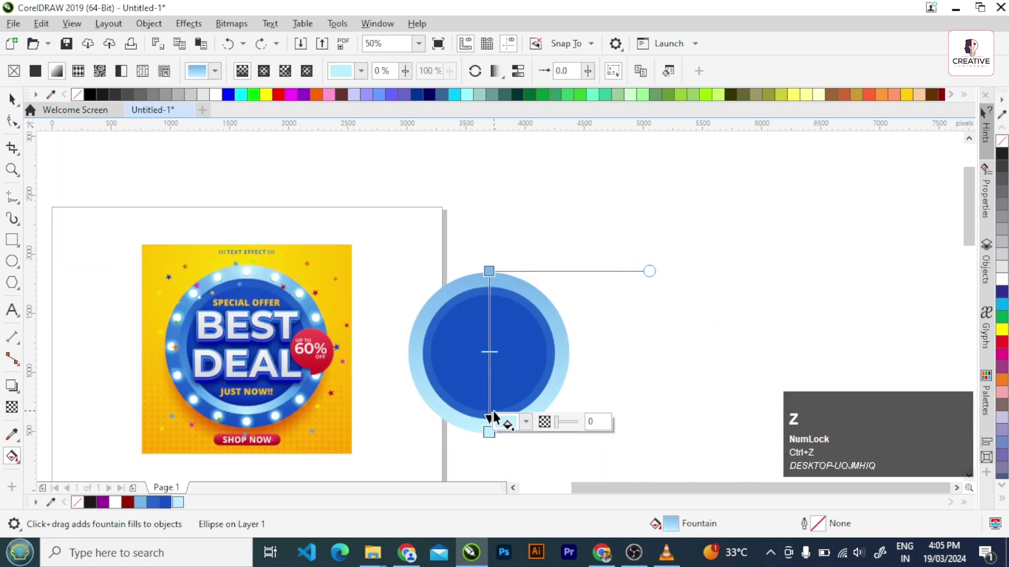
{"action": "scroll", "coordinate": [494, 390], "scroll_direction": "up", "scroll_amount": 2}
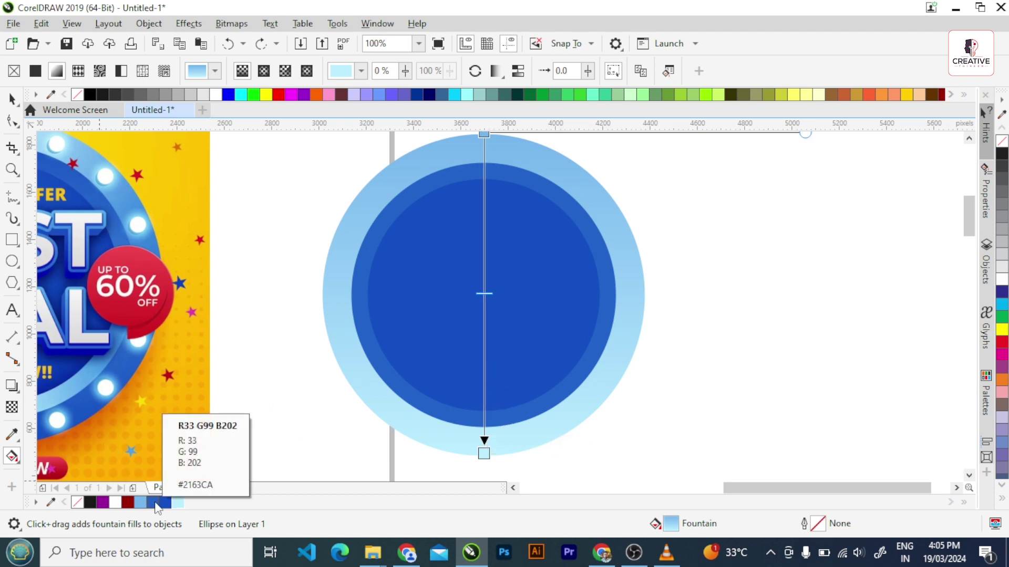
{"action": "left_click_drag", "start_coordinate": [166, 503], "coordinate": [470, 449]}
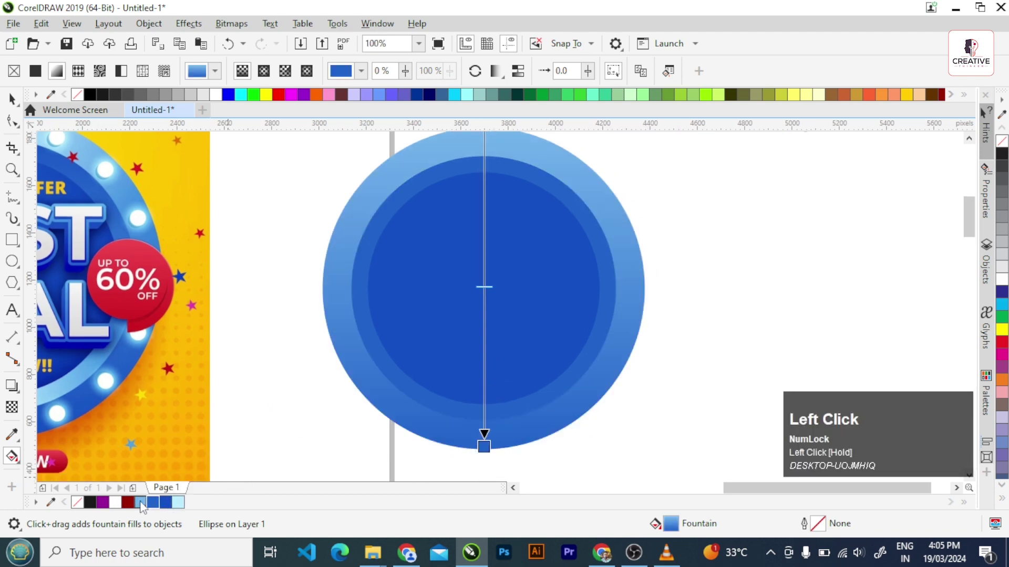
{"action": "left_click_drag", "start_coordinate": [140, 503], "coordinate": [485, 450]}
{"action": "left_click_drag", "start_coordinate": [180, 506], "coordinate": [486, 298]}
{"action": "scroll", "coordinate": [552, 320], "scroll_direction": "down", "scroll_amount": 1}
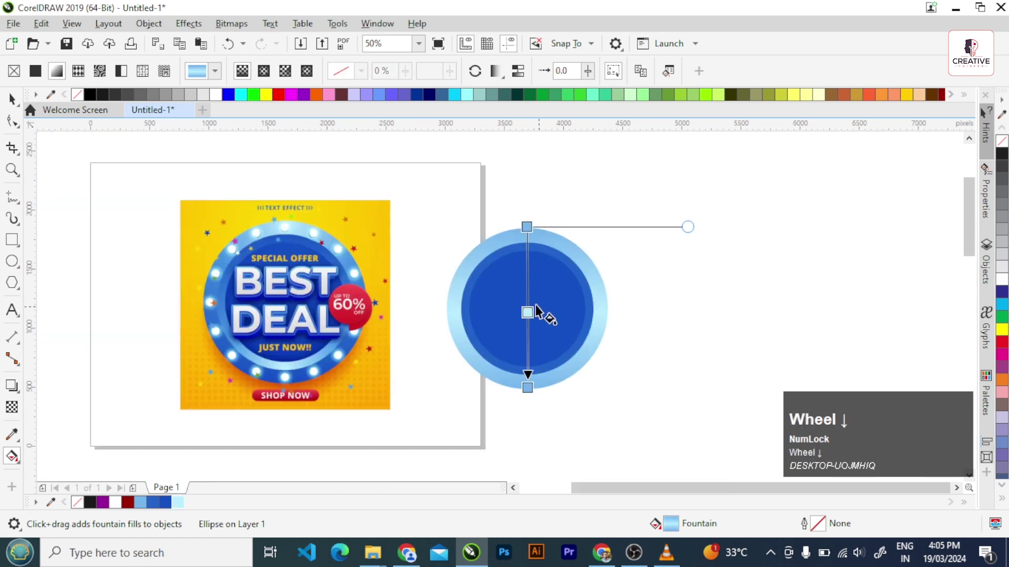
Step: Draw a small circle on the poster's yellow area, fill it white and remove its outline
{"action": "left_click", "coordinate": [12, 98]}
{"action": "left_click", "coordinate": [392, 236]}
{"action": "scroll", "coordinate": [283, 275], "scroll_direction": "up", "scroll_amount": 1}
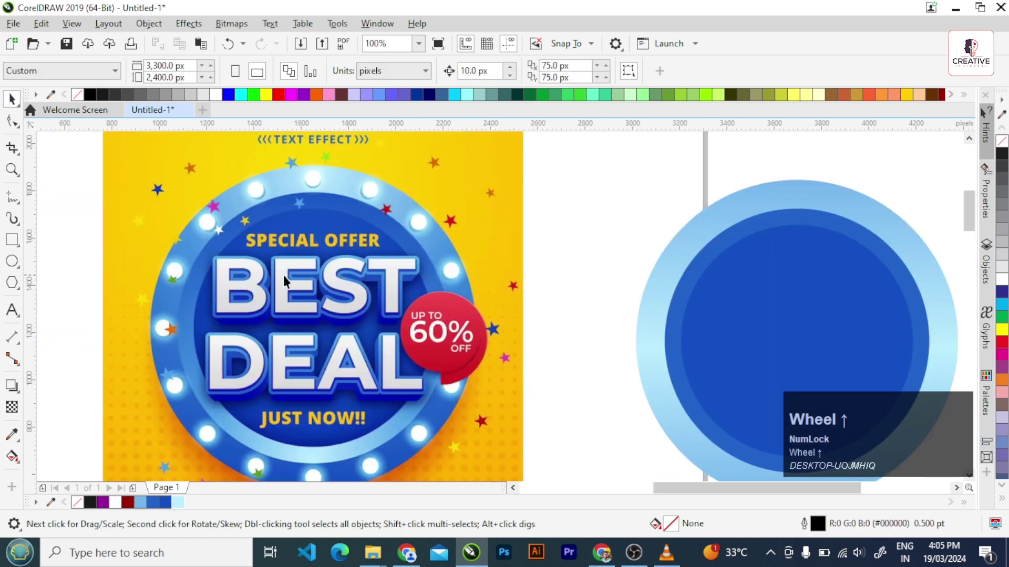
{"action": "scroll", "coordinate": [397, 265], "scroll_direction": "down", "scroll_amount": 1}
{"action": "scroll", "coordinate": [313, 205], "scroll_direction": "up", "scroll_amount": 3}
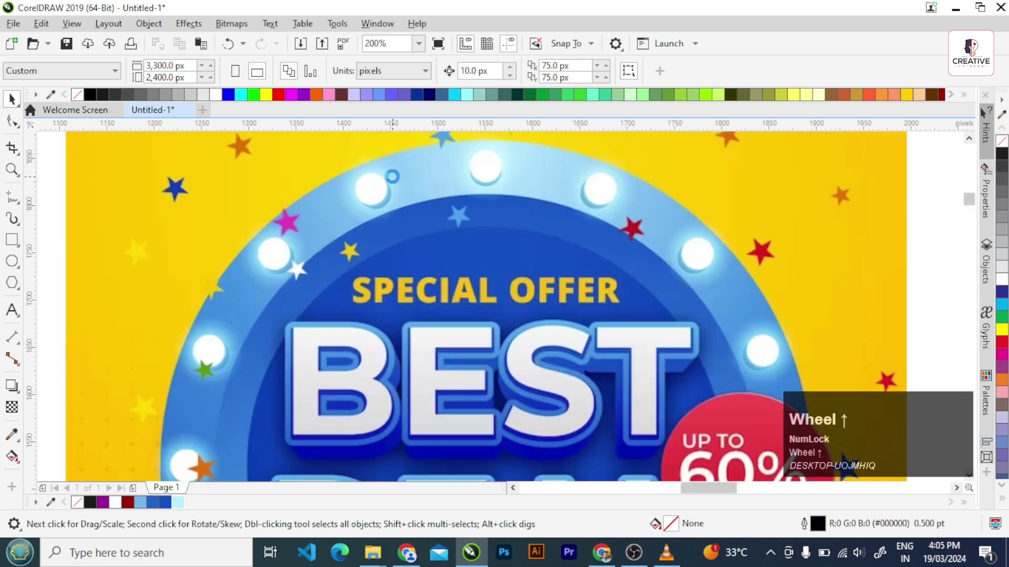
{"action": "scroll", "coordinate": [349, 192], "scroll_direction": "down", "scroll_amount": 1}
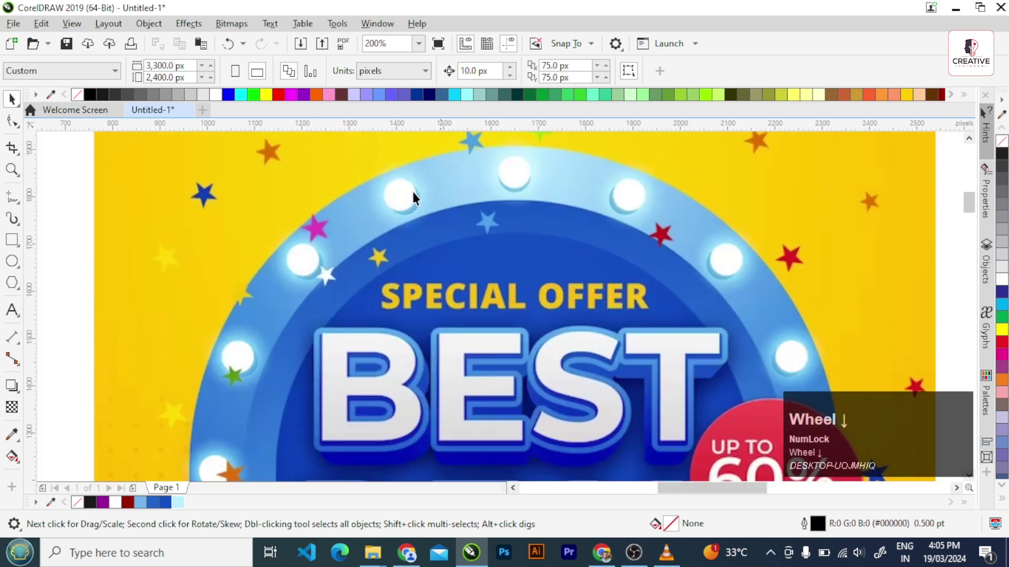
{"action": "left_click", "coordinate": [11, 261]}
{"action": "scroll", "coordinate": [333, 180], "scroll_direction": "up", "scroll_amount": 1}
{"action": "left_click_drag", "start_coordinate": [237, 175], "coordinate": [268, 225]}
{"action": "left_click", "coordinate": [11, 99]}
{"action": "left_click", "coordinate": [216, 95]}
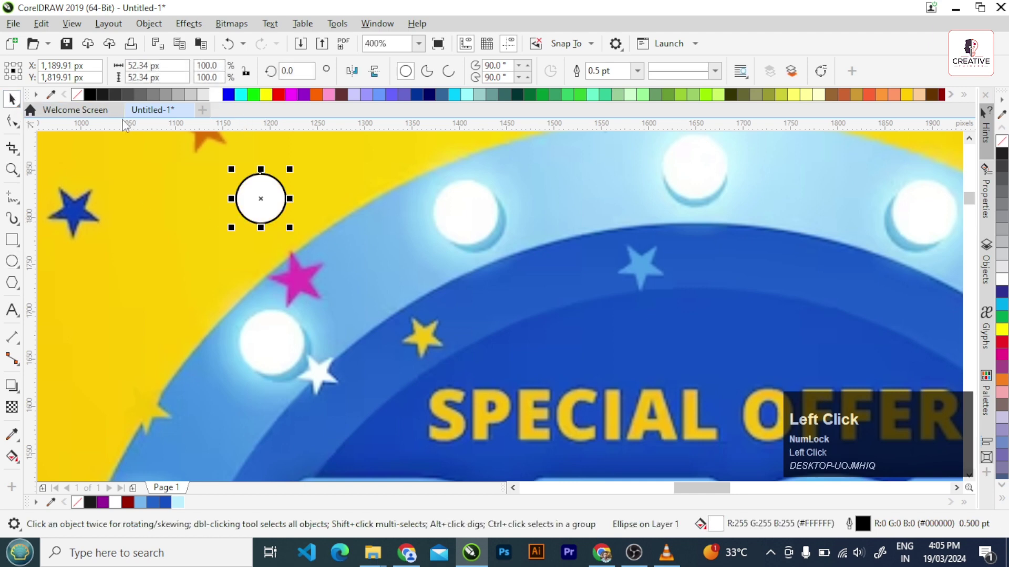
{"action": "right_click", "coordinate": [77, 95]}
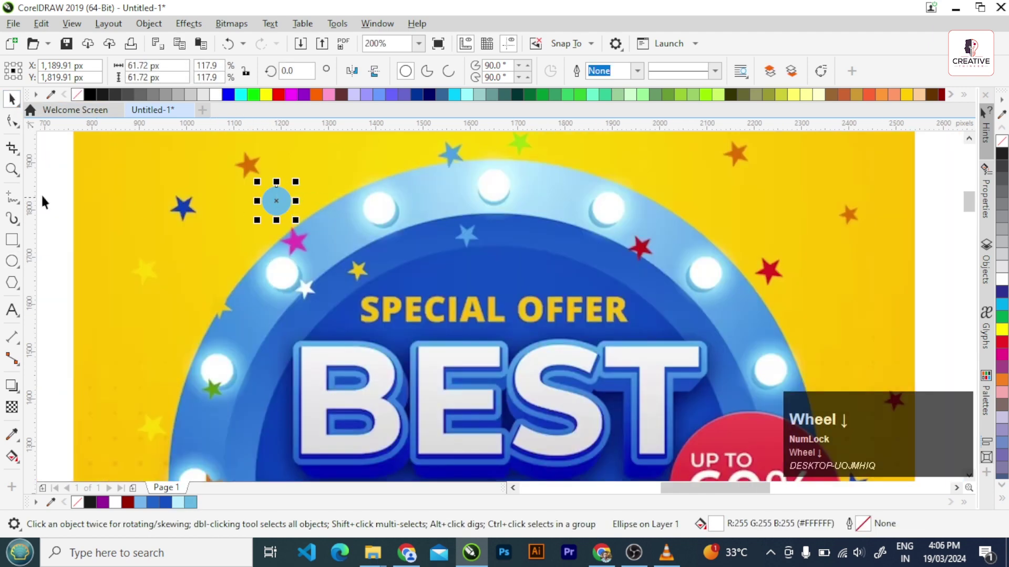
Step: Bring the white circle in front of the light-blue circle
{"action": "left_click", "coordinate": [59, 177]}
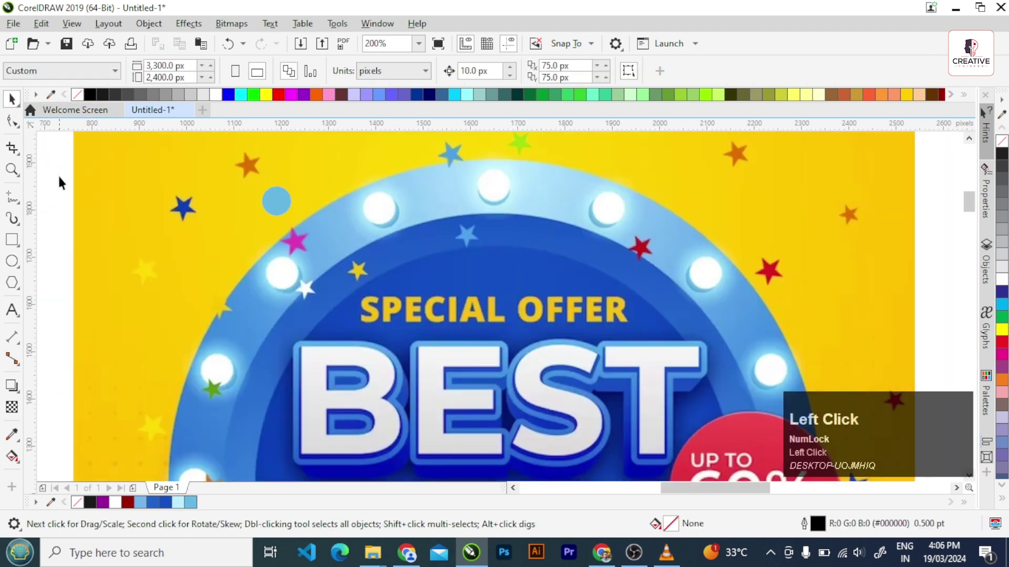
{"action": "left_click", "coordinate": [277, 201]}
{"action": "left_click", "coordinate": [65, 182]}
{"action": "left_click", "coordinate": [268, 206]}
{"action": "scroll", "coordinate": [268, 206], "scroll_direction": "up", "scroll_amount": 1}
{"action": "left_click", "coordinate": [299, 189]}
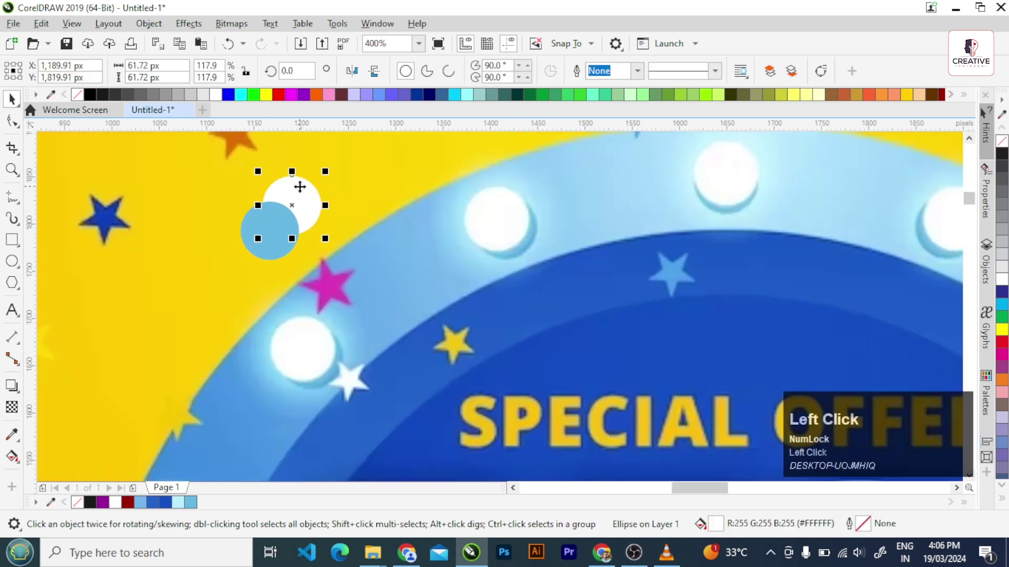
{"action": "key", "text": "shift+Page_Up"}
Step: Offset the light-blue circle behind the white one to leave a thin crescent shadow
{"action": "left_click", "coordinate": [277, 239]}
{"action": "left_click_drag", "start_coordinate": [277, 239], "coordinate": [304, 231]}
{"action": "scroll", "coordinate": [303, 231], "scroll_direction": "up", "scroll_amount": 2}
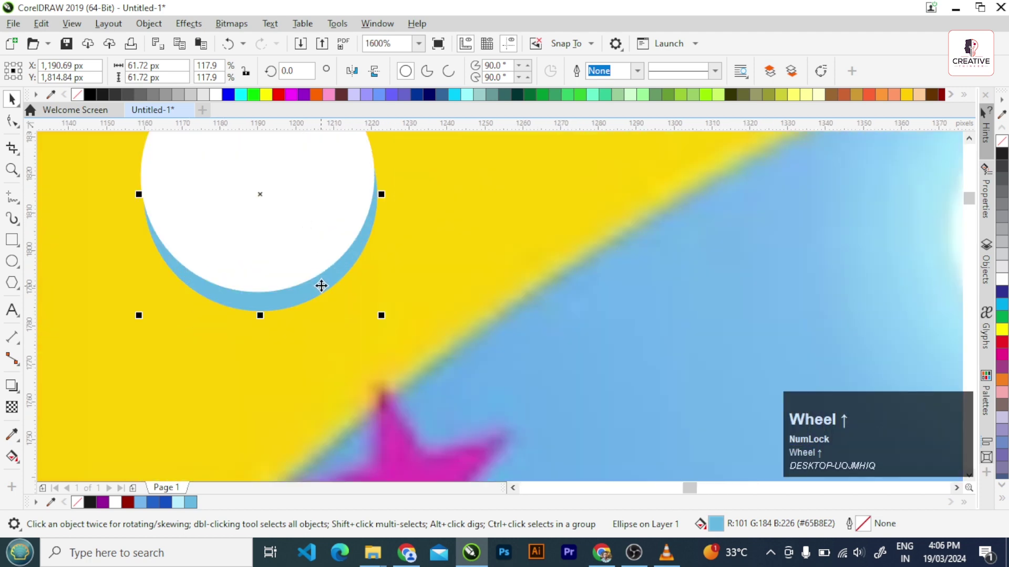
{"action": "left_click_drag", "start_coordinate": [321, 285], "coordinate": [322, 265]}
{"action": "scroll", "coordinate": [323, 264], "scroll_direction": "down", "scroll_amount": 2}
{"action": "scroll", "coordinate": [415, 230], "scroll_direction": "down", "scroll_amount": 1}
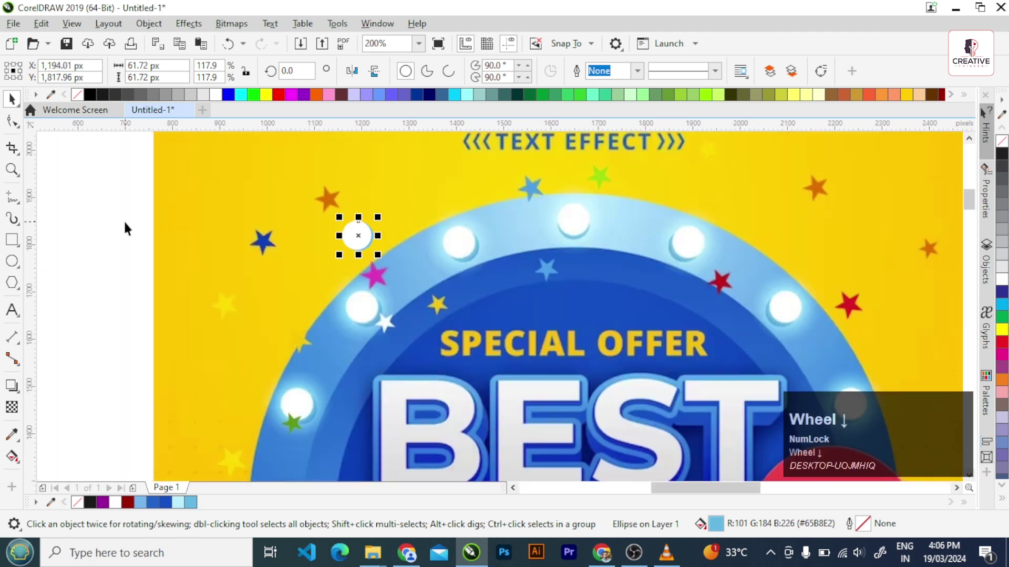
{"action": "left_click", "coordinate": [124, 221]}
{"action": "scroll", "coordinate": [347, 239], "scroll_direction": "up", "scroll_amount": 3}
{"action": "left_click", "coordinate": [538, 260]}
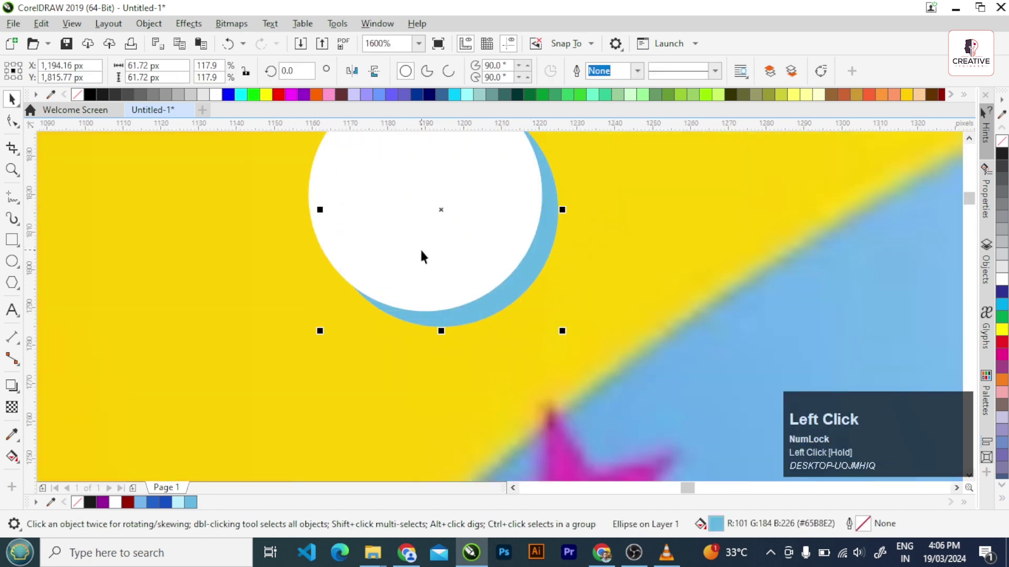
{"action": "scroll", "coordinate": [406, 191], "scroll_direction": "down", "scroll_amount": 2}
{"action": "scroll", "coordinate": [436, 175], "scroll_direction": "up", "scroll_amount": 1}
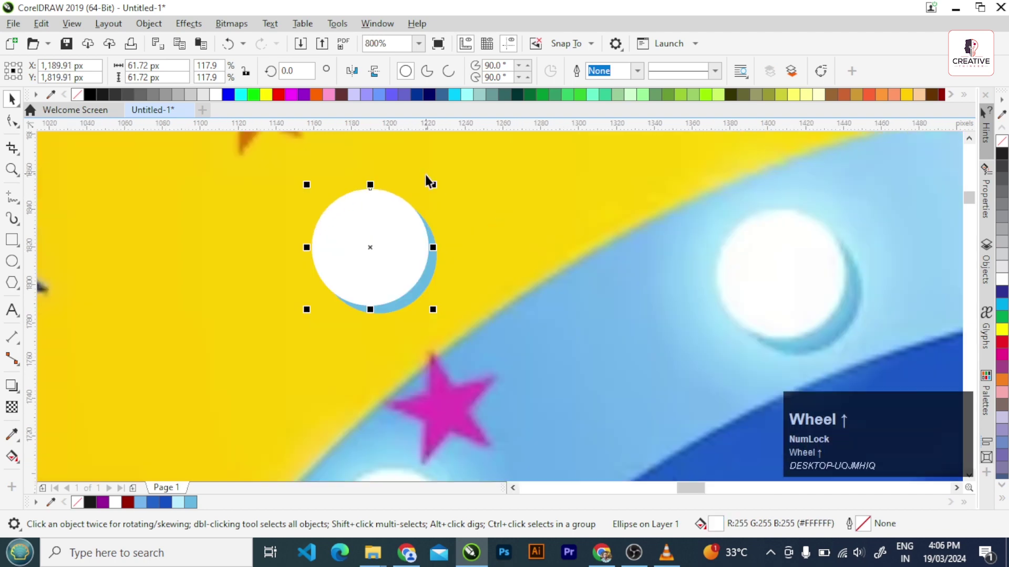
Step: Apply a Gaussian Blur to the white bulb circle
{"action": "left_click", "coordinate": [232, 24]}
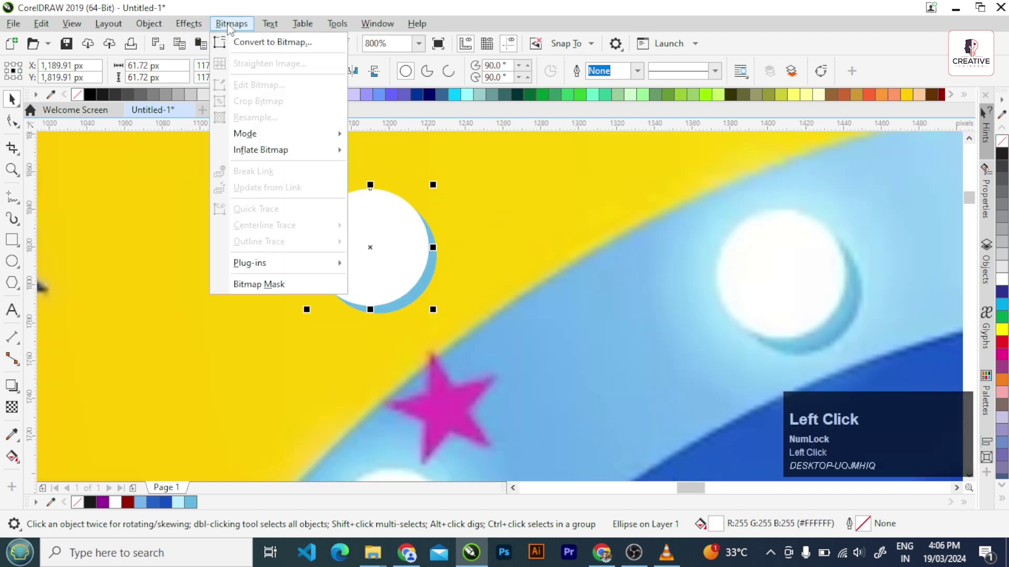
{"action": "mouse_move", "coordinate": [189, 23]}
{"action": "mouse_move", "coordinate": [237, 112]}
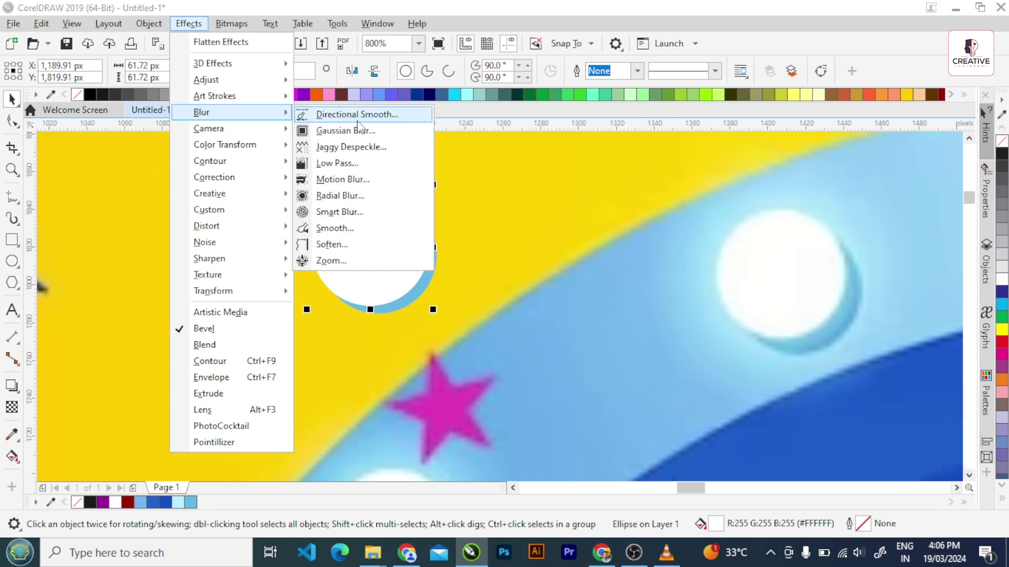
{"action": "left_click", "coordinate": [337, 130]}
{"action": "left_click_drag", "start_coordinate": [461, 227], "coordinate": [736, 248]}
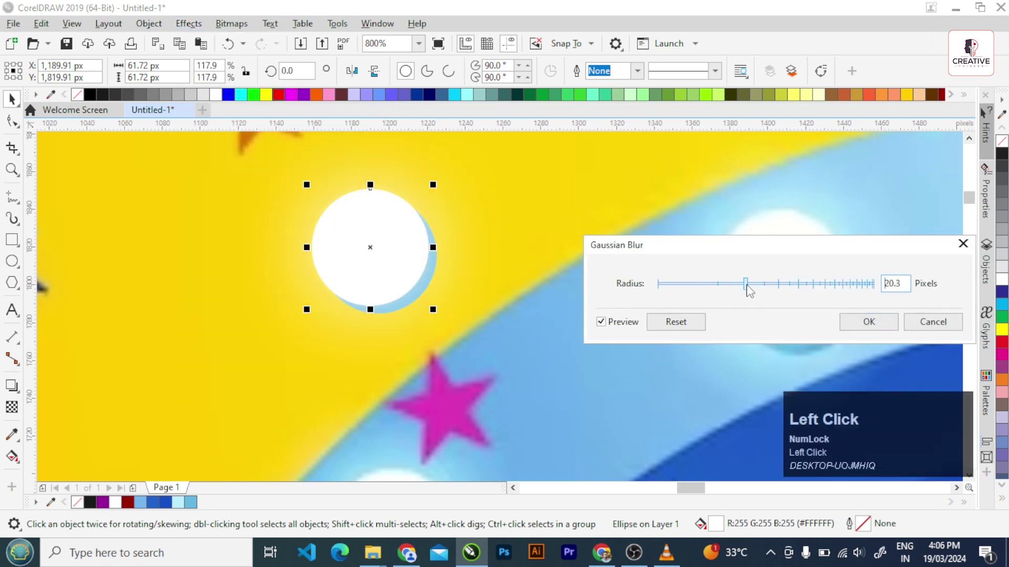
{"action": "left_click", "coordinate": [869, 322]}
{"action": "scroll", "coordinate": [465, 254], "scroll_direction": "down", "scroll_amount": 3}
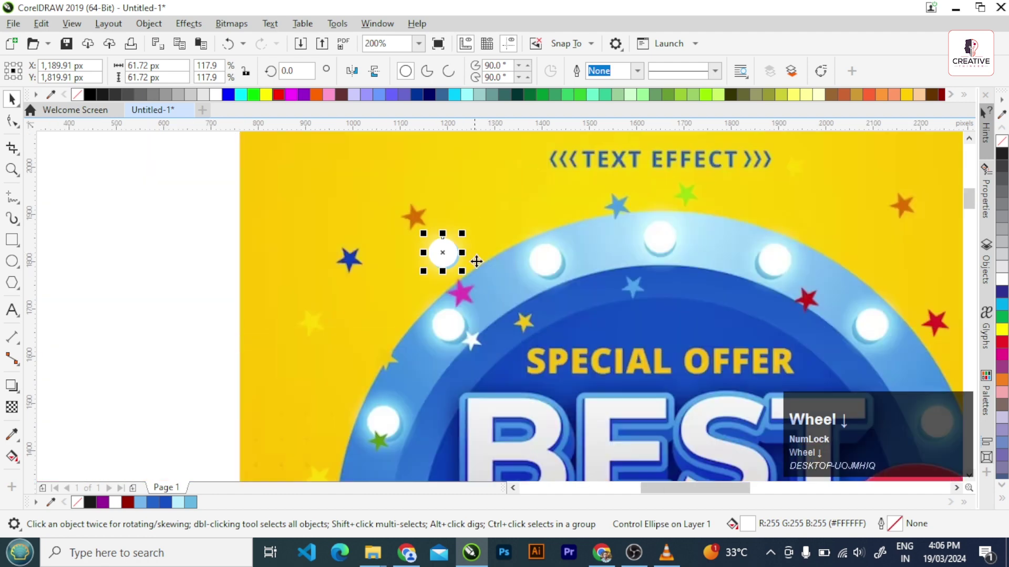
Step: Move the blurred bulb onto the top of the blue ring
{"action": "left_click_drag", "start_coordinate": [327, 245], "coordinate": [570, 196]}
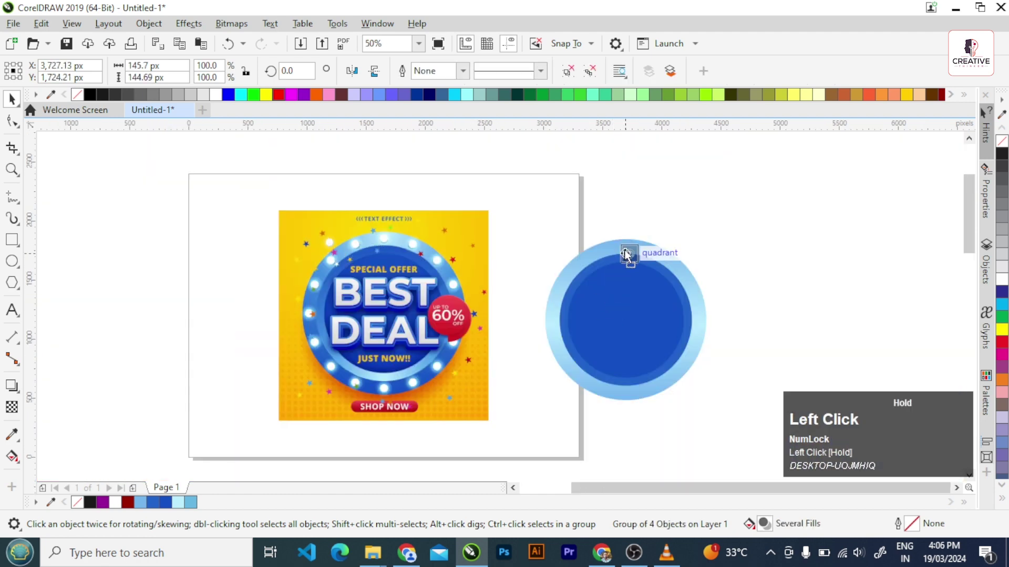
{"action": "scroll", "coordinate": [636, 256], "scroll_direction": "up", "scroll_amount": 3}
{"action": "scroll", "coordinate": [572, 212], "scroll_direction": "down", "scroll_amount": 1}
{"action": "left_click", "coordinate": [667, 210], "text": "shift"}
{"action": "scroll", "coordinate": [572, 222], "scroll_direction": "down", "scroll_amount": 2}
{"action": "key", "text": "Escape"}
{"action": "scroll", "coordinate": [575, 221], "scroll_direction": "up", "scroll_amount": 1}
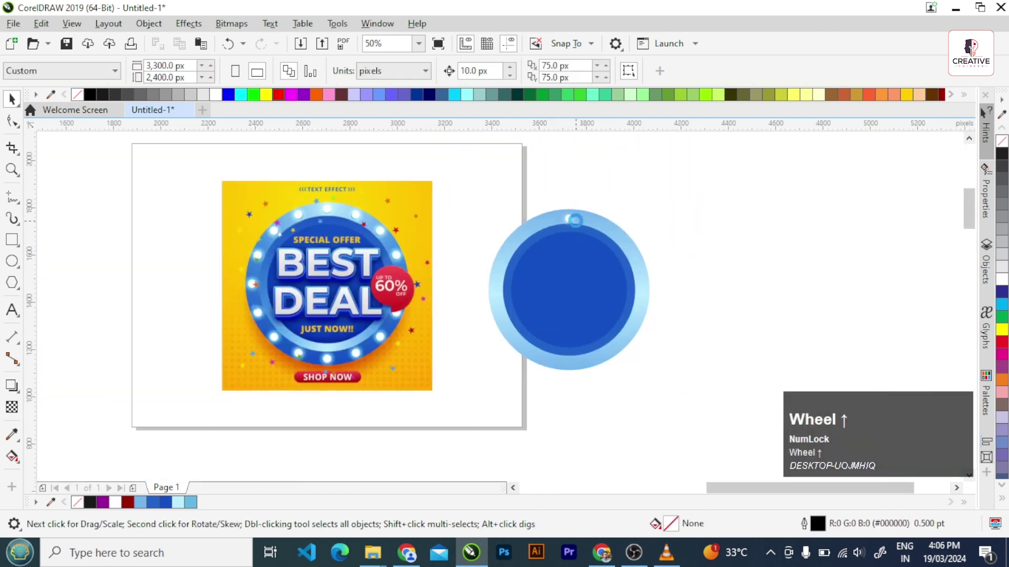
{"action": "scroll", "coordinate": [575, 221], "scroll_direction": "up", "scroll_amount": 3}
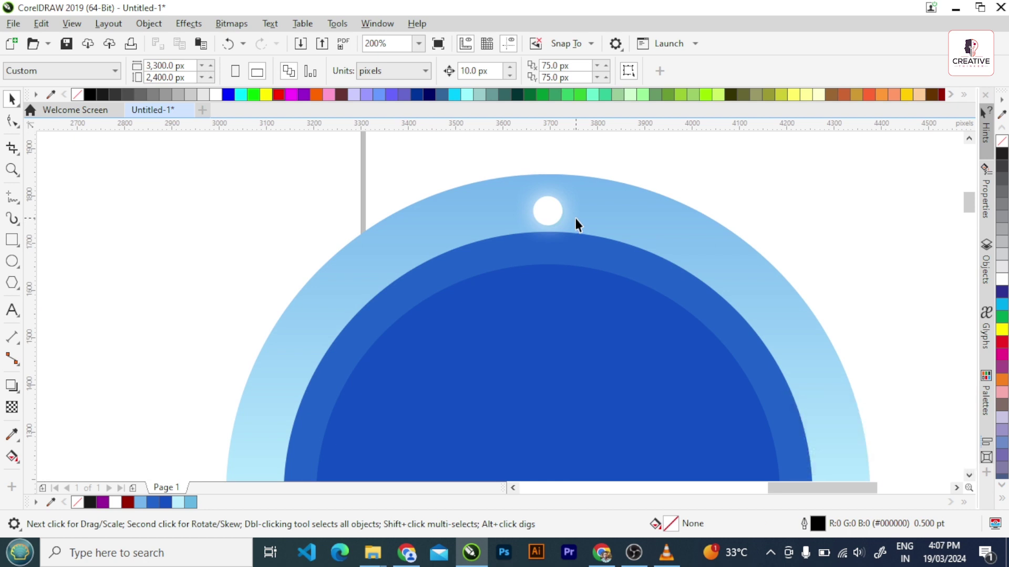
Step: Set the bulb group's rotation centre to the ring's centre
{"action": "scroll", "coordinate": [575, 219], "scroll_direction": "down", "scroll_amount": 2}
{"action": "left_click", "coordinate": [497, 213]}
{"action": "left_click", "coordinate": [497, 209]}
{"action": "left_click_drag", "start_coordinate": [497, 209], "coordinate": [492, 312]}
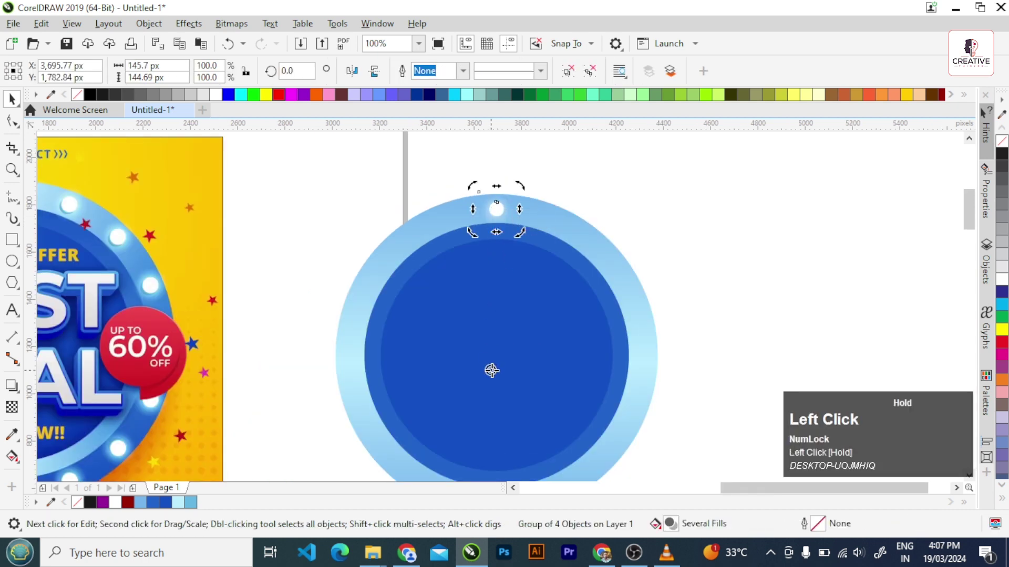
{"action": "left_click_drag", "start_coordinate": [492, 370], "coordinate": [496, 355]}
Step: Rotate a copy of the bulb around the ring, repeating with Ctrl+R to fill the circle
{"action": "left_click_drag", "start_coordinate": [523, 186], "coordinate": [579, 214]}
{"action": "right_click", "coordinate": [579, 214], "text": "ctrl"}
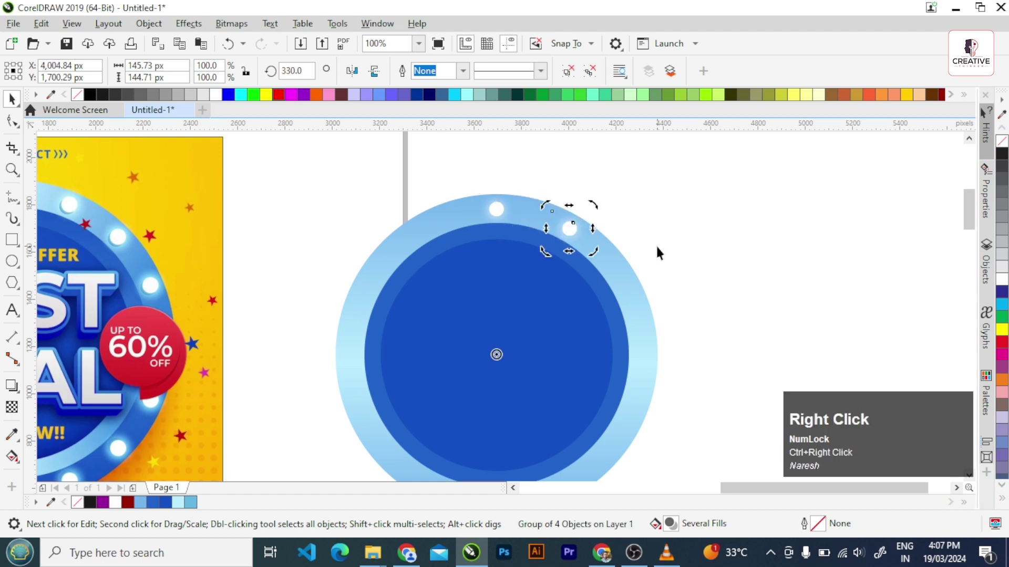
{"action": "key", "text": "ctrl+r"}
{"action": "key", "text": "ctrl+r"}
{"action": "key", "text": "ctrl+r"}
{"action": "key", "text": "ctrl+r"}
{"action": "key", "text": "ctrl+r"}
{"action": "key", "text": "ctrl+r"}
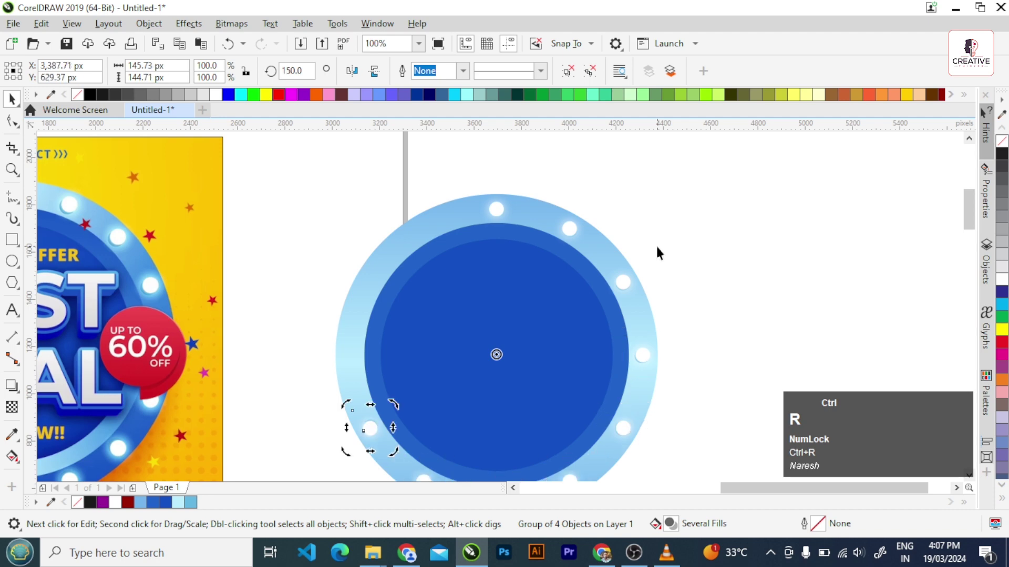
{"action": "key", "text": "ctrl+r"}
{"action": "key", "text": "ctrl+r"}
{"action": "key", "text": "ctrl+r"}
{"action": "scroll", "coordinate": [634, 207], "scroll_direction": "down", "scroll_amount": 2}
{"action": "left_click", "coordinate": [632, 209]}
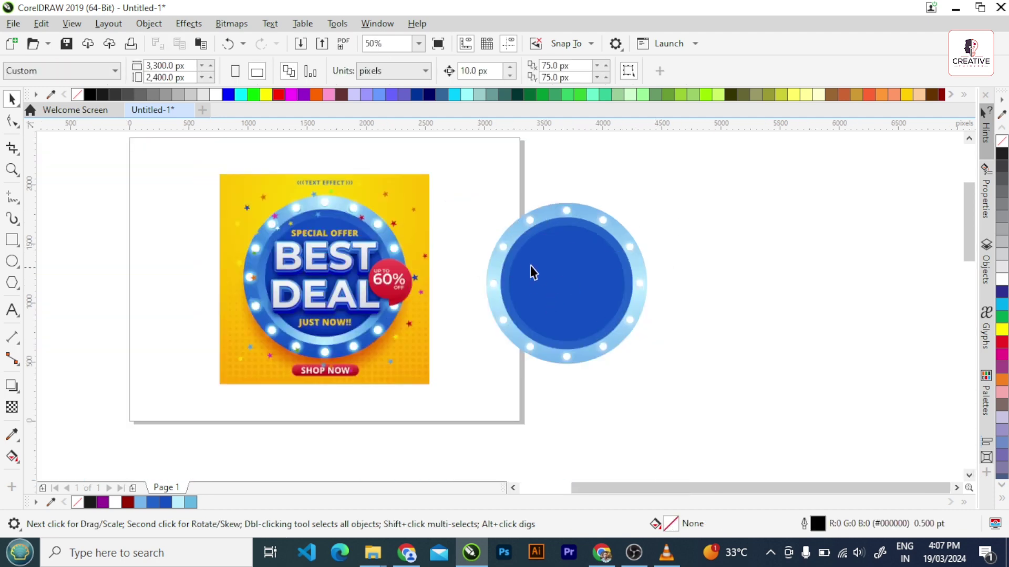
{"action": "scroll", "coordinate": [345, 220], "scroll_direction": "up", "scroll_amount": 2}
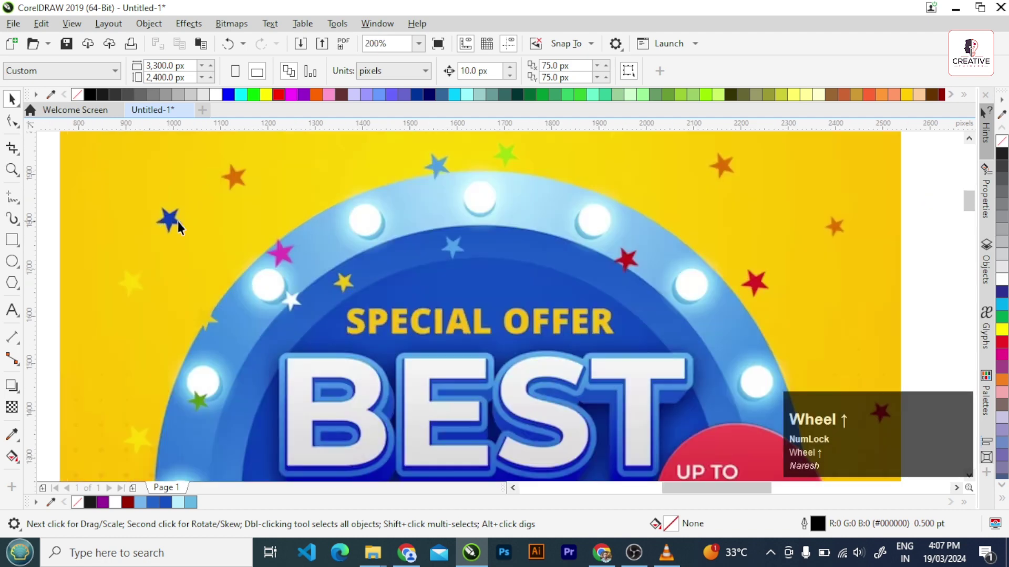
Step: Draw a small pentagon and pull its side nodes inward to form a five-pointed star
{"action": "left_click", "coordinate": [12, 283]}
{"action": "scroll", "coordinate": [243, 236], "scroll_direction": "down", "scroll_amount": 2}
{"action": "scroll", "coordinate": [286, 211], "scroll_direction": "up", "scroll_amount": 2}
{"action": "left_click_drag", "start_coordinate": [284, 210], "coordinate": [314, 245]}
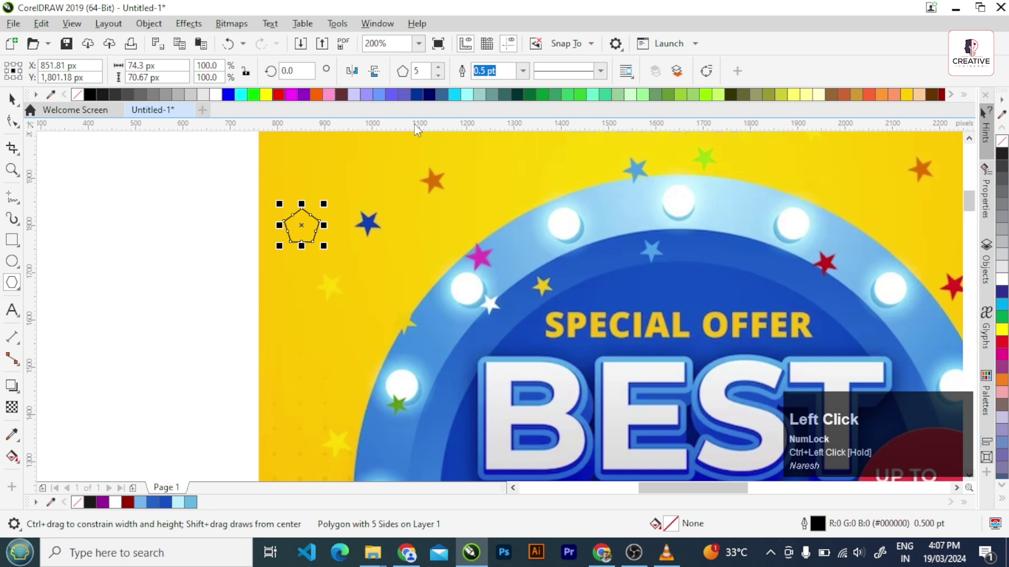
{"action": "left_click", "coordinate": [11, 120]}
{"action": "scroll", "coordinate": [316, 210], "scroll_direction": "up", "scroll_amount": 2}
{"action": "left_click_drag", "start_coordinate": [283, 264], "coordinate": [264, 289]}
Step: Fill the star with blue sampled from the reference, move it onto the ring's edge and shrink it slightly
{"action": "left_click", "coordinate": [13, 98]}
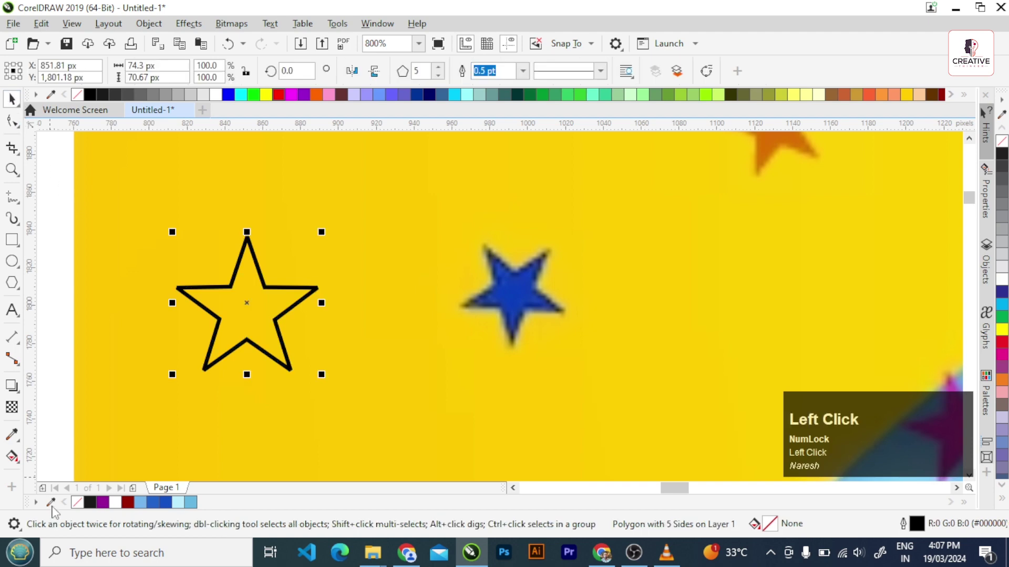
{"action": "left_click", "coordinate": [11, 435]}
{"action": "left_click", "coordinate": [514, 288]}
{"action": "left_click", "coordinate": [231, 300]}
{"action": "scroll", "coordinate": [232, 300], "scroll_direction": "down", "scroll_amount": 7}
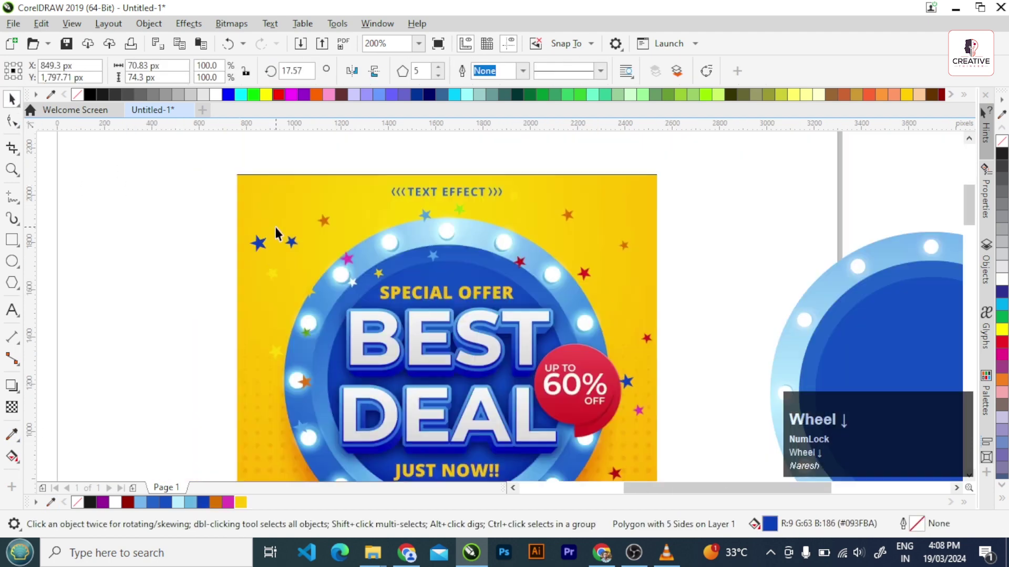
{"action": "left_click_drag", "start_coordinate": [259, 238], "coordinate": [508, 231]}
{"action": "scroll", "coordinate": [555, 218], "scroll_direction": "up", "scroll_amount": 2}
{"action": "scroll", "coordinate": [513, 227], "scroll_direction": "up", "scroll_amount": 2}
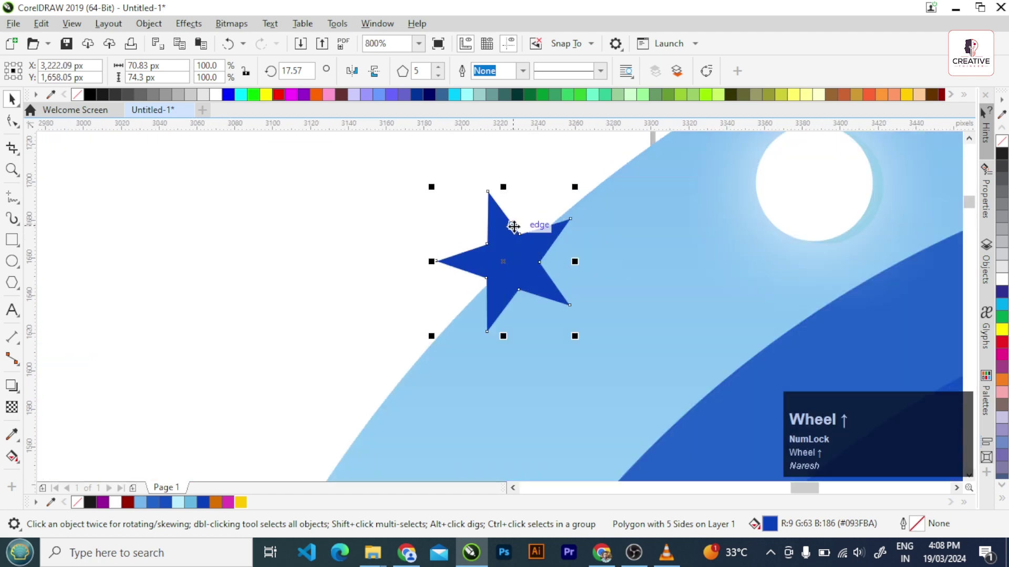
{"action": "left_click_drag", "start_coordinate": [575, 188], "coordinate": [562, 201]}
{"action": "scroll", "coordinate": [376, 268], "scroll_direction": "down", "scroll_amount": 2}
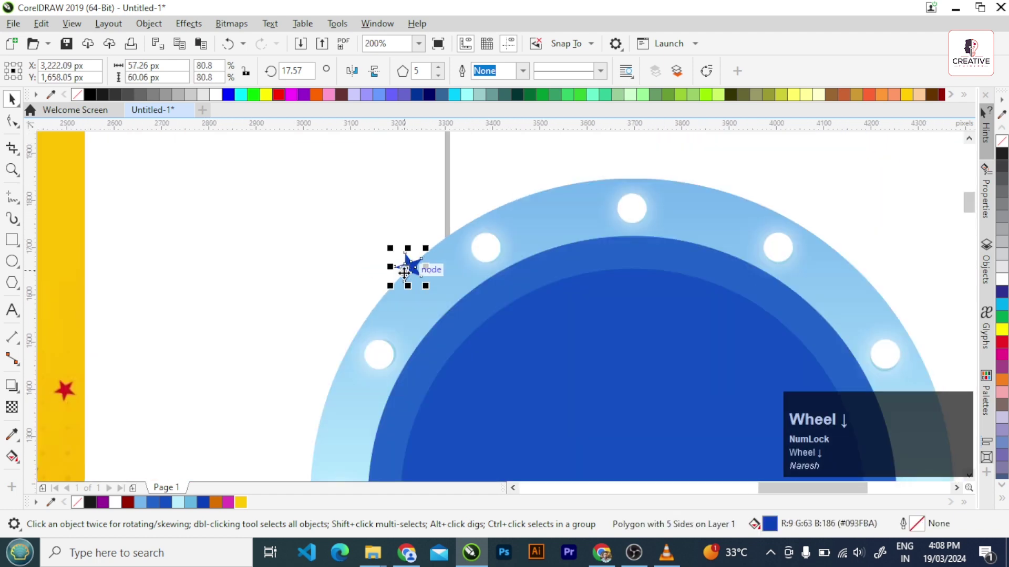
Step: Place an orange star copy on the ring's right side and another at the lower-left
{"action": "left_click_drag", "start_coordinate": [405, 272], "coordinate": [872, 291]}
{"action": "right_click", "coordinate": [872, 290]}
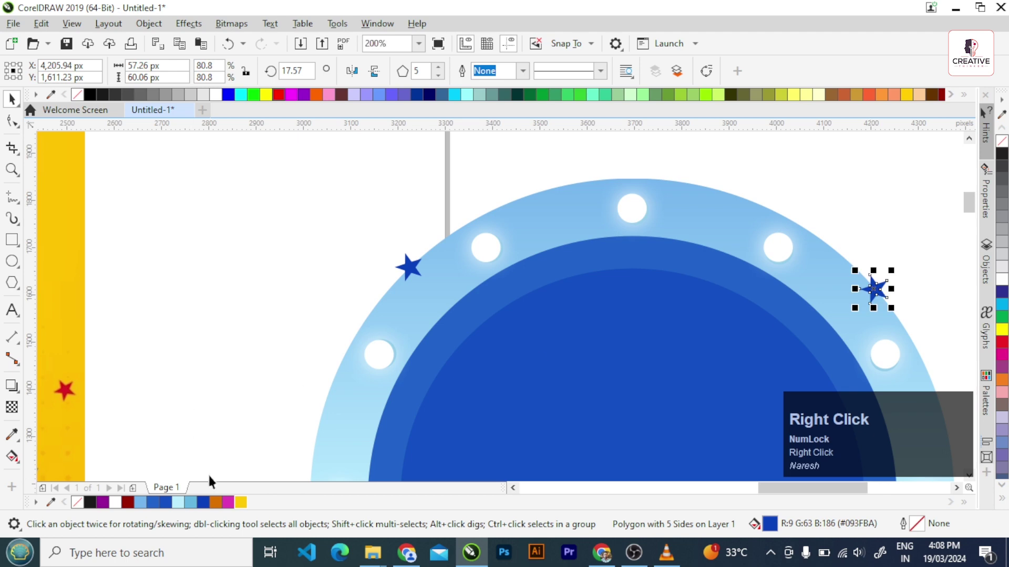
{"action": "left_click", "coordinate": [215, 503]}
{"action": "scroll", "coordinate": [516, 319], "scroll_direction": "down", "scroll_amount": 1}
{"action": "scroll", "coordinate": [540, 312], "scroll_direction": "down", "scroll_amount": 1}
{"action": "scroll", "coordinate": [612, 345], "scroll_direction": "up", "scroll_amount": 1}
{"action": "scroll", "coordinate": [623, 266], "scroll_direction": "down", "scroll_amount": 1}
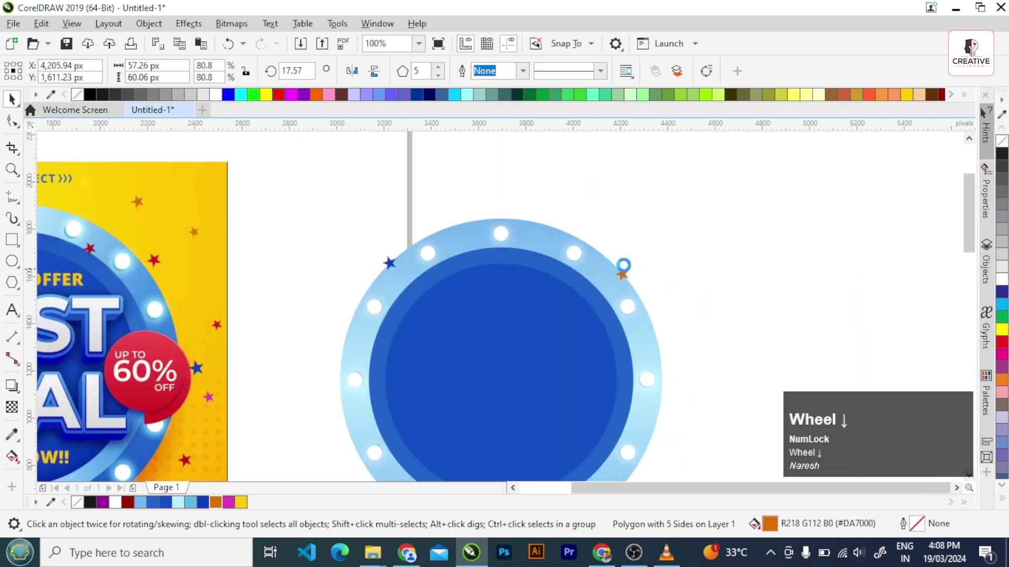
{"action": "left_click_drag", "start_coordinate": [622, 270], "coordinate": [563, 387]}
{"action": "right_click", "coordinate": [534, 396]}
{"action": "left_click", "coordinate": [506, 454]}
Step: Add yellow star copies on the ring's right and left edges
{"action": "left_click_drag", "start_coordinate": [536, 398], "coordinate": [627, 359]}
{"action": "right_click", "coordinate": [639, 345]}
{"action": "left_click", "coordinate": [228, 502]}
{"action": "left_click_drag", "start_coordinate": [639, 346], "coordinate": [483, 344]}
{"action": "right_click", "coordinate": [483, 344]}
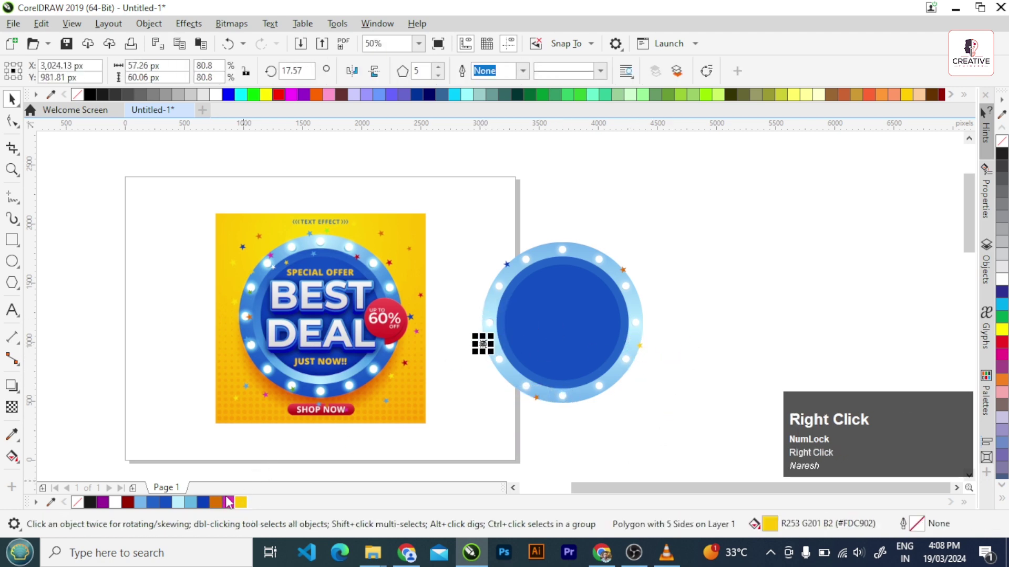
{"action": "left_click", "coordinate": [659, 319]}
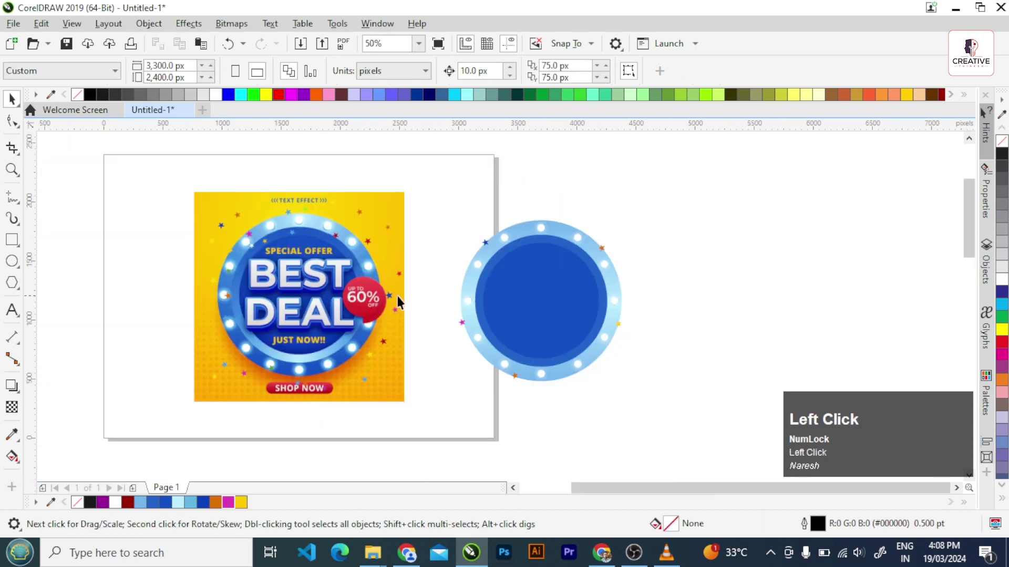
{"action": "scroll", "coordinate": [287, 268], "scroll_direction": "up", "scroll_amount": 1}
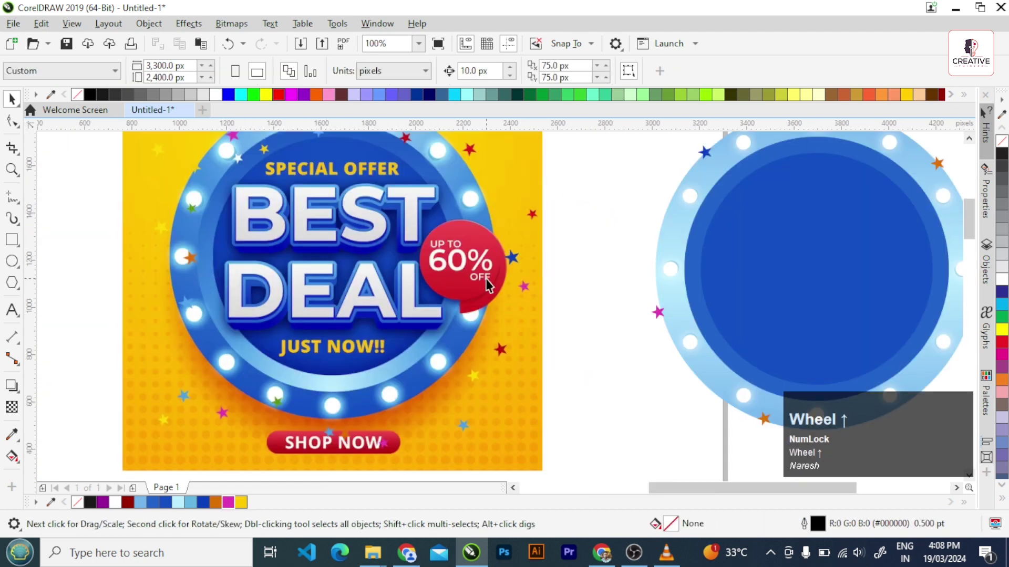
{"action": "scroll", "coordinate": [479, 225], "scroll_direction": "up", "scroll_amount": 1}
{"action": "scroll", "coordinate": [390, 200], "scroll_direction": "down", "scroll_amount": 2}
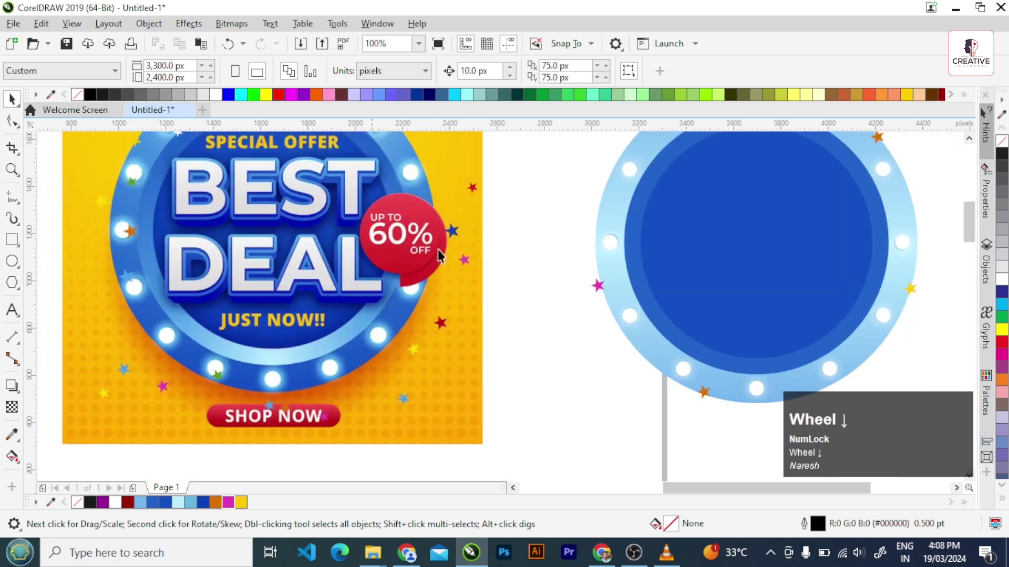
Step: Draw a circle beside the blue ring and give it a deep red fill
{"action": "left_click", "coordinate": [11, 261]}
{"action": "scroll", "coordinate": [417, 266], "scroll_direction": "up", "scroll_amount": 1}
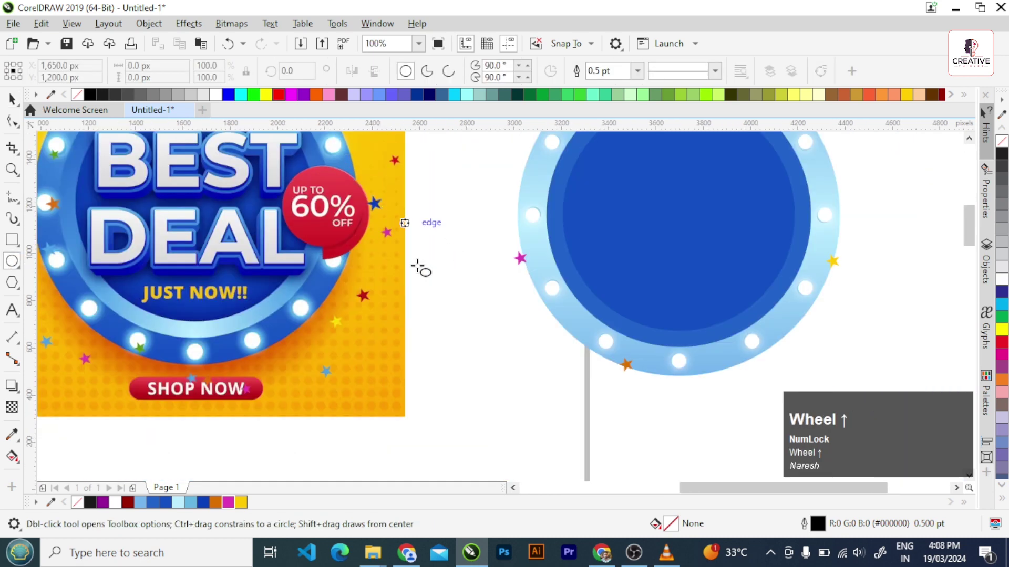
{"action": "left_click_drag", "start_coordinate": [424, 295], "coordinate": [497, 364]}
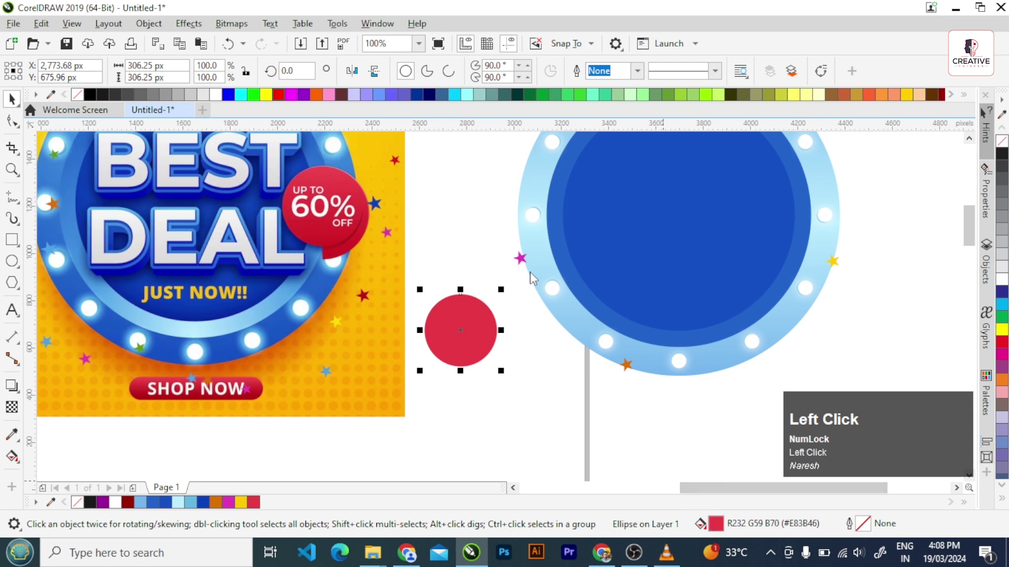
{"action": "left_click_drag", "start_coordinate": [437, 194], "coordinate": [439, 198]}
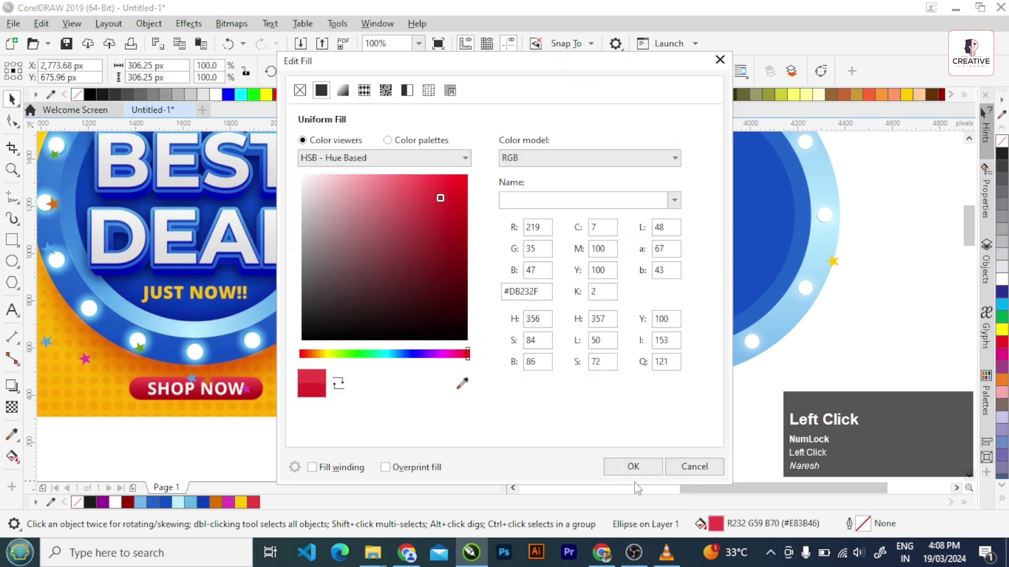
{"action": "left_click", "coordinate": [633, 466]}
Step: Duplicate the red circle below and reshape the copy into a half-circle pie
{"action": "scroll", "coordinate": [470, 368], "scroll_direction": "up", "scroll_amount": 1}
{"action": "scroll", "coordinate": [457, 254], "scroll_direction": "down", "scroll_amount": 1}
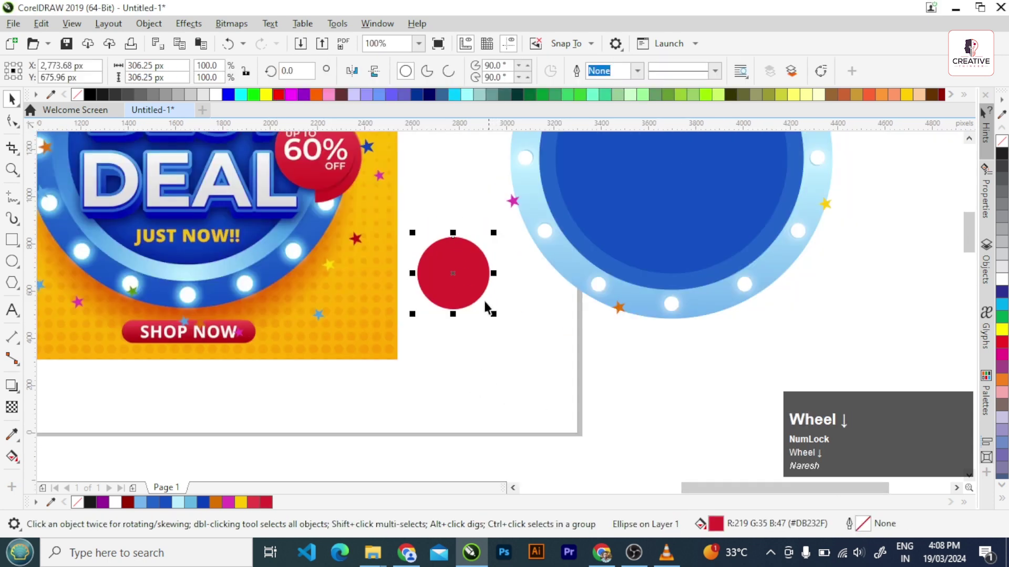
{"action": "left_click_drag", "start_coordinate": [471, 293], "coordinate": [470, 354]}
{"action": "right_click", "coordinate": [470, 354]}
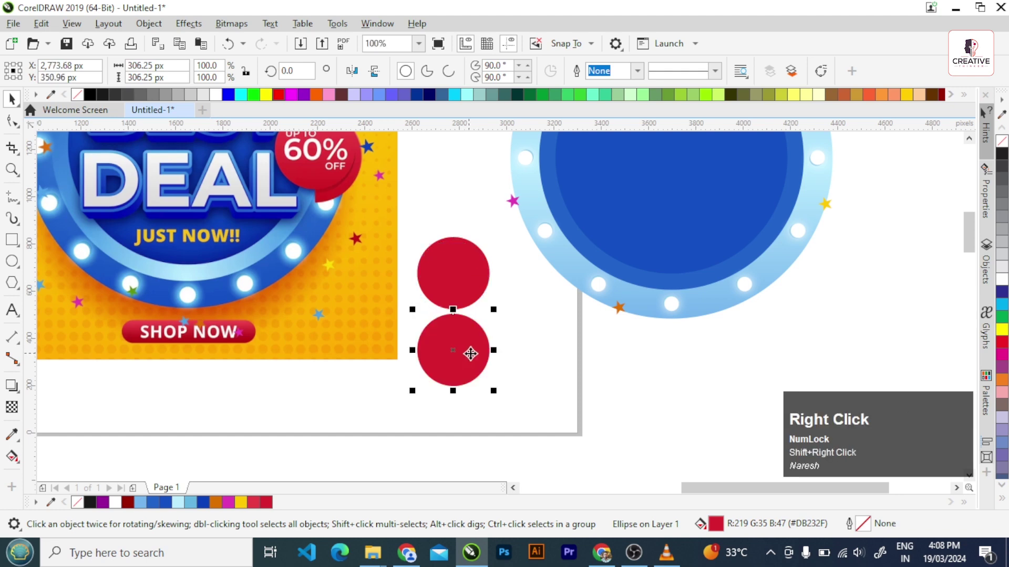
{"action": "left_click", "coordinate": [427, 75]}
{"action": "left_click", "coordinate": [13, 124]}
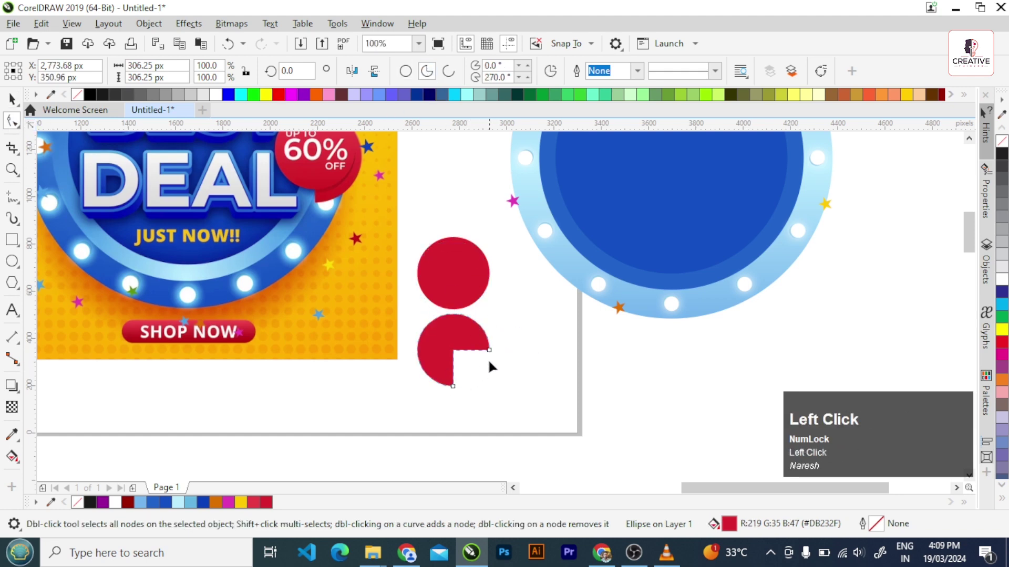
{"action": "left_click_drag", "start_coordinate": [488, 350], "coordinate": [455, 315]}
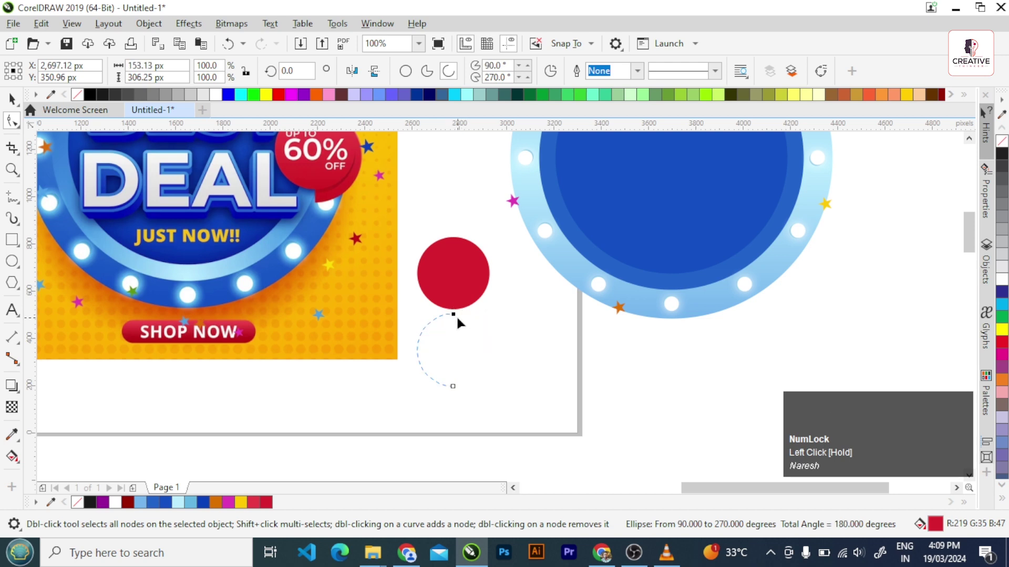
{"action": "left_click", "coordinate": [429, 76]}
Step: Move the half circle up against the red circle, placing it behind
{"action": "left_click", "coordinate": [12, 99]}
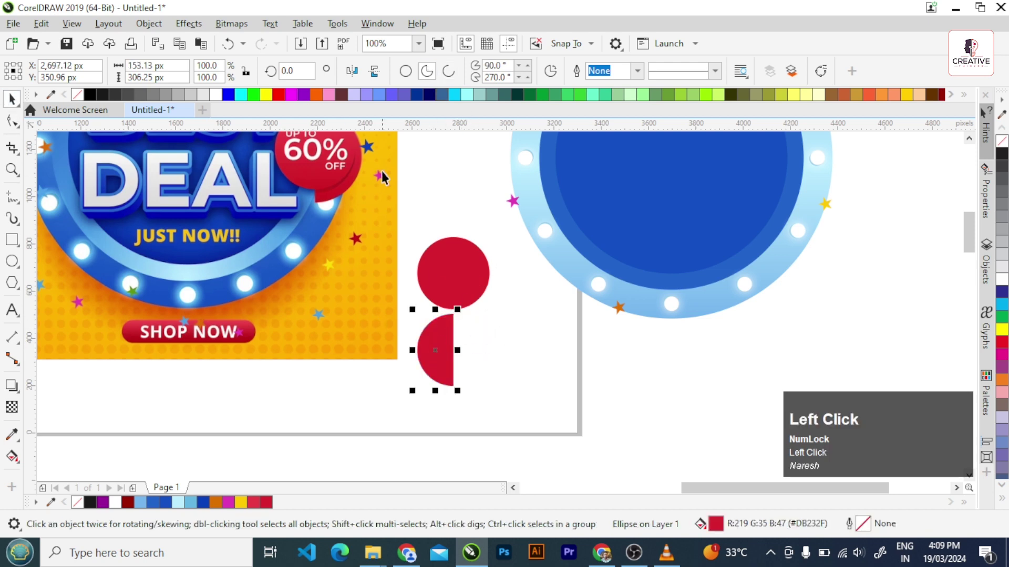
{"action": "left_click_drag", "start_coordinate": [439, 354], "coordinate": [477, 291]}
{"action": "left_click", "coordinate": [537, 346]}
{"action": "scroll", "coordinate": [452, 365], "scroll_direction": "down", "scroll_amount": 1}
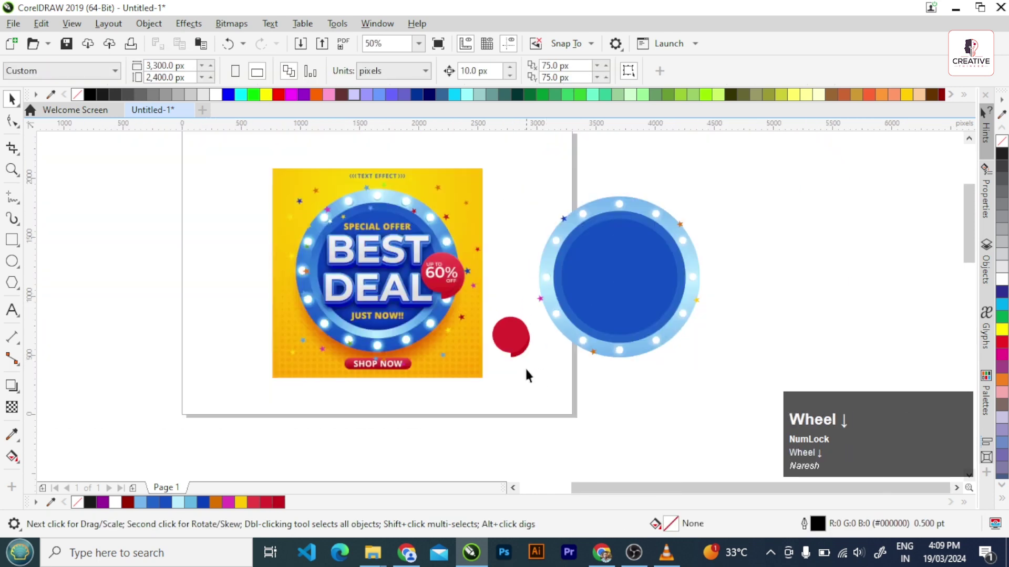
Step: Adjust the half-pie tail by nudging it up-left and stretching it slightly downward
{"action": "scroll", "coordinate": [526, 370], "scroll_direction": "up", "scroll_amount": 3}
{"action": "left_click", "coordinate": [514, 334]}
{"action": "scroll", "coordinate": [547, 287], "scroll_direction": "up", "scroll_amount": 2}
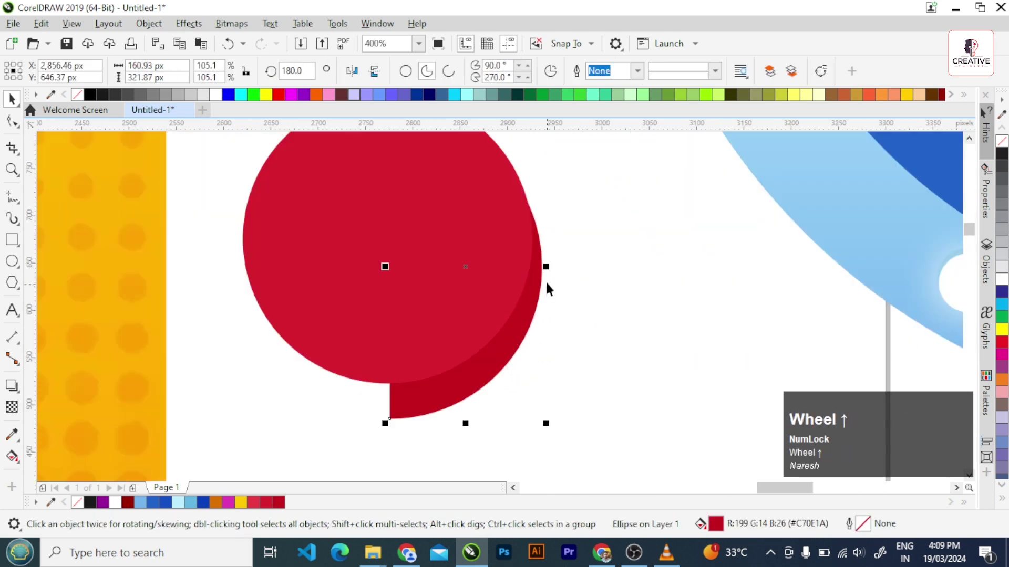
{"action": "left_click_drag", "start_coordinate": [538, 287], "coordinate": [535, 280]}
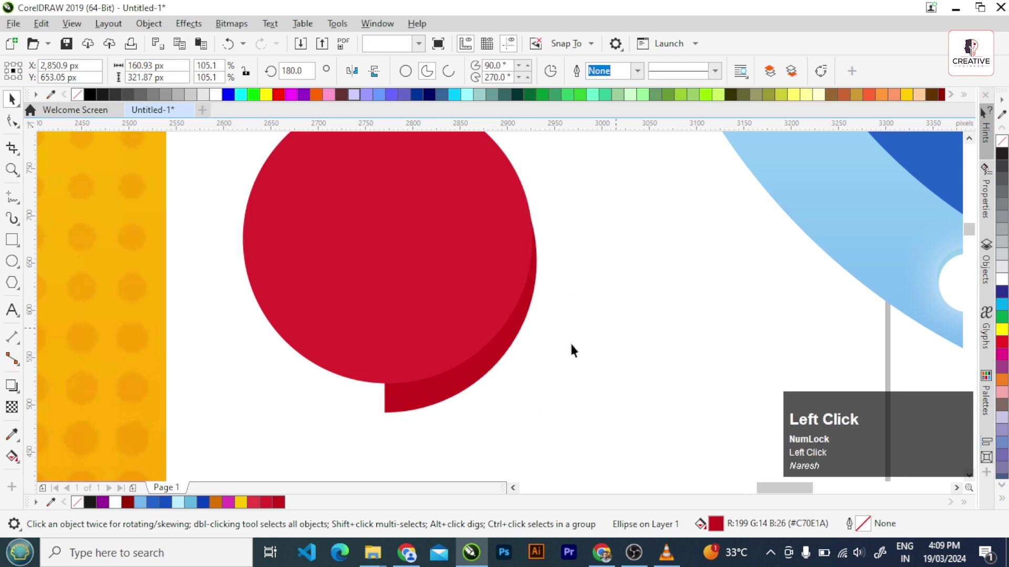
{"action": "scroll", "coordinate": [555, 351], "scroll_direction": "down", "scroll_amount": 2}
{"action": "left_click", "coordinate": [530, 386]}
{"action": "scroll", "coordinate": [527, 362], "scroll_direction": "up", "scroll_amount": 1}
{"action": "left_click", "coordinate": [515, 364]}
{"action": "left_click_drag", "start_coordinate": [535, 374], "coordinate": [536, 384]}
{"action": "left_click", "coordinate": [535, 392]}
{"action": "left_click_drag", "start_coordinate": [525, 299], "coordinate": [525, 300]}
{"action": "scroll", "coordinate": [541, 273], "scroll_direction": "down", "scroll_amount": 1}
Step: Group the red circle with its tail, move it onto the ring's right edge, and enlarge it
{"action": "left_click", "coordinate": [559, 248]}
{"action": "left_click_drag", "start_coordinate": [484, 374], "coordinate": [485, 374]}
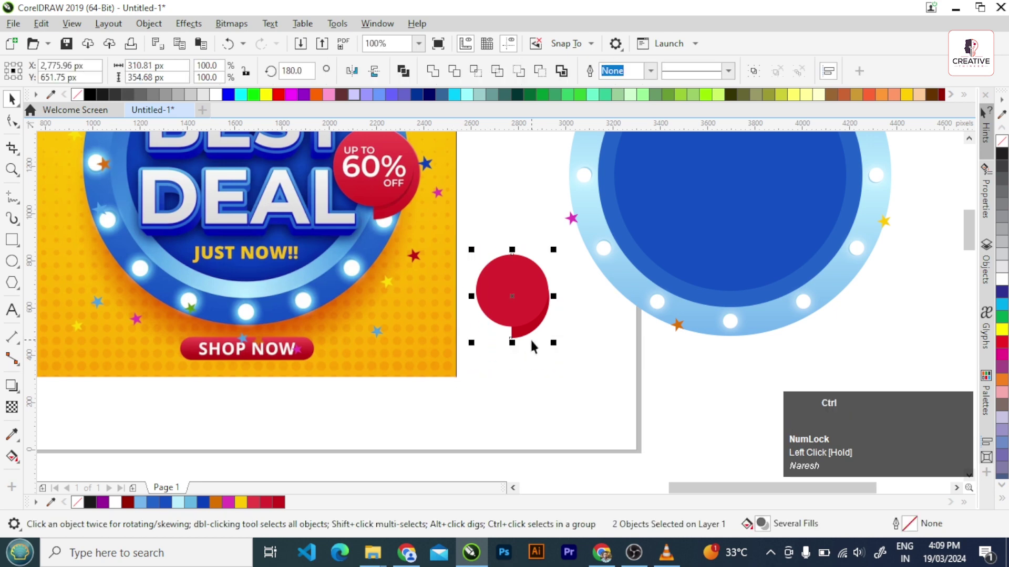
{"action": "key", "text": "ctrl+g"}
{"action": "scroll", "coordinate": [512, 331], "scroll_direction": "down", "scroll_amount": 1}
{"action": "left_click_drag", "start_coordinate": [514, 311], "coordinate": [678, 247]}
{"action": "scroll", "coordinate": [678, 246], "scroll_direction": "up", "scroll_amount": 2}
{"action": "left_click_drag", "start_coordinate": [725, 206], "coordinate": [730, 201]}
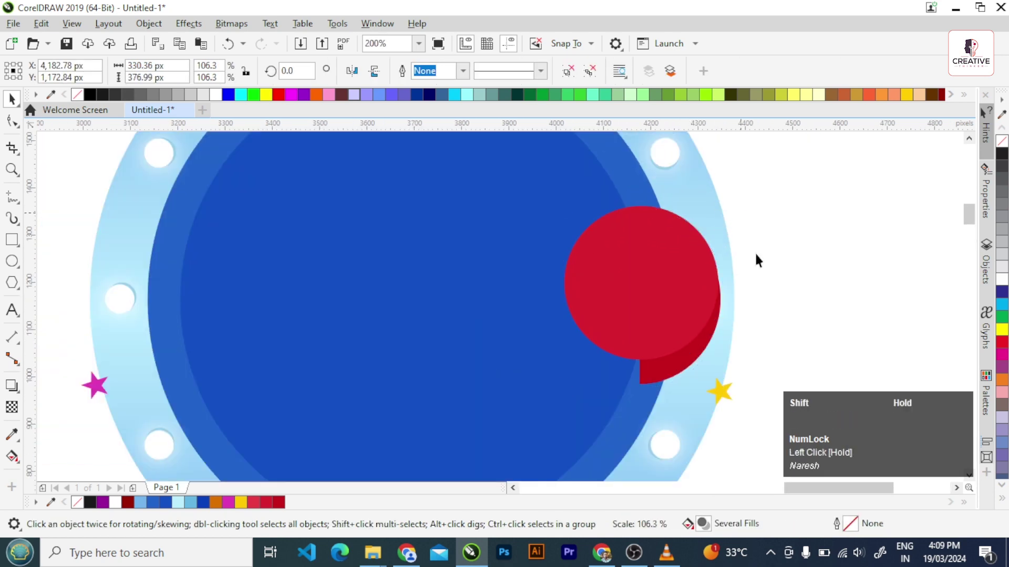
{"action": "left_click_drag", "start_coordinate": [725, 295], "coordinate": [737, 297]}
{"action": "left_click", "coordinate": [741, 300]}
{"action": "left_click", "coordinate": [733, 297]}
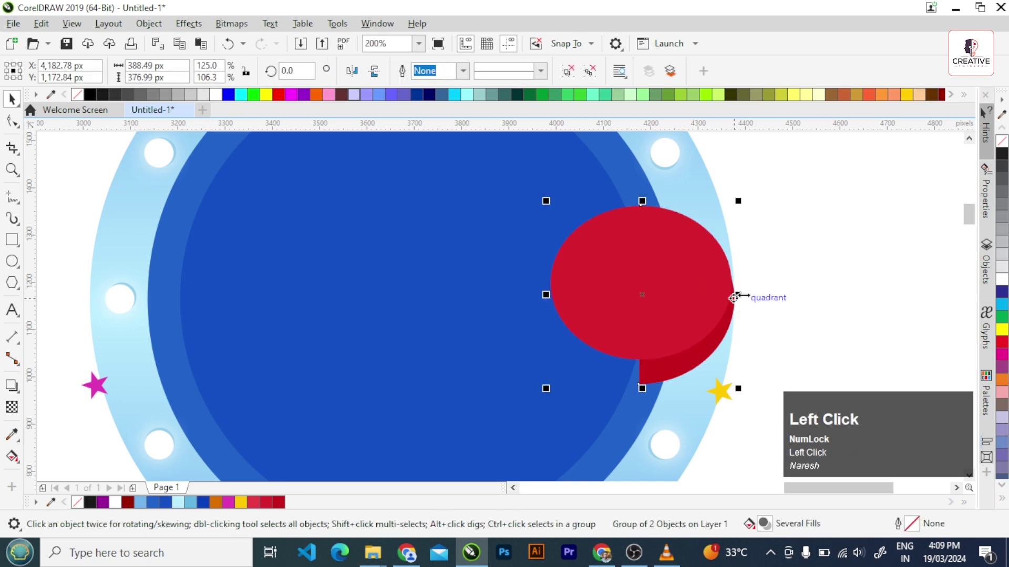
{"action": "scroll", "coordinate": [728, 289], "scroll_direction": "down", "scroll_amount": 2}
{"action": "scroll", "coordinate": [372, 243], "scroll_direction": "up", "scroll_amount": 2}
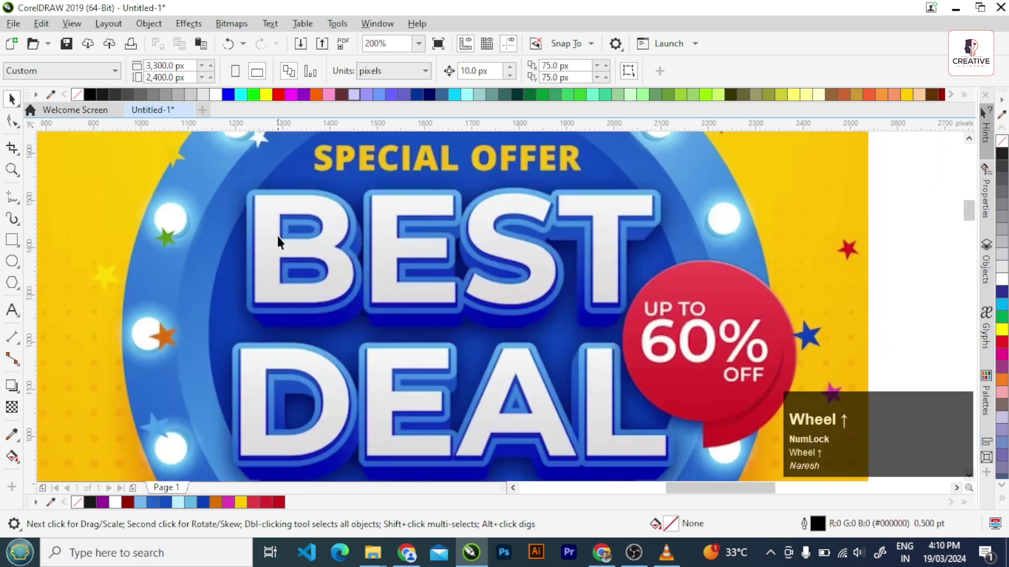
Step: Add a two-line text 'Best' / 'Deal' to the left of the page
{"action": "left_click", "coordinate": [12, 310]}
{"action": "scroll", "coordinate": [545, 247], "scroll_direction": "down", "scroll_amount": 1}
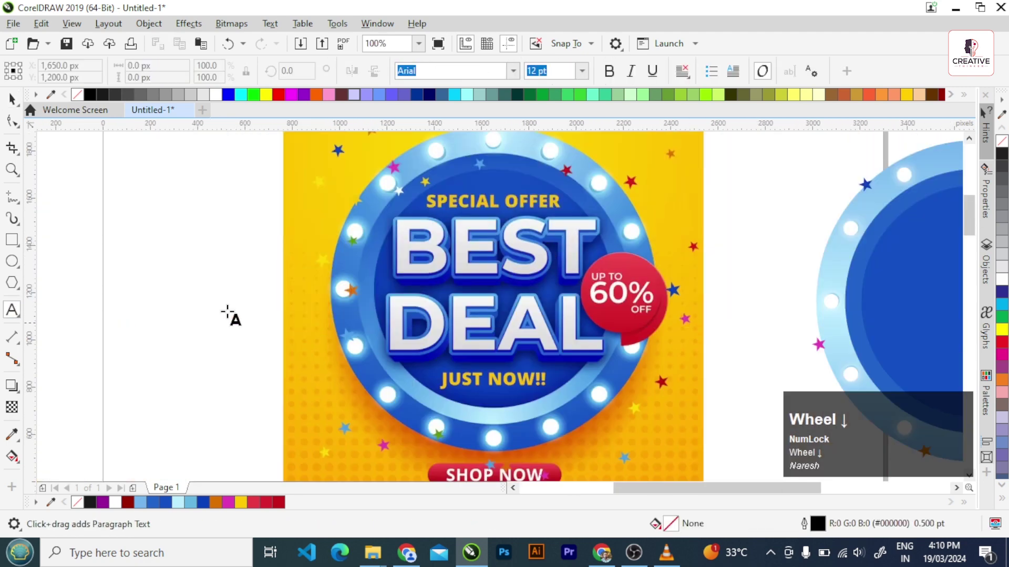
{"action": "left_click", "coordinate": [205, 268]}
{"action": "type", "text": "Bes"}
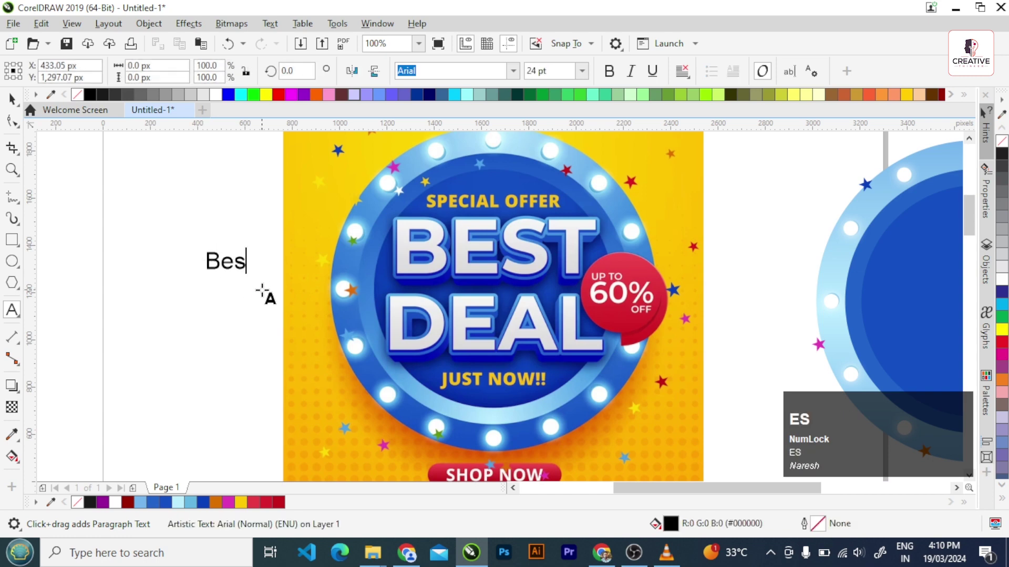
{"action": "type", "text": "t"}
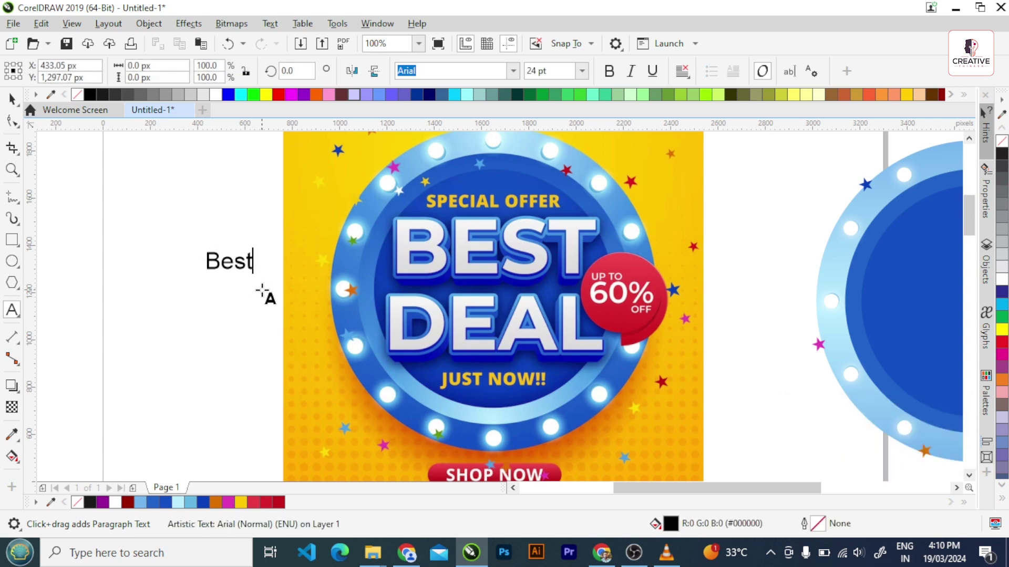
{"action": "key", "text": "Return"}
{"action": "type", "text": "De"}
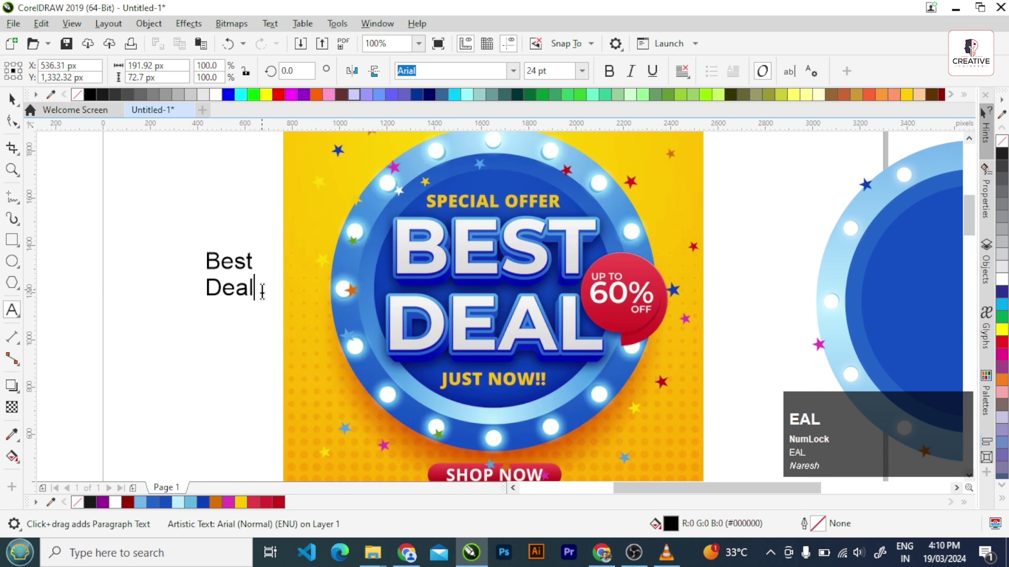
{"action": "type", "text": "al"}
Step: Change the heading to UPPERCASE and fill it white
{"action": "key", "text": "ctrl+a"}
{"action": "left_click", "coordinate": [269, 24]}
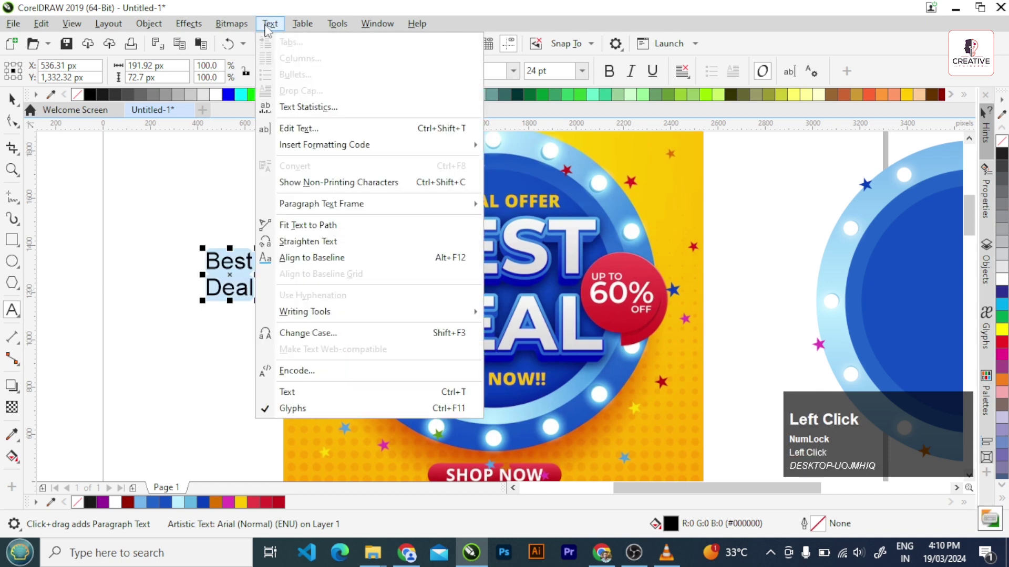
{"action": "left_click", "coordinate": [317, 333]}
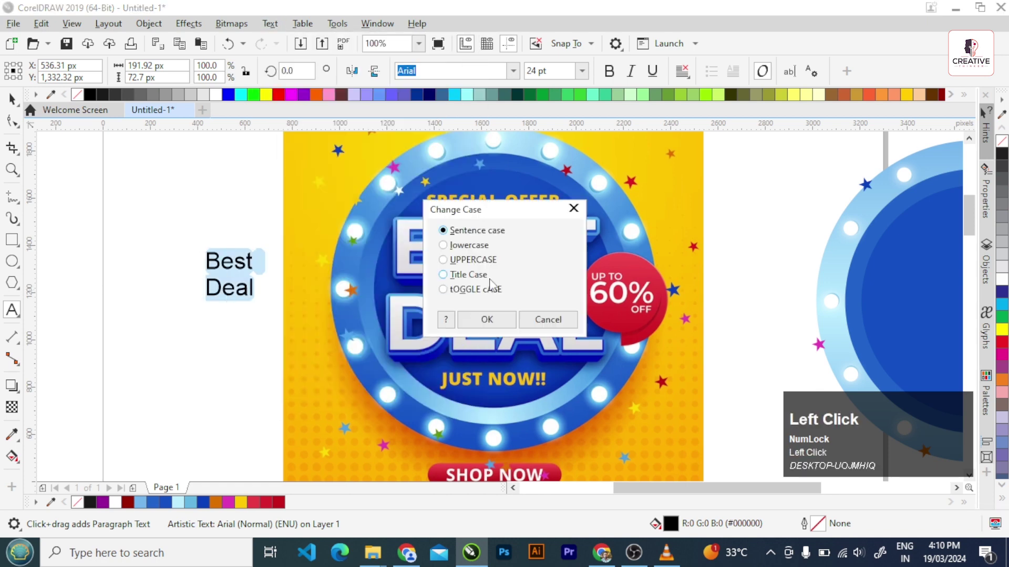
{"action": "left_click", "coordinate": [487, 320]}
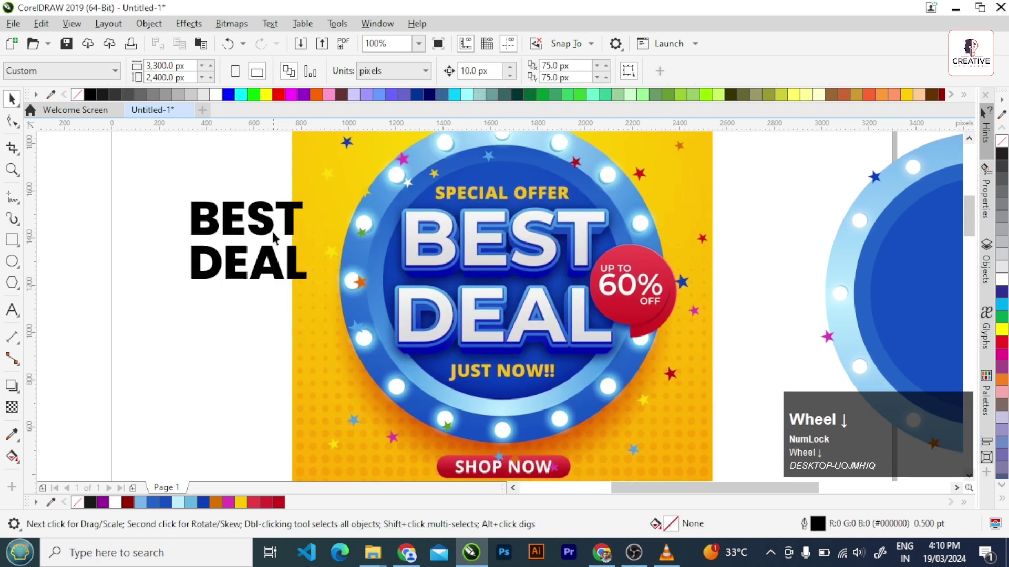
{"action": "left_click", "coordinate": [259, 226]}
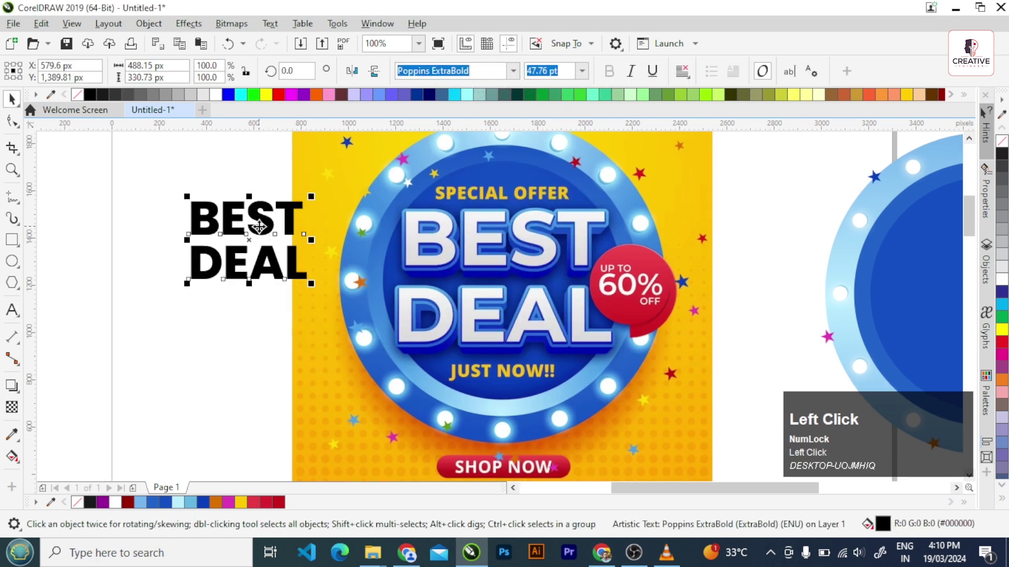
{"action": "left_click", "coordinate": [115, 502]}
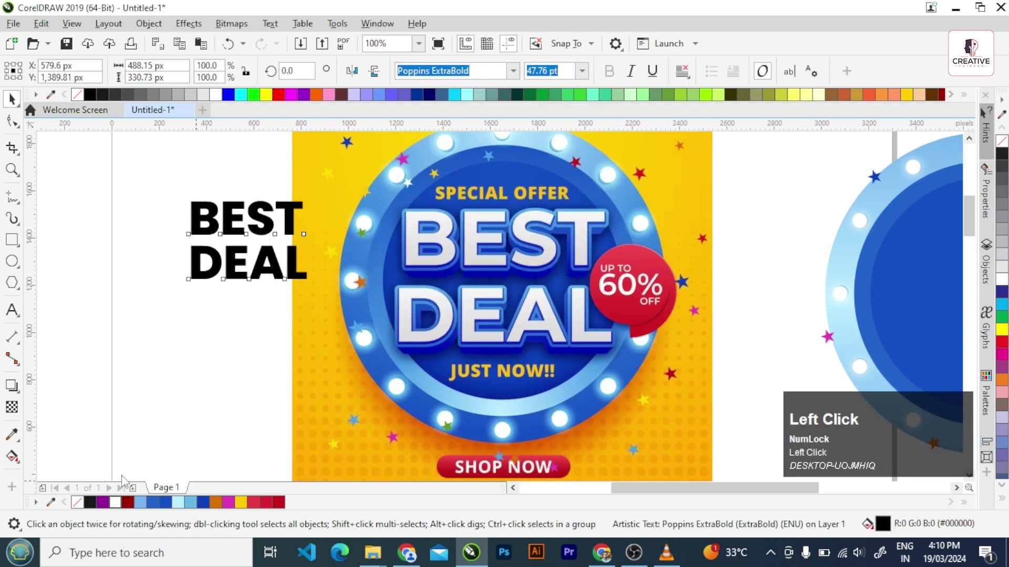
{"action": "left_click", "coordinate": [202, 336]}
Step: Send the heading copy one step back, fill it dark blue, and nudge it right as a shadow
{"action": "left_click", "coordinate": [278, 261]}
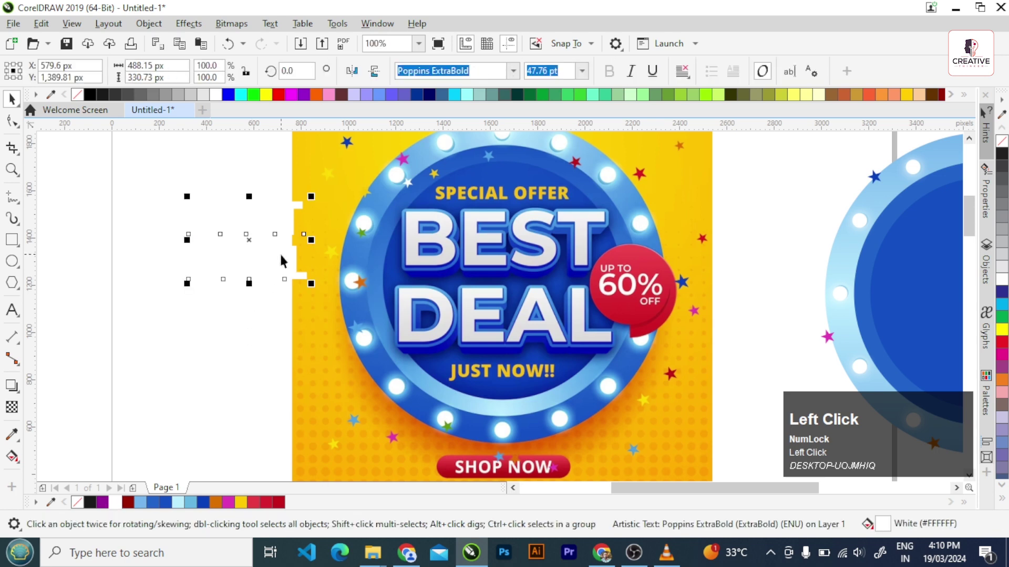
{"action": "key", "text": "ctrl+Page_Down"}
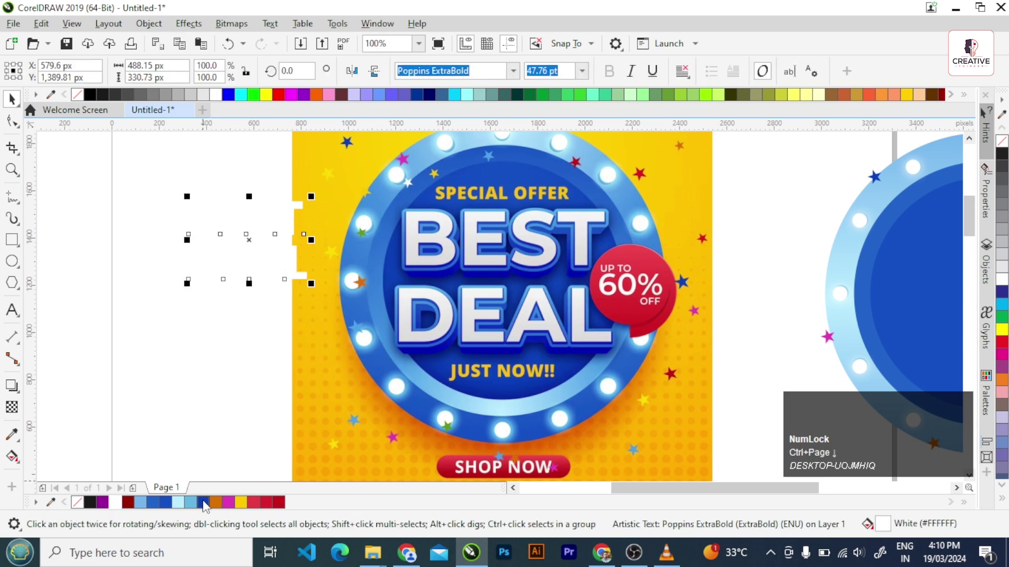
{"action": "left_click", "coordinate": [204, 503]}
{"action": "scroll", "coordinate": [279, 349], "scroll_direction": "up", "scroll_amount": 1}
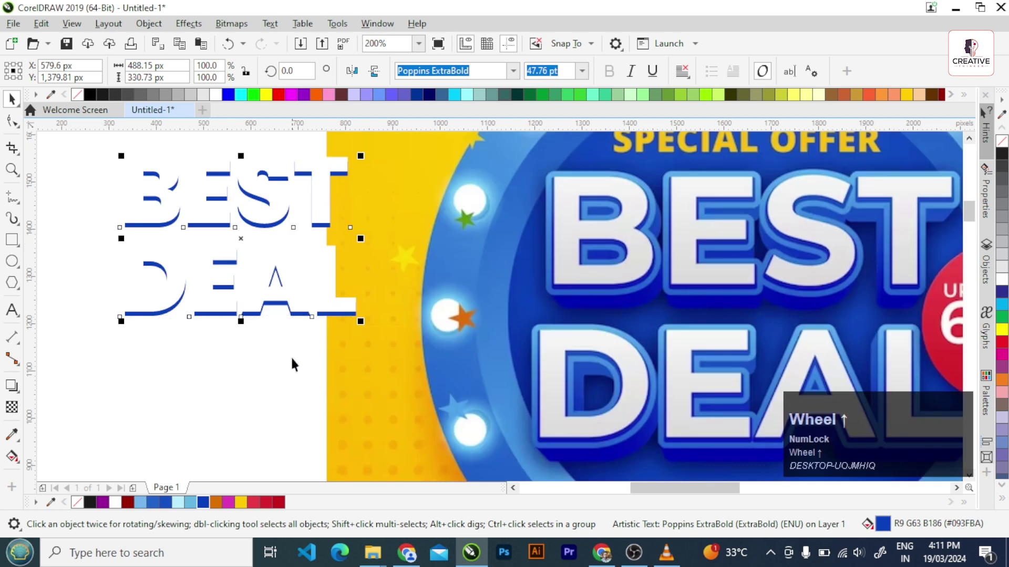
{"action": "key", "text": "Right"}
{"action": "key", "text": "Right"}
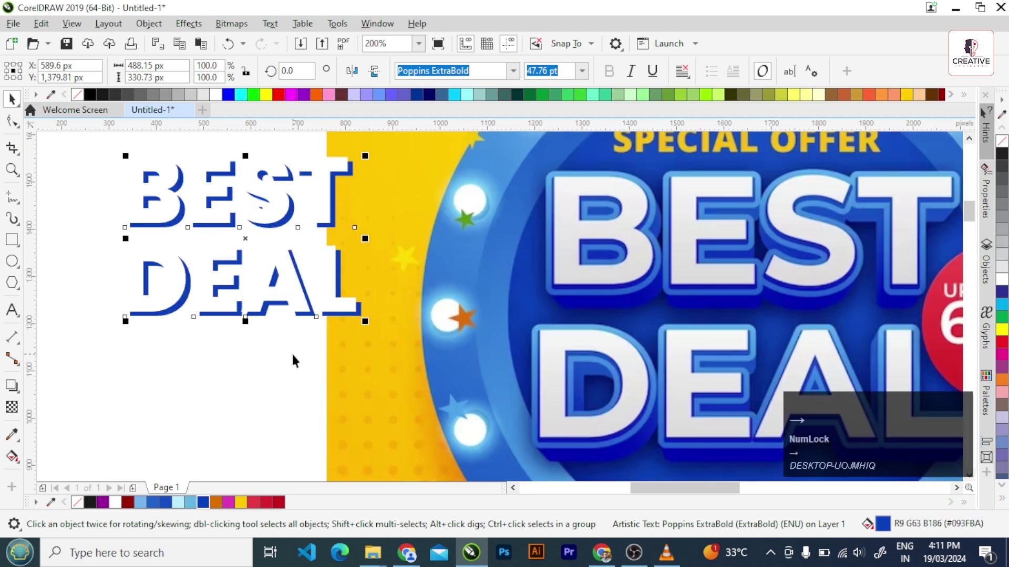
{"action": "left_click", "coordinate": [272, 358]}
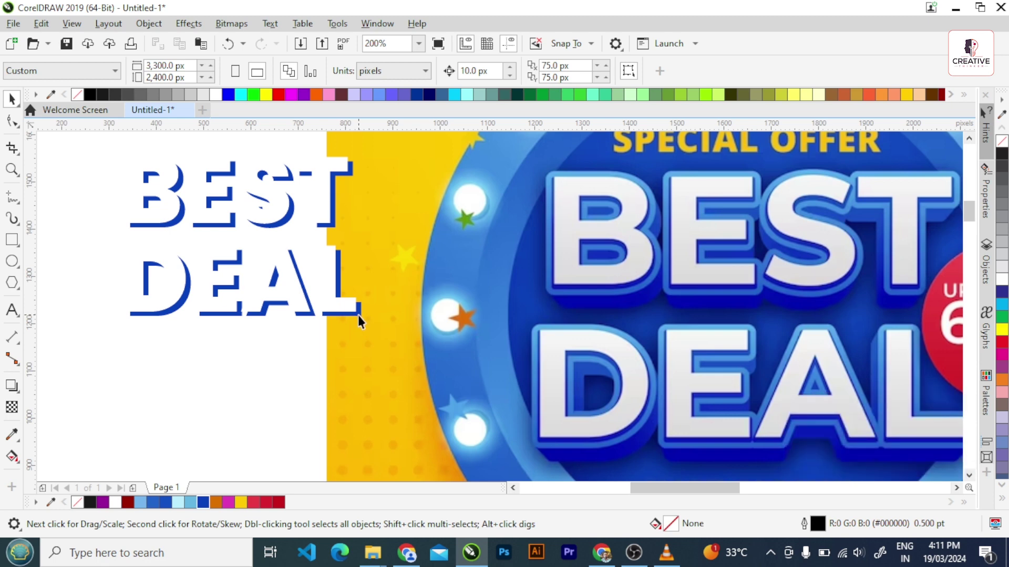
{"action": "left_click", "coordinate": [358, 316]}
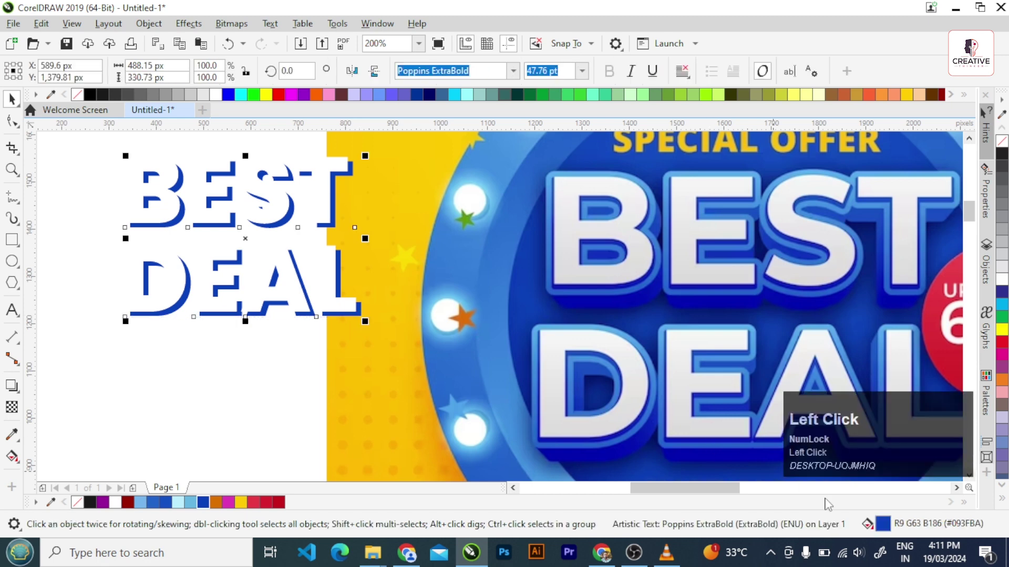
Step: Give the blue text a 10.0 pt outline with round corners and caps, behind fill, scaled with the object
{"action": "key", "text": "F12"}
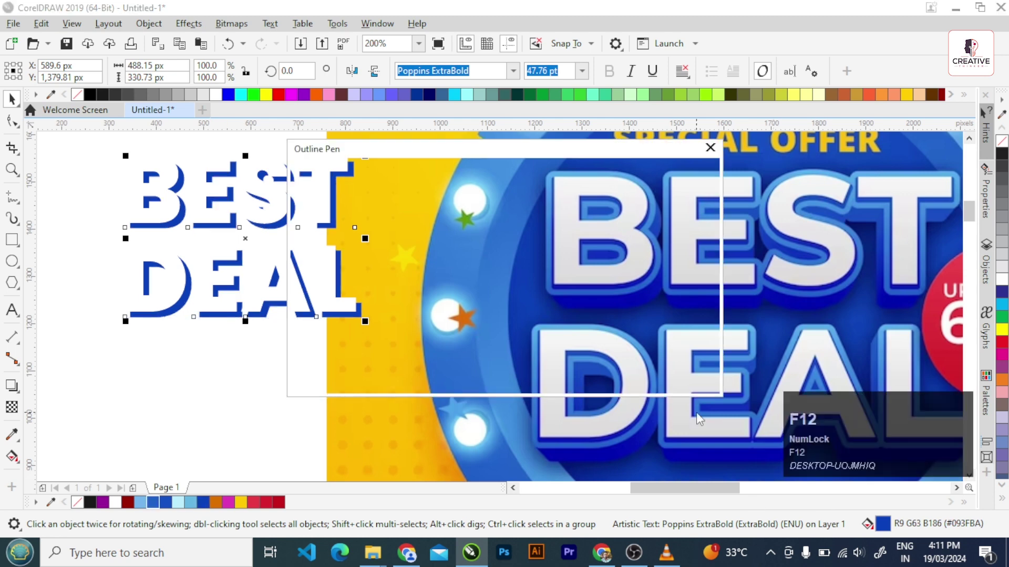
{"action": "left_click", "coordinate": [412, 219]}
{"action": "left_click", "coordinate": [387, 346]}
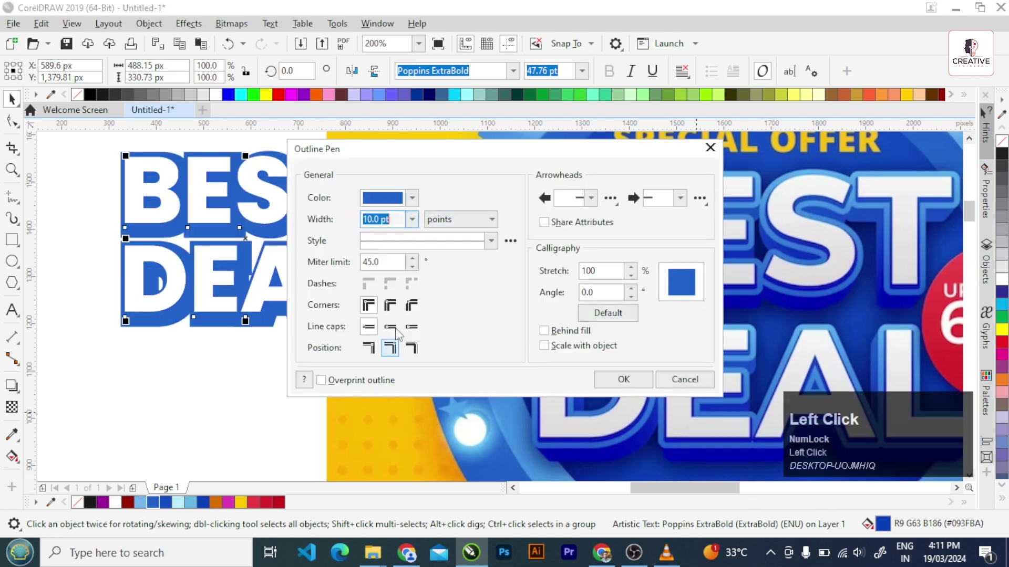
{"action": "left_click", "coordinate": [390, 305]}
{"action": "left_click", "coordinate": [390, 327]}
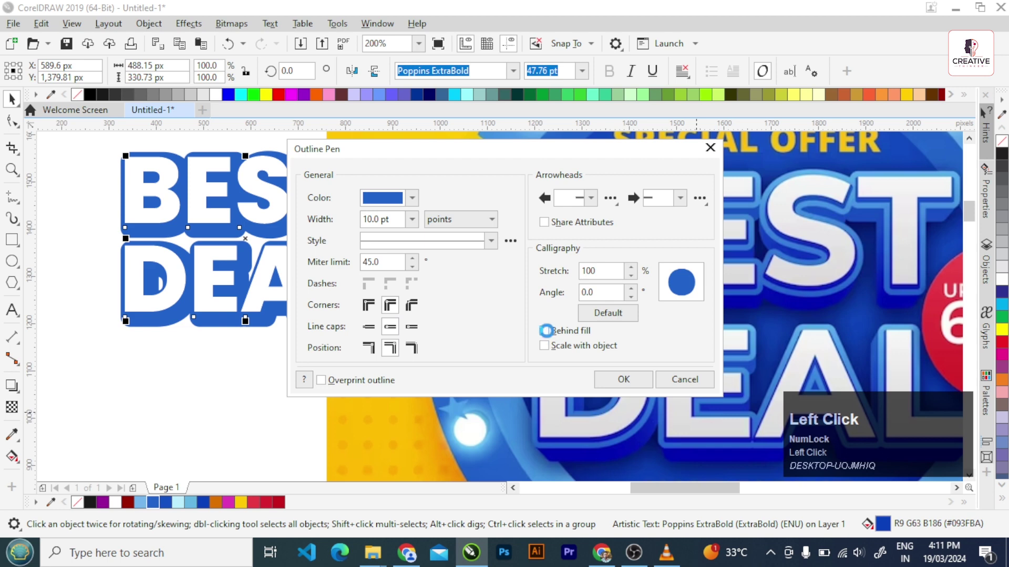
{"action": "left_click", "coordinate": [545, 331]}
{"action": "left_click", "coordinate": [544, 345]}
{"action": "left_click_drag", "start_coordinate": [378, 155], "coordinate": [687, 304]}
Step: Reduce the outline width to 4.0 pt, apply it, and reselect the BEST DEAL text
{"action": "left_click", "coordinate": [719, 368]}
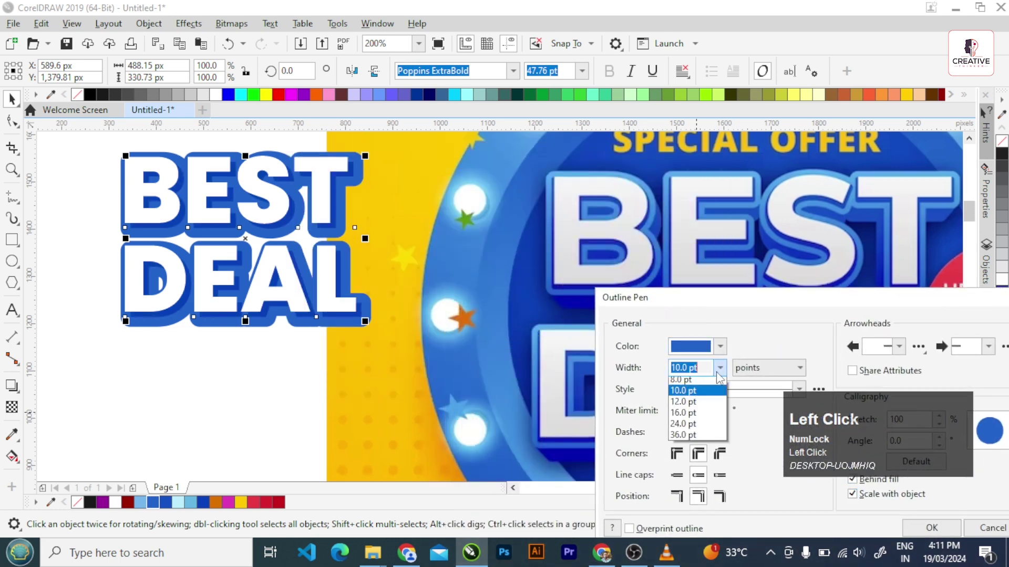
{"action": "left_click", "coordinate": [700, 476]}
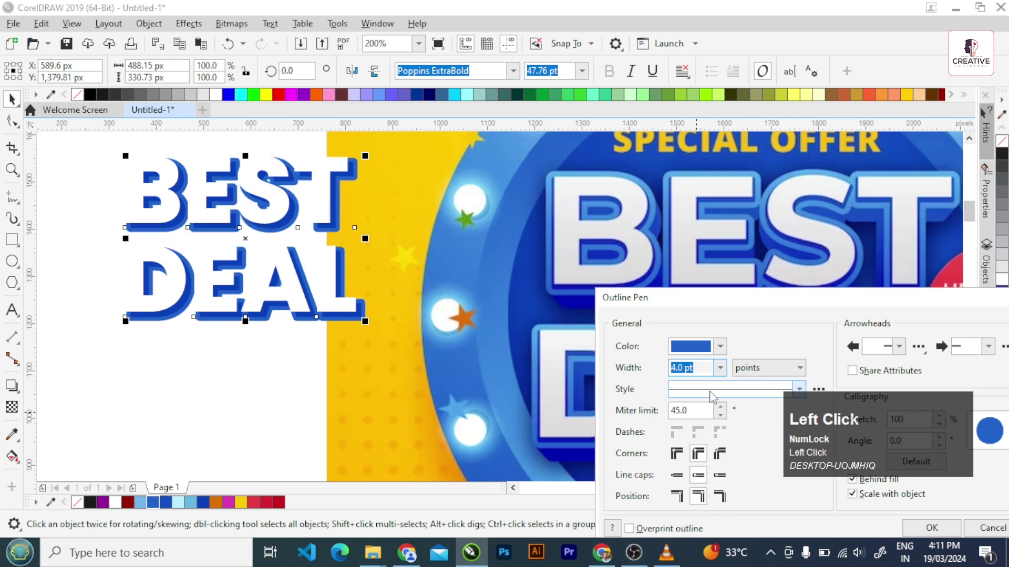
{"action": "left_click_drag", "start_coordinate": [707, 306], "coordinate": [746, 295]}
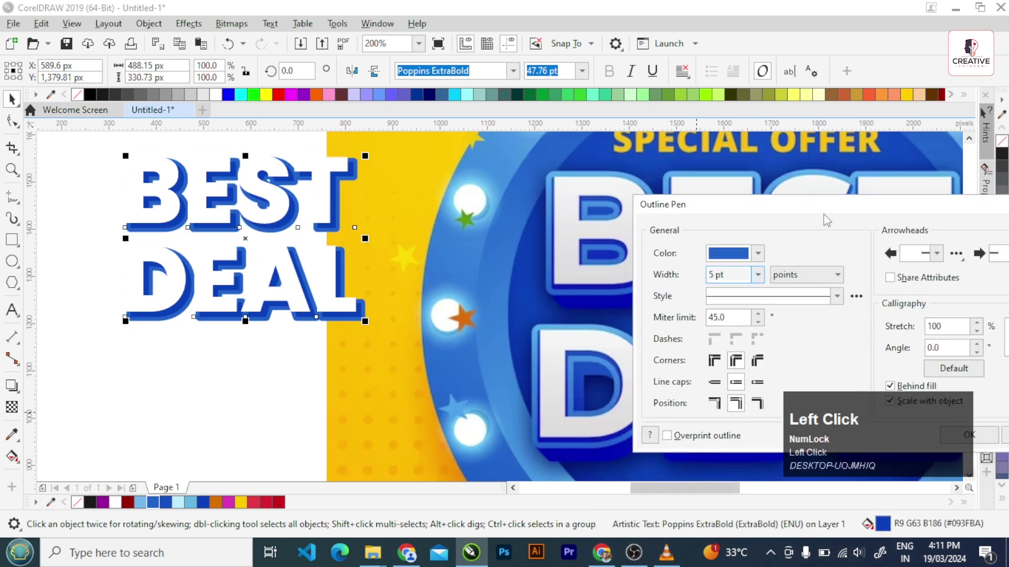
{"action": "left_click_drag", "start_coordinate": [820, 206], "coordinate": [640, 160]}
{"action": "left_click", "coordinate": [770, 394]}
{"action": "scroll", "coordinate": [394, 335], "scroll_direction": "down", "scroll_amount": 1}
{"action": "left_click", "coordinate": [394, 335]}
{"action": "scroll", "coordinate": [400, 304], "scroll_direction": "up", "scroll_amount": 2}
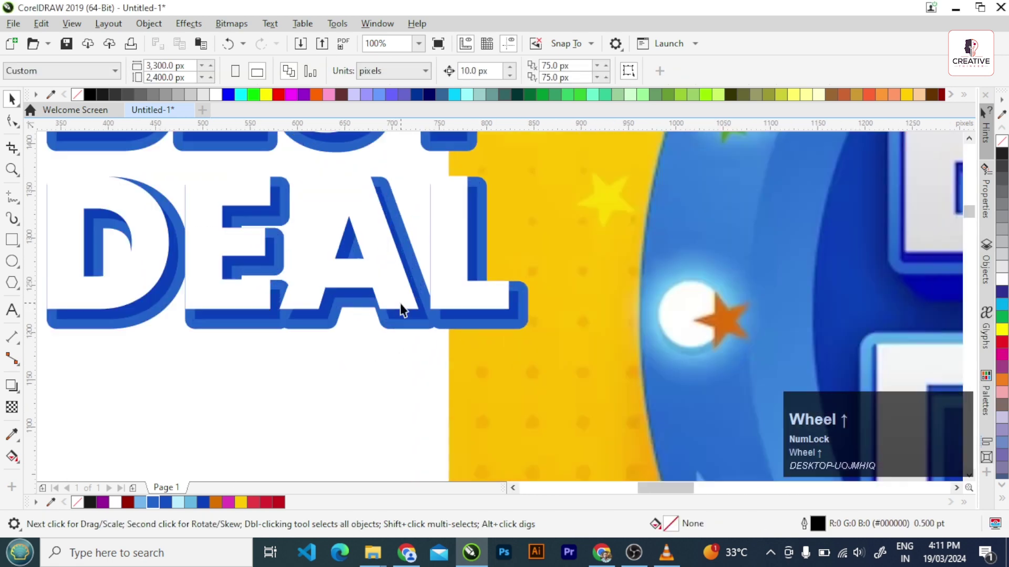
{"action": "scroll", "coordinate": [402, 310], "scroll_direction": "down", "scroll_amount": 2}
{"action": "left_click", "coordinate": [390, 375]}
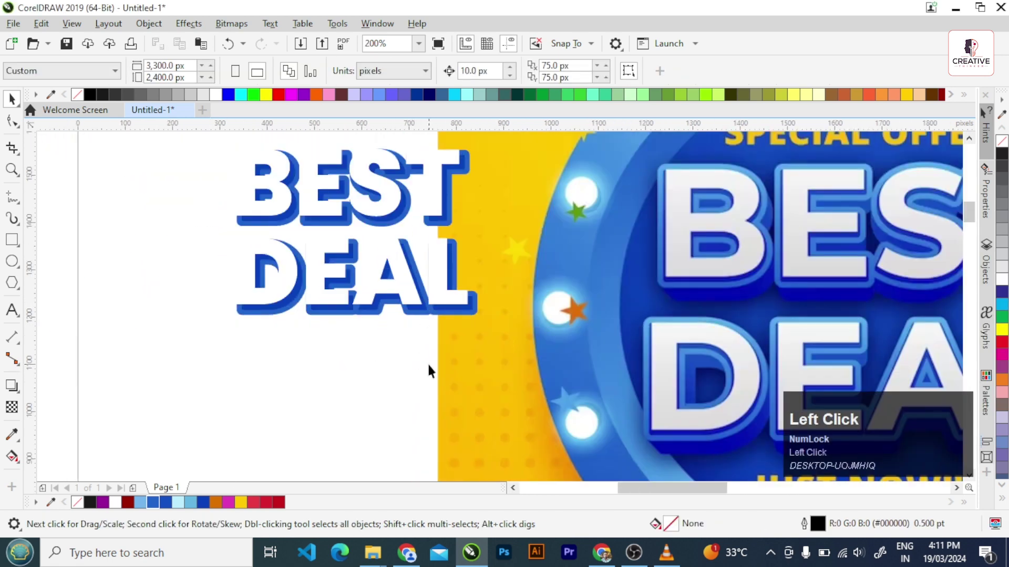
{"action": "left_click", "coordinate": [471, 314]}
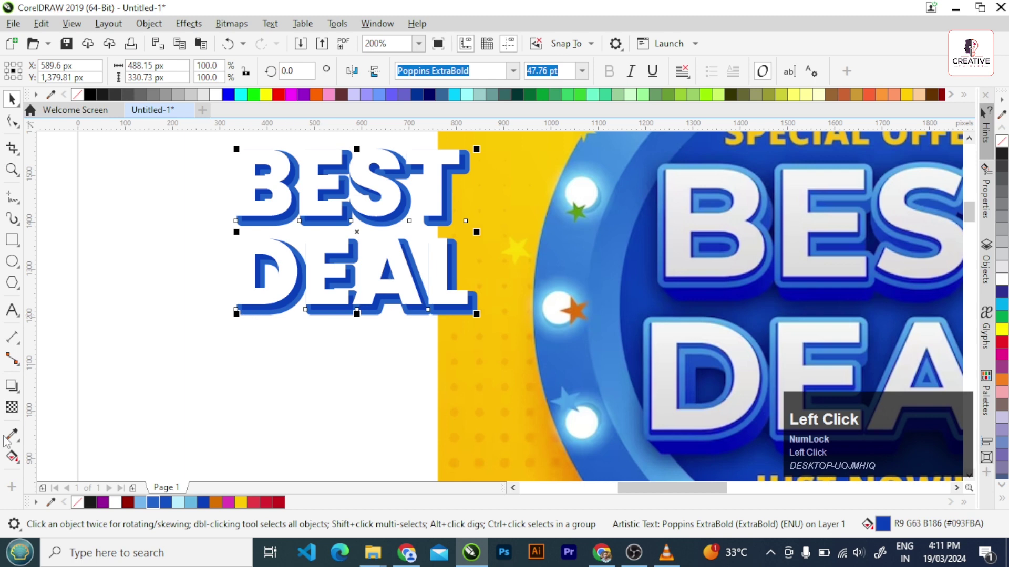
Step: Extend a block shadow down-right from the BEST DEAL lettering and shorten it slightly
{"action": "left_click", "coordinate": [19, 393]}
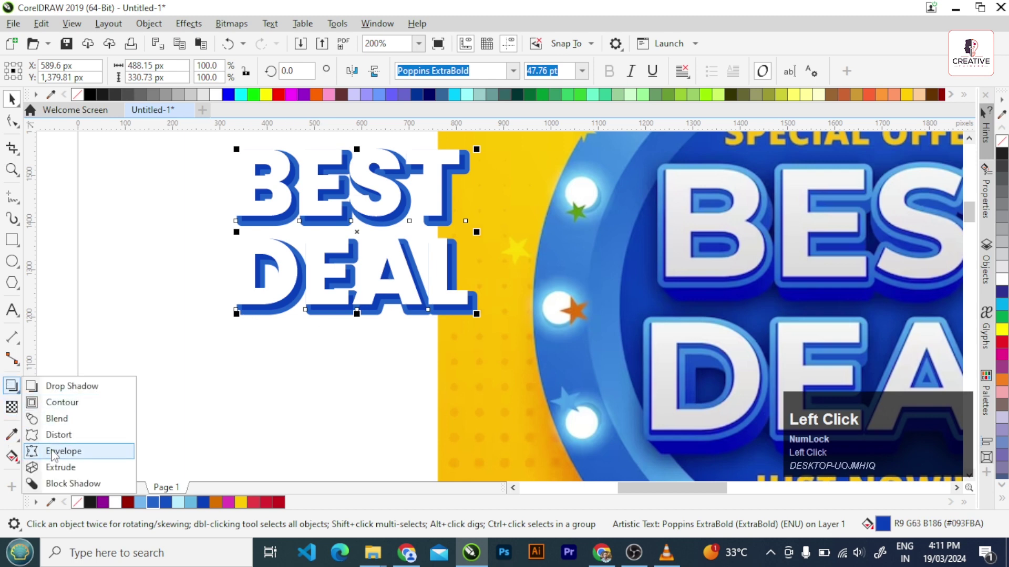
{"action": "left_click", "coordinate": [72, 484]}
{"action": "scroll", "coordinate": [358, 297], "scroll_direction": "up", "scroll_amount": 2}
{"action": "left_click_drag", "start_coordinate": [358, 297], "coordinate": [440, 293]}
{"action": "scroll", "coordinate": [404, 303], "scroll_direction": "down", "scroll_amount": 2}
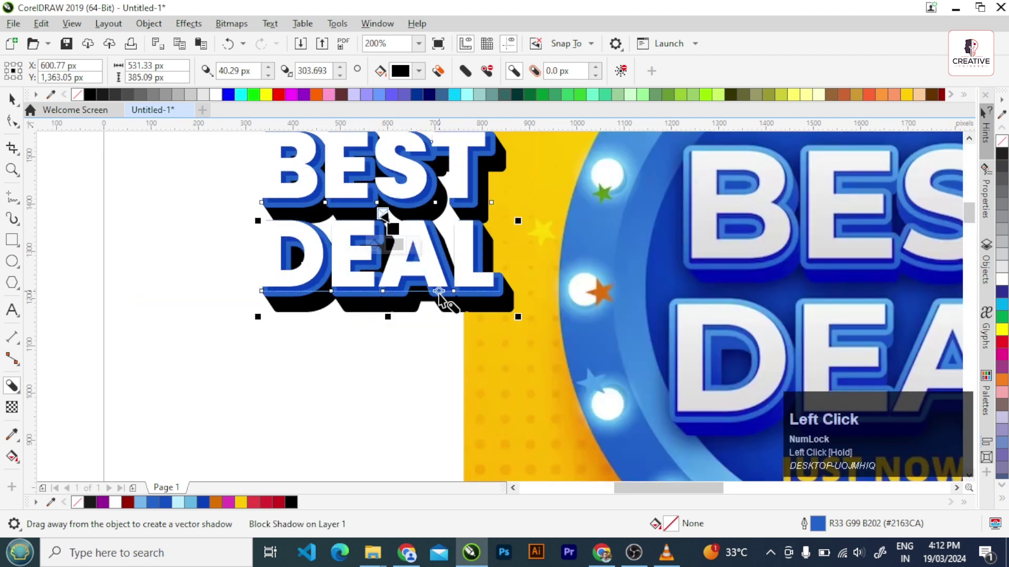
{"action": "scroll", "coordinate": [388, 232], "scroll_direction": "up", "scroll_amount": 2}
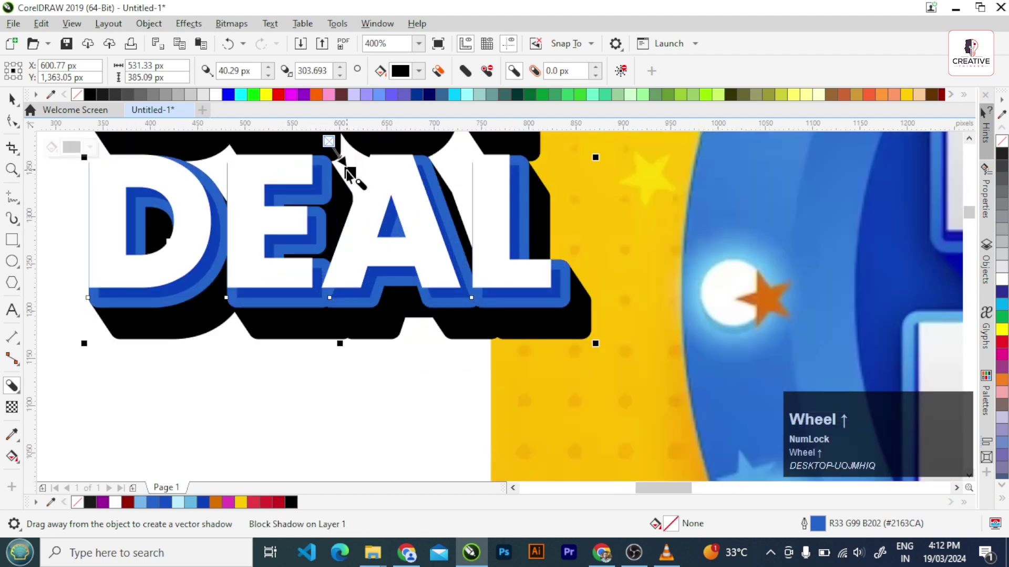
{"action": "left_click_drag", "start_coordinate": [346, 168], "coordinate": [342, 167]}
{"action": "scroll", "coordinate": [436, 331], "scroll_direction": "down", "scroll_amount": 2}
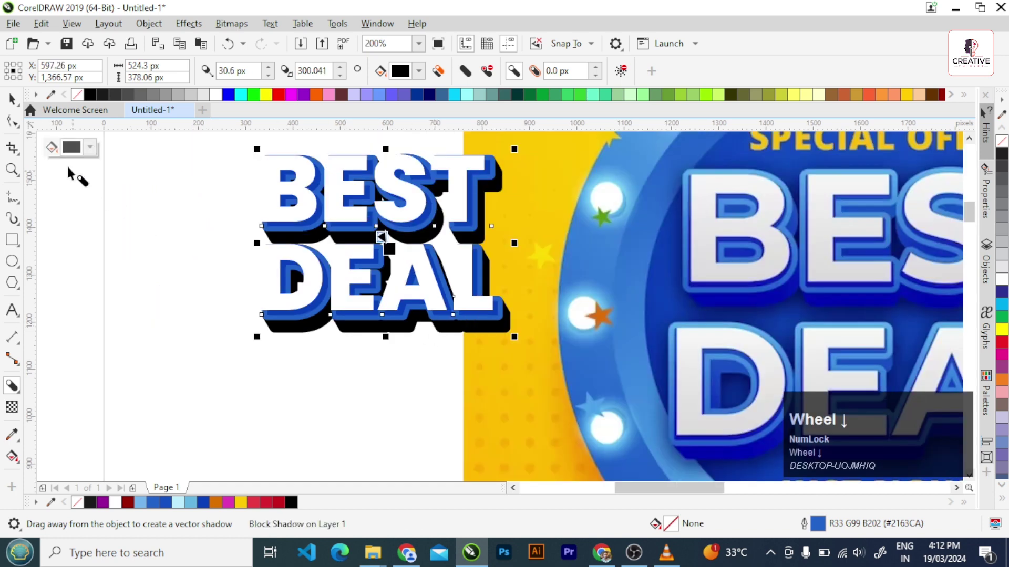
Step: Colour the block shadow with the dark blue sampled from the reference poster's lettering
{"action": "left_click", "coordinate": [419, 71]}
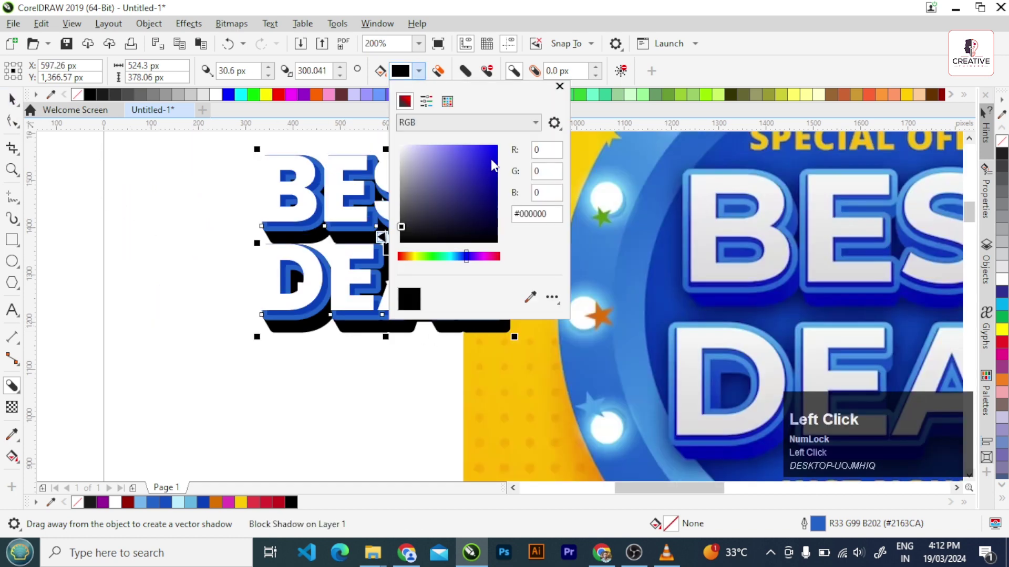
{"action": "left_click", "coordinate": [530, 297]}
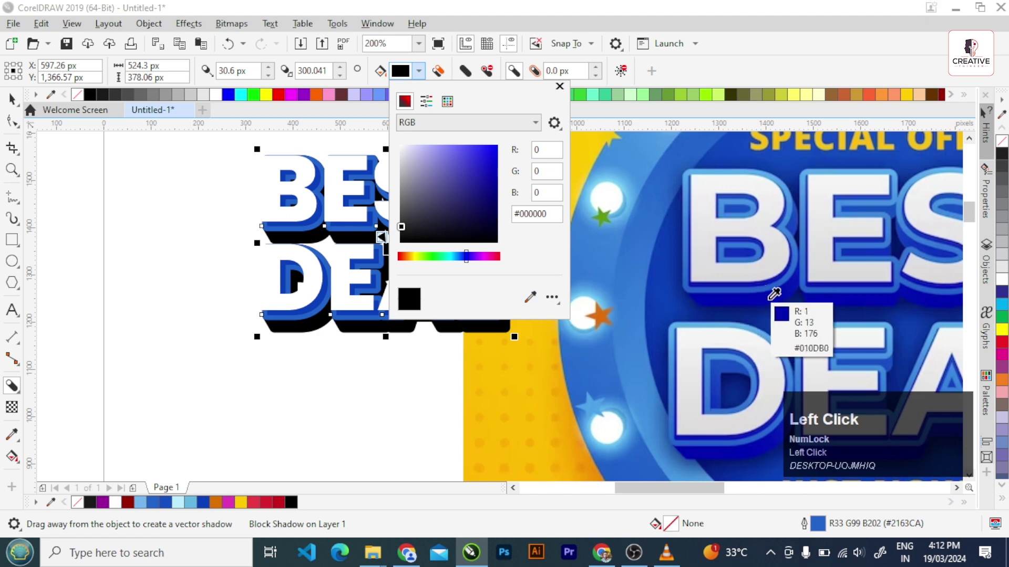
{"action": "left_click", "coordinate": [560, 87]}
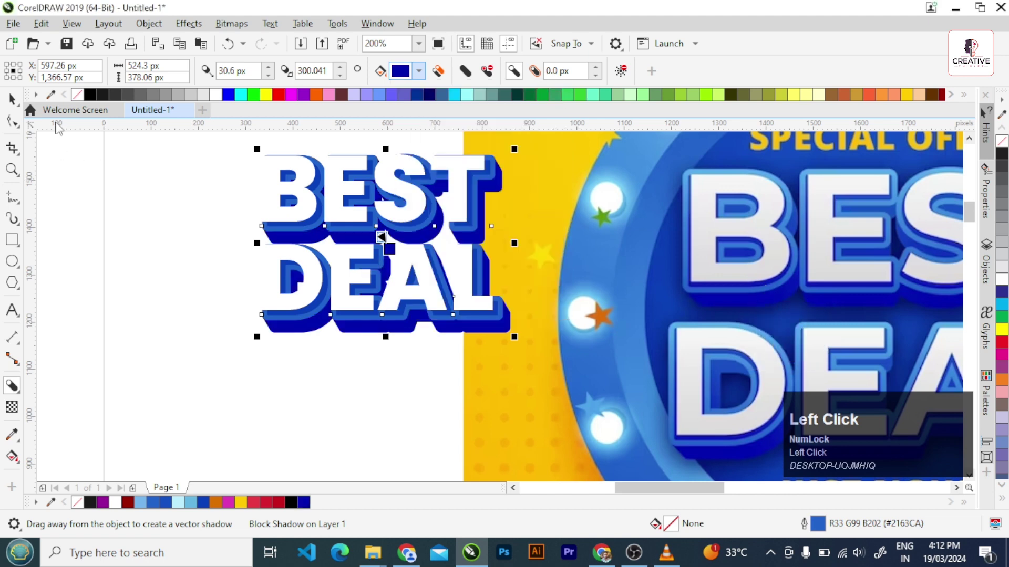
{"action": "left_click", "coordinate": [12, 99]}
Step: Inspect the shadowed lettering up close, then marquee-select all three BEST DEAL pieces
{"action": "left_click", "coordinate": [131, 226]}
{"action": "scroll", "coordinate": [367, 309], "scroll_direction": "up", "scroll_amount": 1}
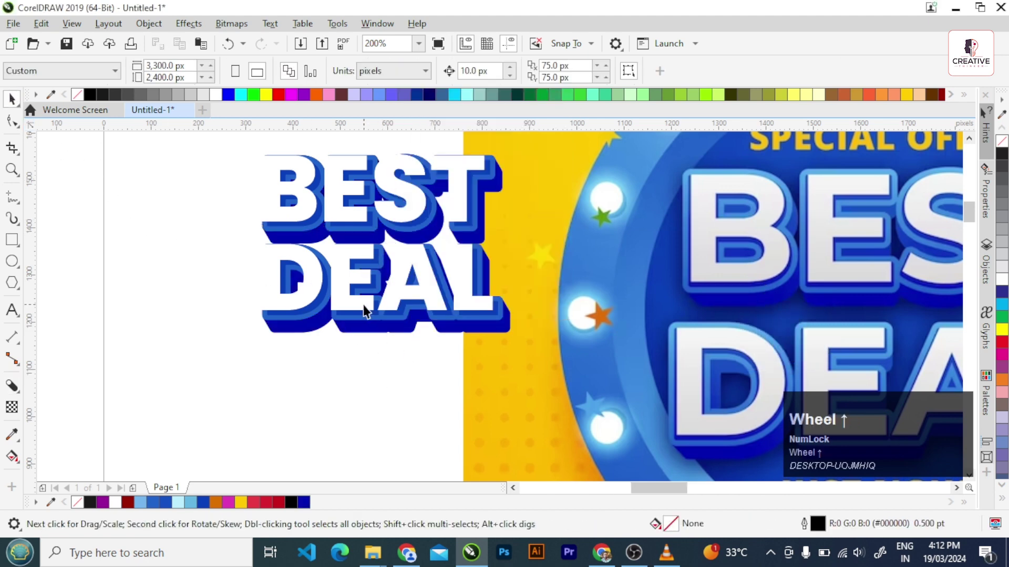
{"action": "left_click", "coordinate": [360, 339]}
{"action": "scroll", "coordinate": [376, 308], "scroll_direction": "up", "scroll_amount": 2}
{"action": "left_click", "coordinate": [394, 316]}
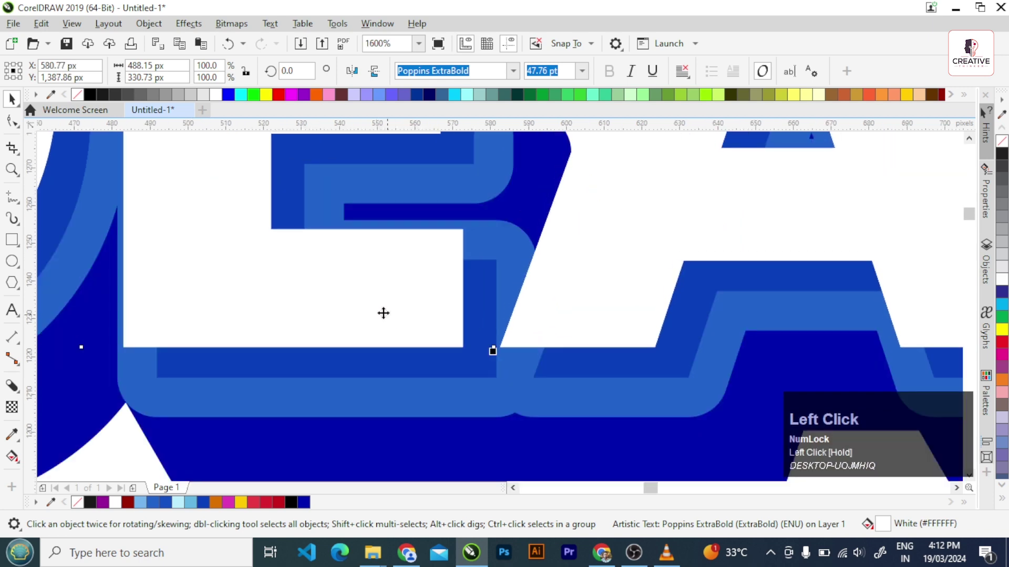
{"action": "scroll", "coordinate": [395, 310], "scroll_direction": "down", "scroll_amount": 2}
{"action": "left_click", "coordinate": [386, 396]}
{"action": "scroll", "coordinate": [373, 368], "scroll_direction": "down", "scroll_amount": 1}
{"action": "left_click", "coordinate": [387, 389]}
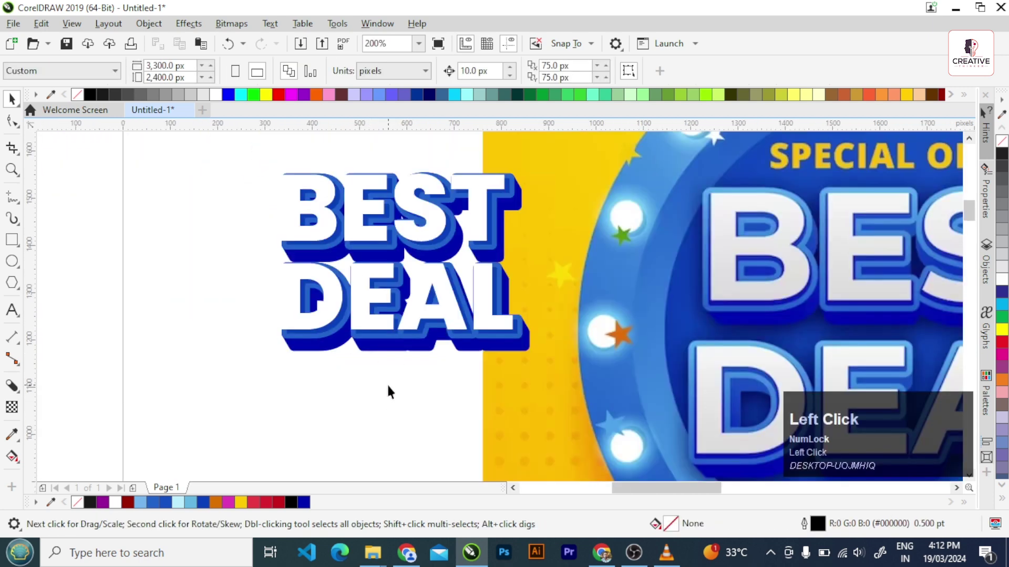
{"action": "scroll", "coordinate": [343, 270], "scroll_direction": "up", "scroll_amount": 1}
{"action": "left_click", "coordinate": [309, 196]}
{"action": "scroll", "coordinate": [323, 186], "scroll_direction": "up", "scroll_amount": 2}
{"action": "left_click", "coordinate": [331, 190]}
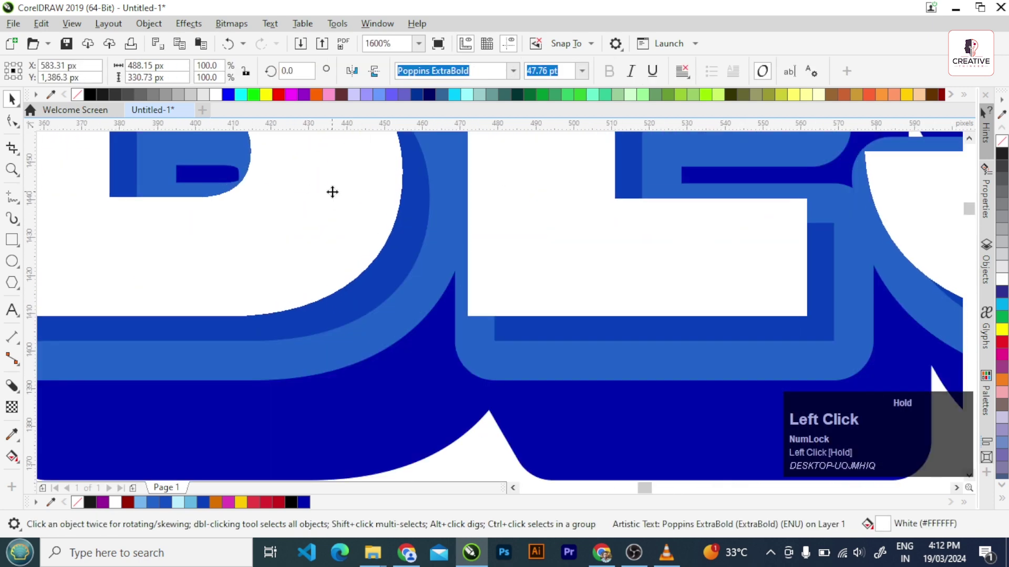
{"action": "scroll", "coordinate": [295, 276], "scroll_direction": "down", "scroll_amount": 3}
{"action": "left_click", "coordinate": [311, 225]}
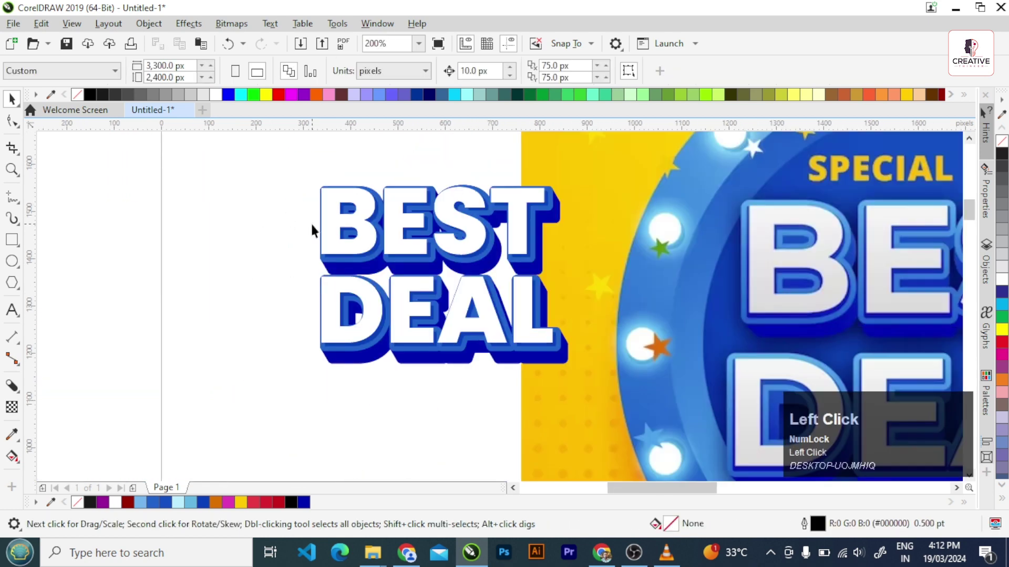
{"action": "left_click_drag", "start_coordinate": [267, 174], "coordinate": [573, 368]}
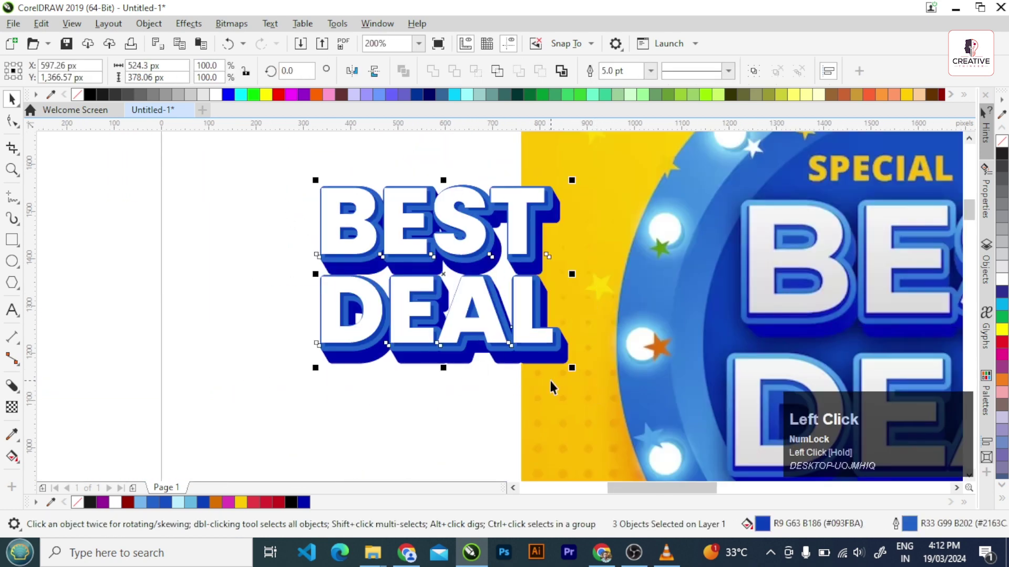
Step: Group the three BEST DEAL pieces, move them onto the blue circle, and centre them with C and E
{"action": "key", "text": "ctrl+g"}
{"action": "scroll", "coordinate": [331, 288], "scroll_direction": "down", "scroll_amount": 1}
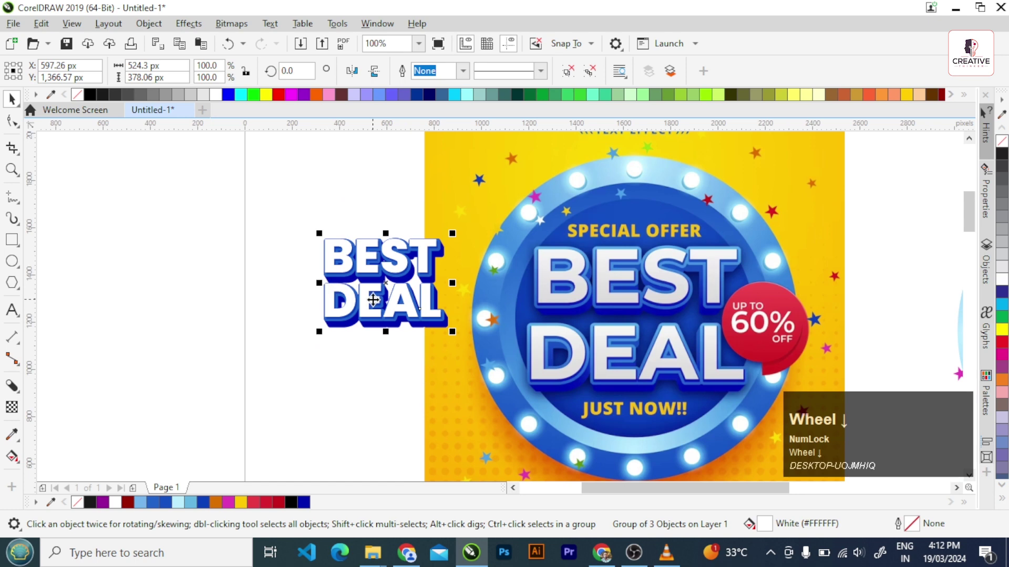
{"action": "scroll", "coordinate": [373, 300], "scroll_direction": "down", "scroll_amount": 1}
{"action": "left_click_drag", "start_coordinate": [342, 286], "coordinate": [746, 349]}
{"action": "scroll", "coordinate": [717, 340], "scroll_direction": "up", "scroll_amount": 1}
{"action": "left_click", "coordinate": [720, 189], "text": "shift"}
{"action": "key", "text": "c"}
{"action": "key", "text": "e"}
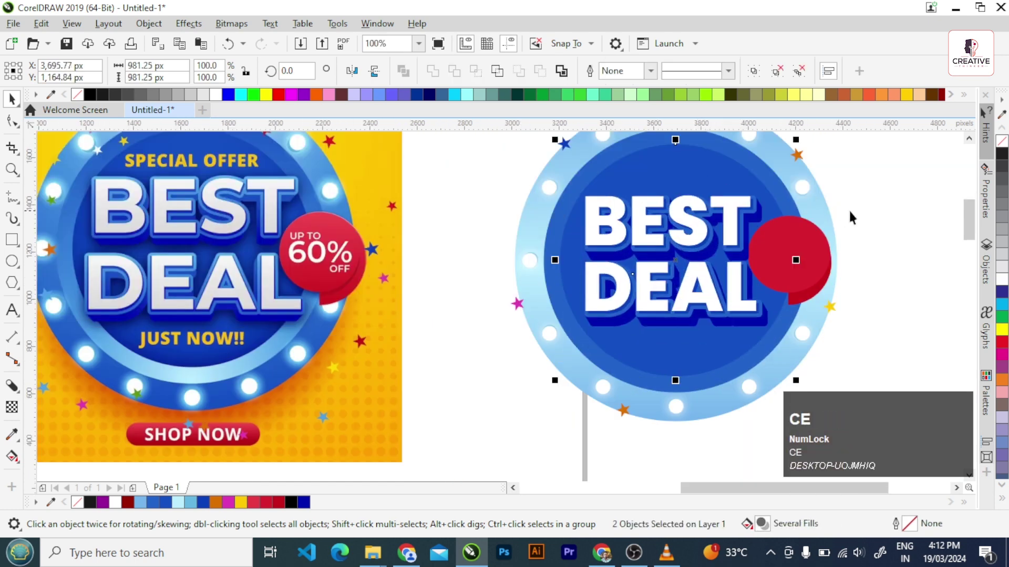
Step: Bring the red tag group to the front, above the lettering
{"action": "left_click", "coordinate": [852, 217]}
{"action": "scroll", "coordinate": [610, 258], "scroll_direction": "down", "scroll_amount": 1}
{"action": "scroll", "coordinate": [678, 247], "scroll_direction": "up", "scroll_amount": 1}
{"action": "left_click", "coordinate": [703, 255]}
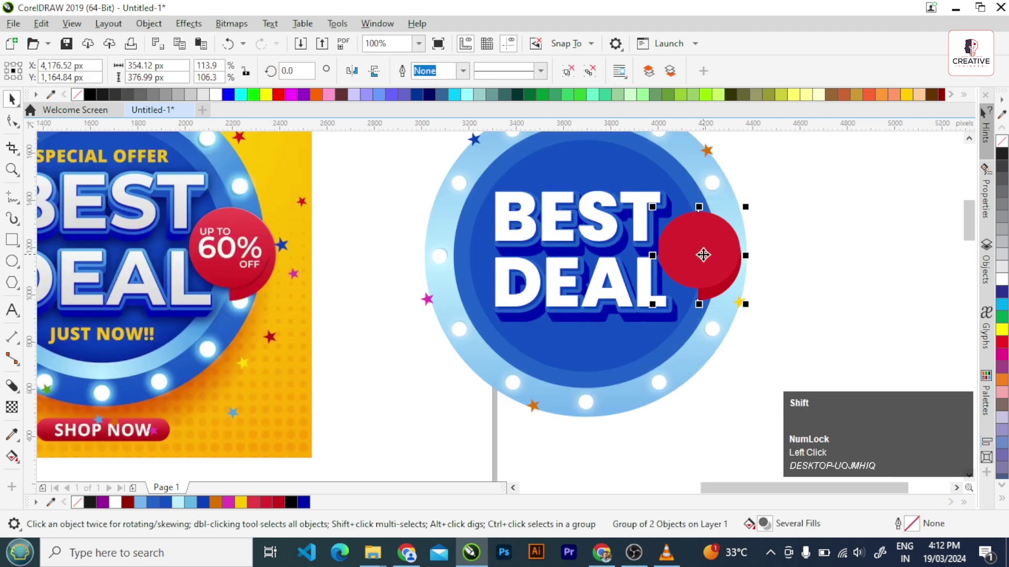
{"action": "key", "text": "shift+Page_Up"}
{"action": "scroll", "coordinate": [708, 268], "scroll_direction": "down", "scroll_amount": 1}
{"action": "left_click", "coordinate": [746, 265]}
{"action": "scroll", "coordinate": [683, 263], "scroll_direction": "up", "scroll_amount": 1}
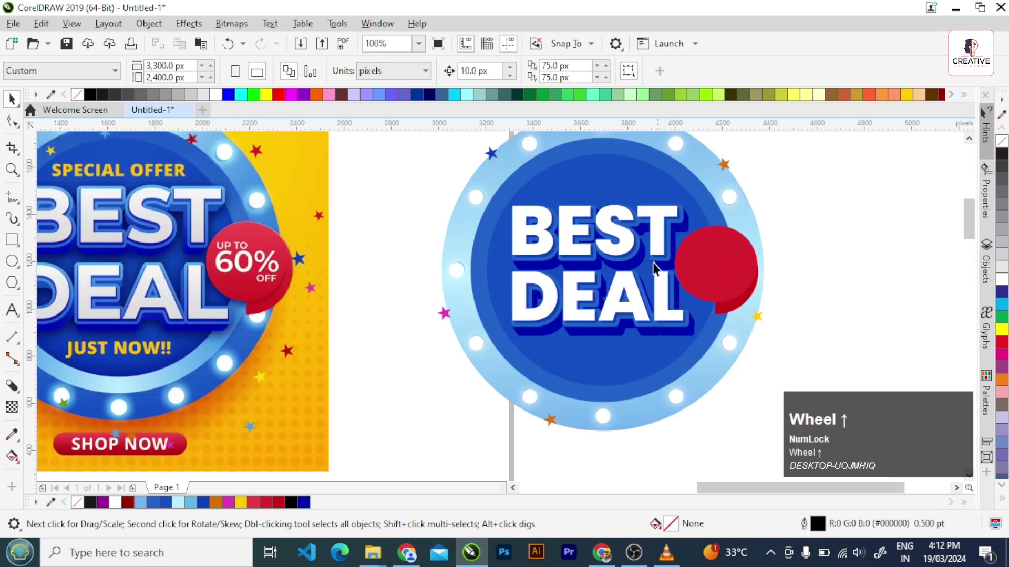
{"action": "scroll", "coordinate": [652, 262], "scroll_direction": "down", "scroll_amount": 1}
{"action": "left_click", "coordinate": [763, 258]}
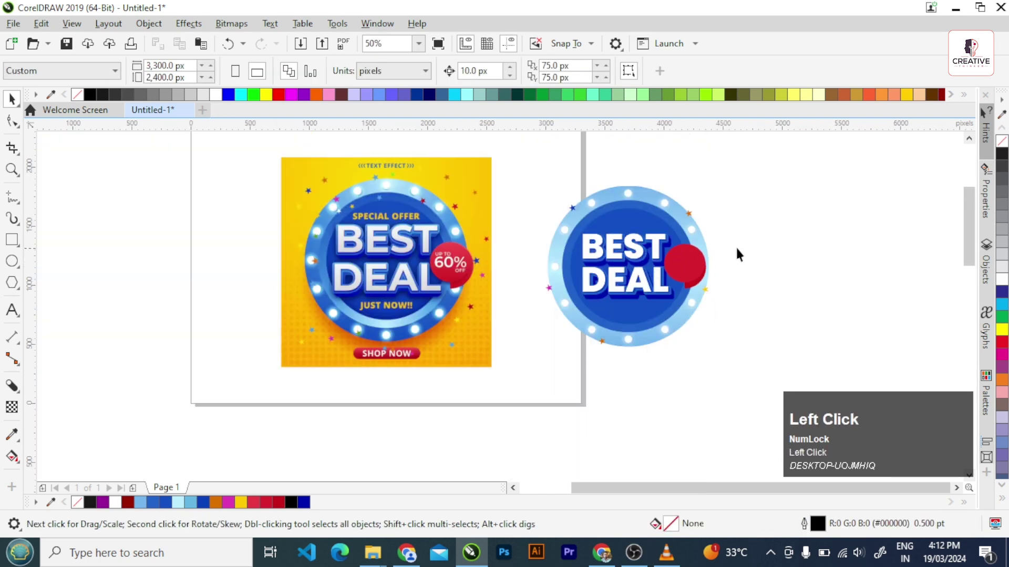
{"action": "scroll", "coordinate": [731, 247], "scroll_direction": "up", "scroll_amount": 1}
{"action": "scroll", "coordinate": [694, 241], "scroll_direction": "down", "scroll_amount": 1}
{"action": "scroll", "coordinate": [578, 246], "scroll_direction": "up", "scroll_amount": 1}
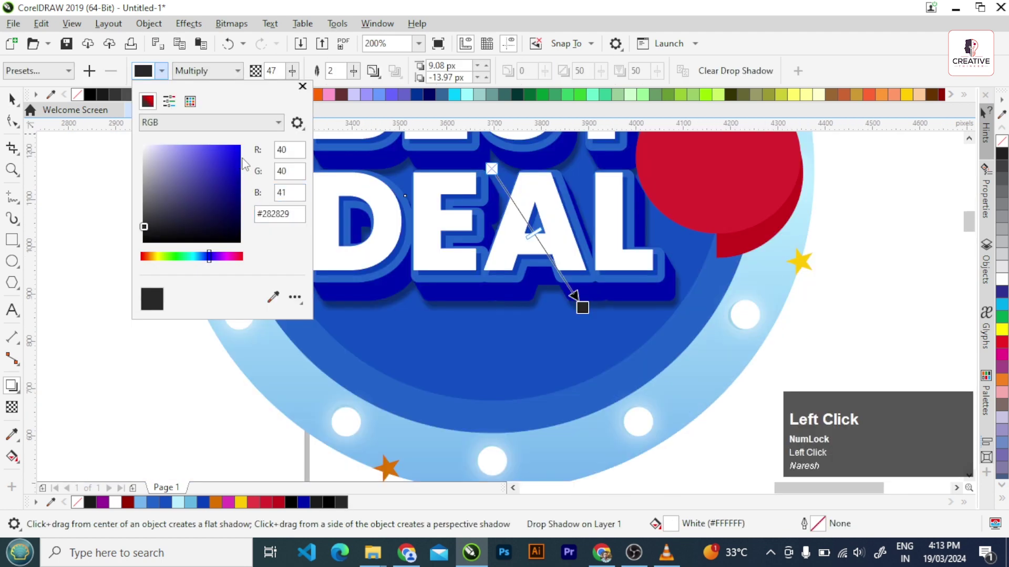
Step: Make the BEST DEAL drop shadow dark navy (0,0,120) at 40 opacity, then return to the Pick tool
{"action": "left_click_drag", "start_coordinate": [245, 167], "coordinate": [240, 197]}
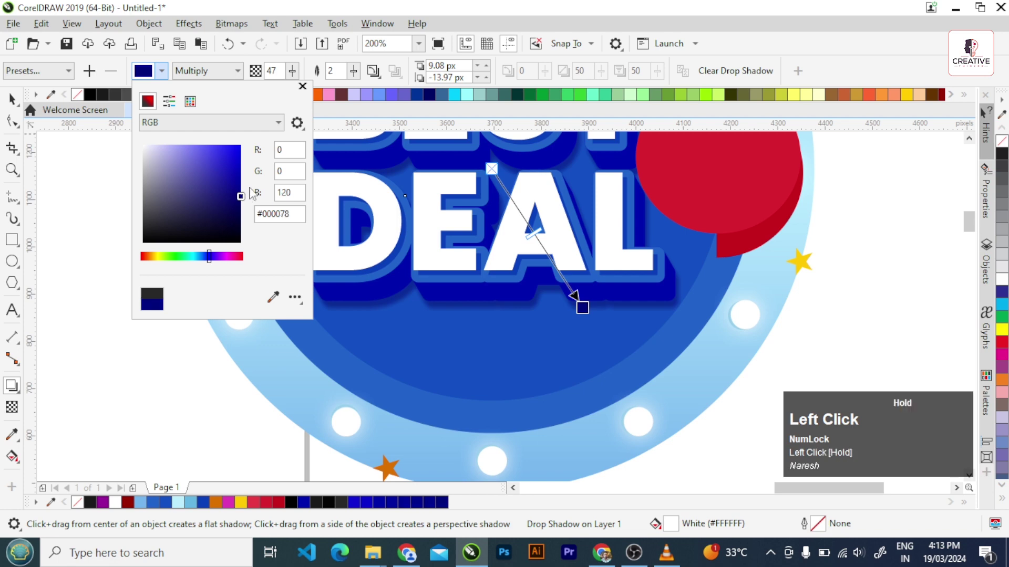
{"action": "left_click", "coordinate": [302, 86]}
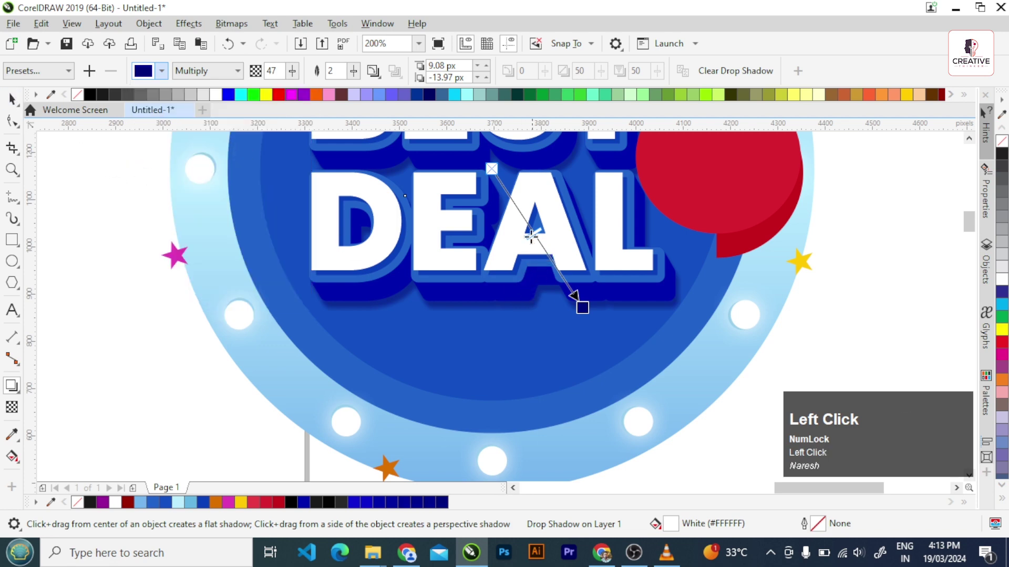
{"action": "left_click", "coordinate": [526, 224]}
{"action": "left_click", "coordinate": [12, 102]}
{"action": "scroll", "coordinate": [617, 387], "scroll_direction": "down", "scroll_amount": 3}
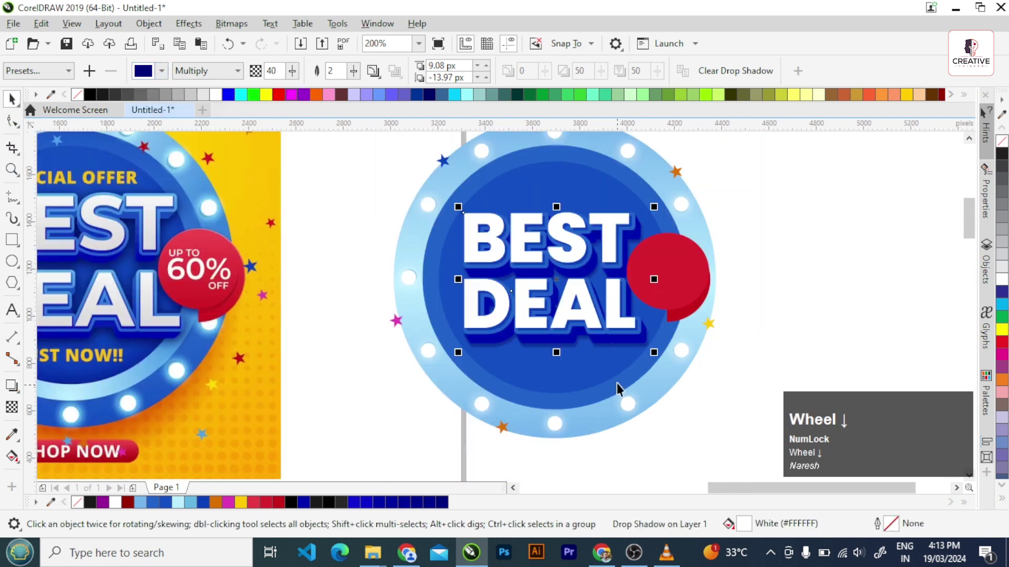
{"action": "left_click", "coordinate": [761, 316]}
{"action": "scroll", "coordinate": [692, 218], "scroll_direction": "down", "scroll_amount": 2}
{"action": "scroll", "coordinate": [660, 254], "scroll_direction": "up", "scroll_amount": 1}
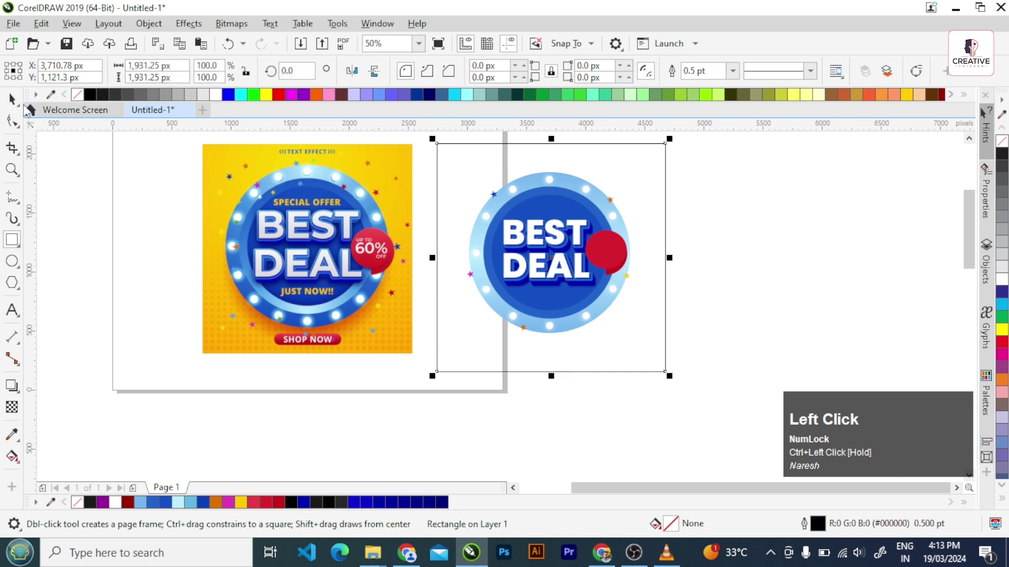
Step: Draw a square around the badge, fill it with the poster's sampled yellow, and remove its outline
{"action": "left_click", "coordinate": [11, 98]}
{"action": "left_click", "coordinate": [11, 435]}
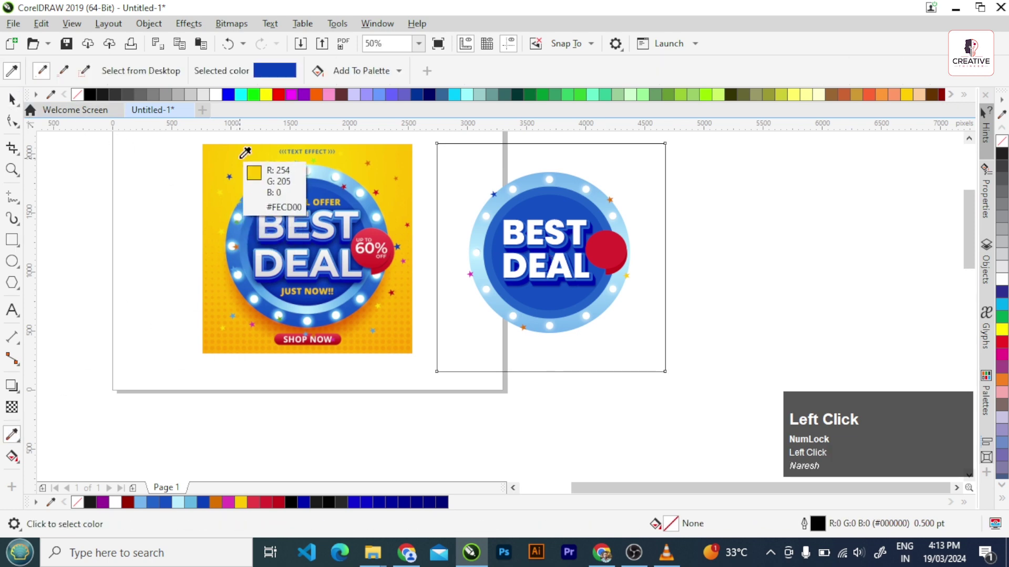
{"action": "left_click", "coordinate": [243, 153]}
{"action": "left_click", "coordinate": [495, 163]}
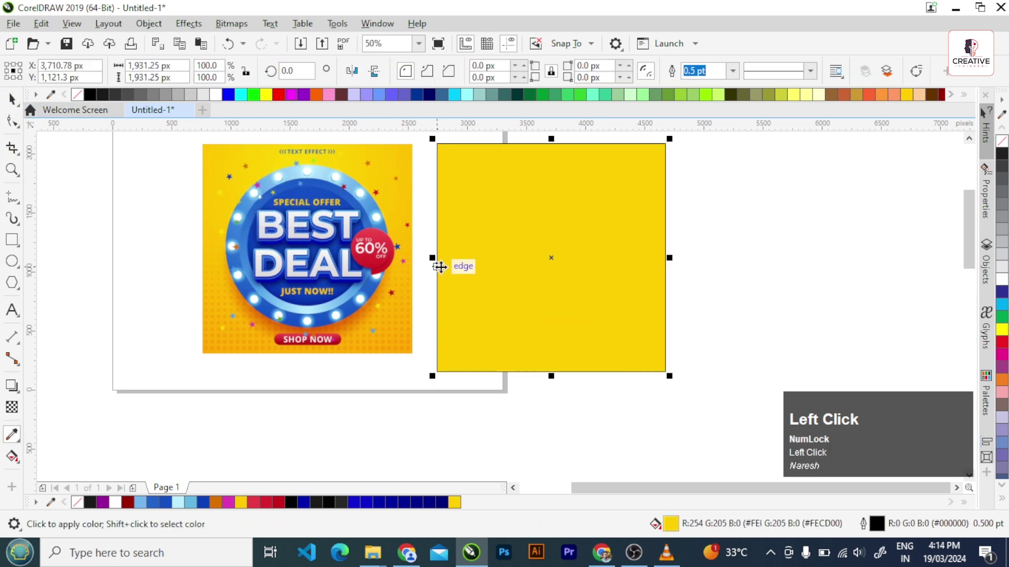
{"action": "right_click", "coordinate": [77, 95]}
Step: Send the yellow square to the back and centre the badge horizontally on it
{"action": "left_click", "coordinate": [725, 266]}
{"action": "left_click", "coordinate": [518, 269]}
{"action": "key", "text": "shift+Page_Down"}
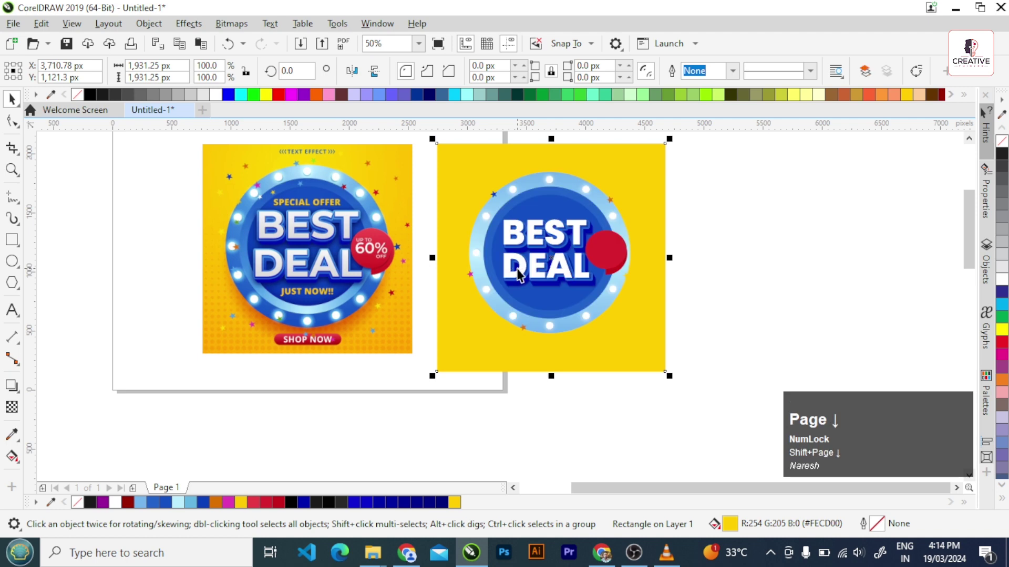
{"action": "left_click", "coordinate": [642, 321]}
{"action": "left_click", "coordinate": [617, 358], "text": "shift"}
{"action": "key", "text": "c"}
{"action": "left_click", "coordinate": [710, 310]}
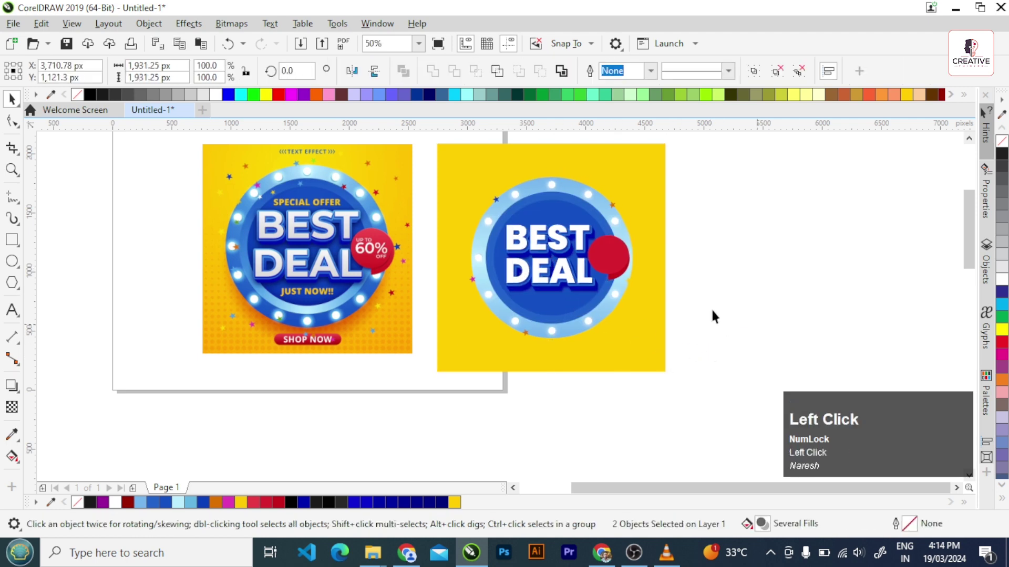
{"action": "left_click", "coordinate": [584, 318]}
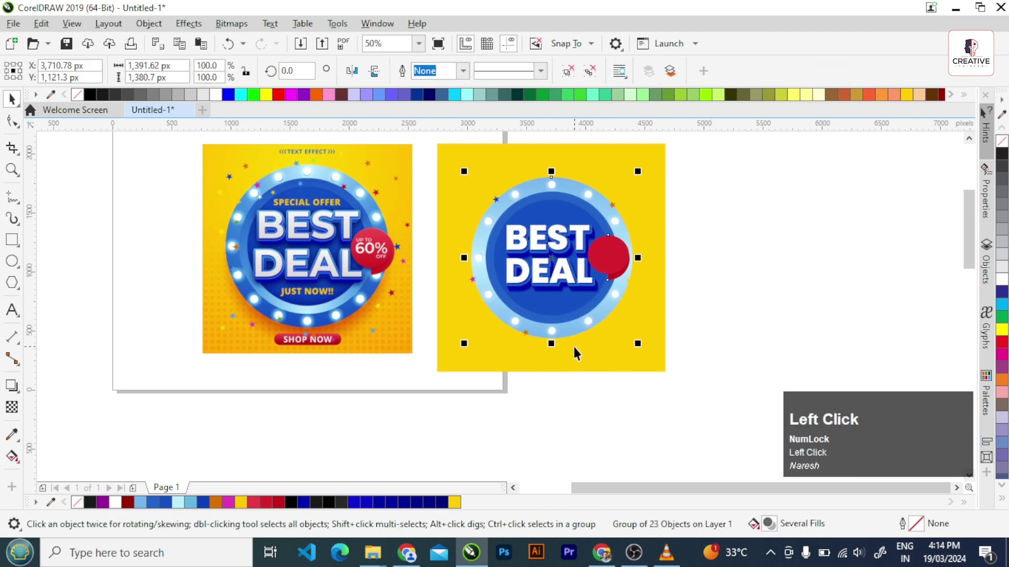
Step: Drag a drop shadow from the badge, nudge it further down and lower its opacity to 11
{"action": "left_click", "coordinate": [12, 386]}
{"action": "left_click", "coordinate": [39, 71]}
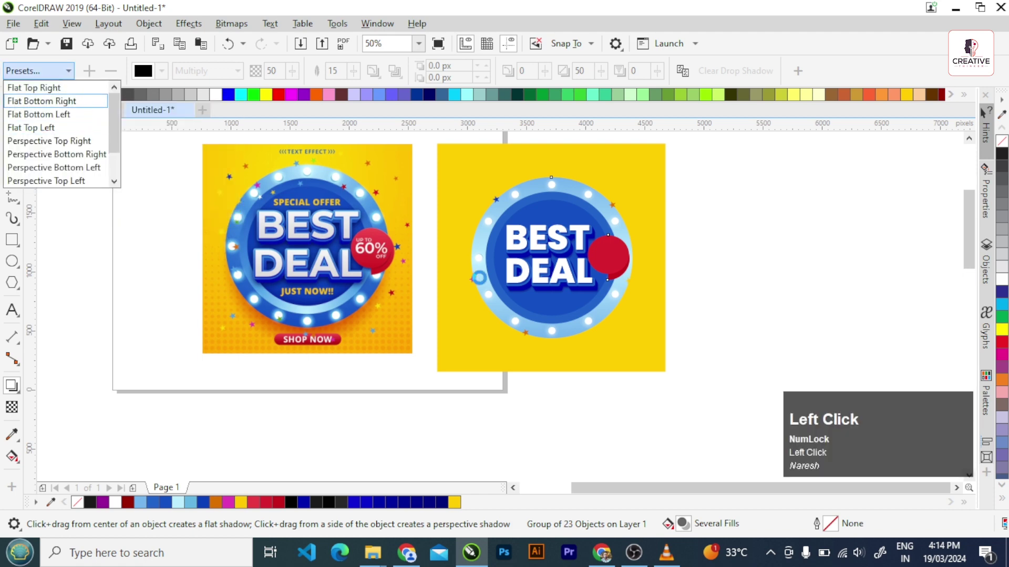
{"action": "left_click_drag", "start_coordinate": [551, 258], "coordinate": [658, 356]}
{"action": "scroll", "coordinate": [540, 349], "scroll_direction": "down", "scroll_amount": 2}
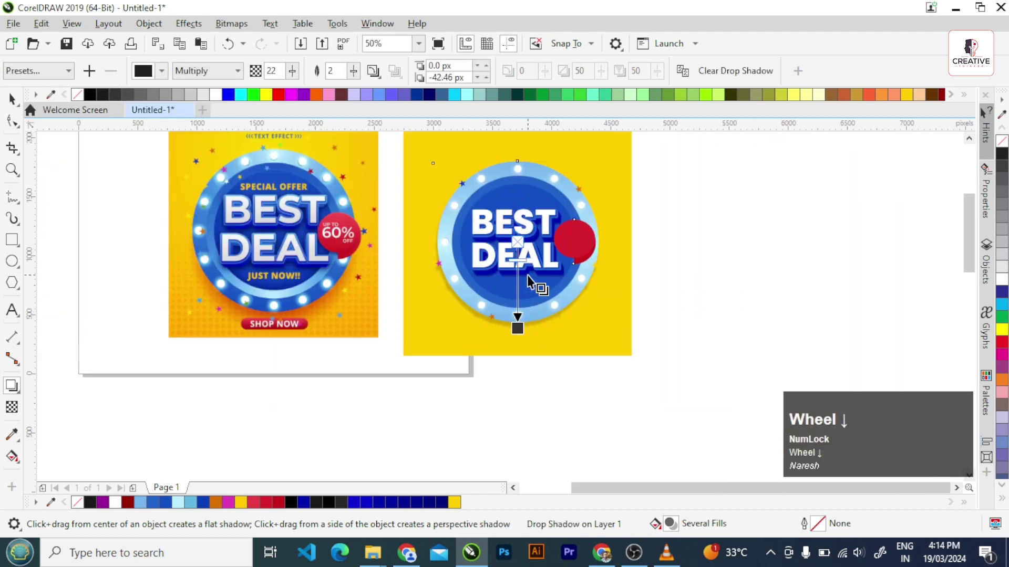
{"action": "left_click", "coordinate": [520, 264]}
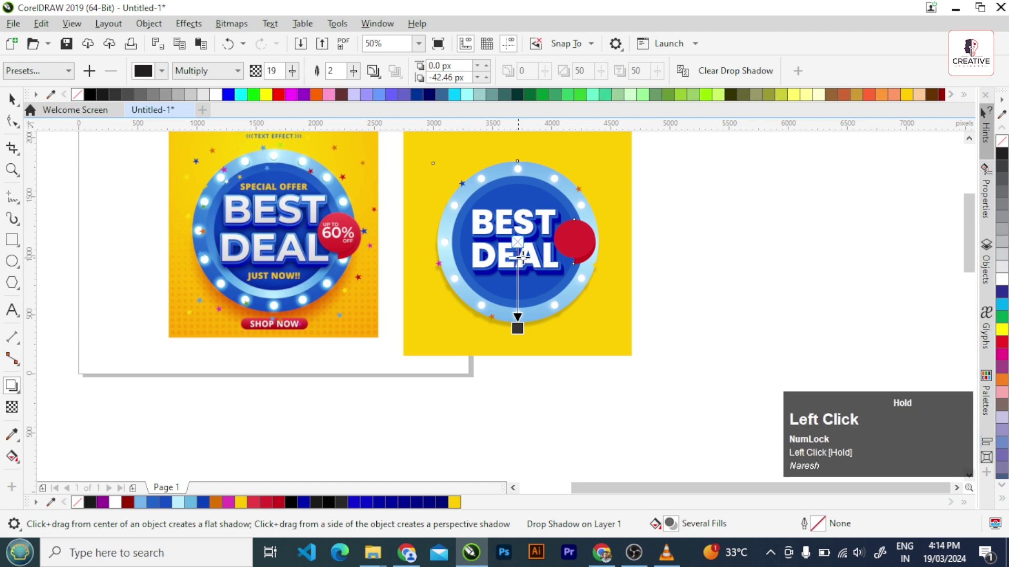
{"action": "left_click_drag", "start_coordinate": [518, 328], "coordinate": [518, 331]}
{"action": "scroll", "coordinate": [517, 321], "scroll_direction": "up", "scroll_amount": 1}
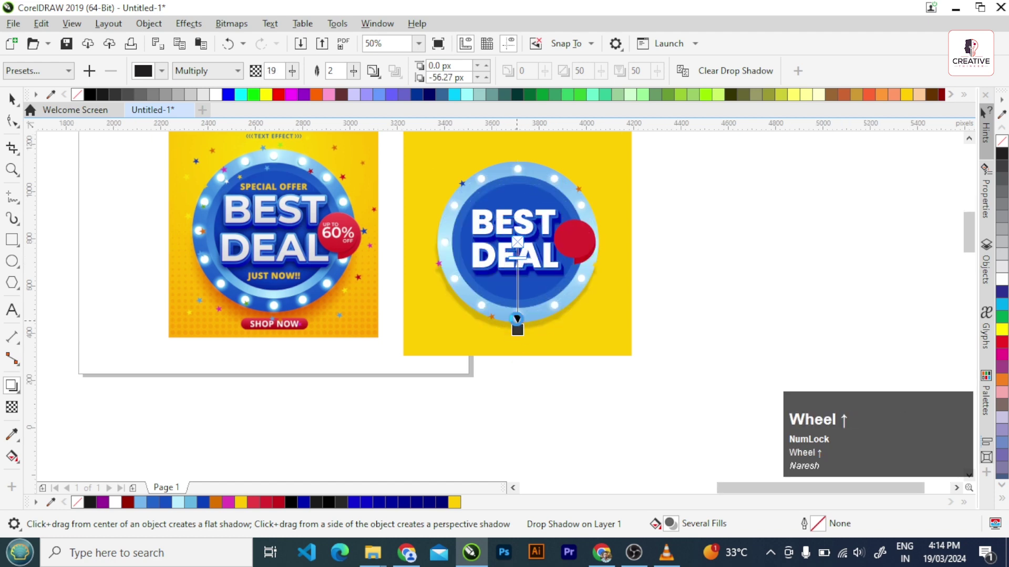
{"action": "left_click_drag", "start_coordinate": [518, 196], "coordinate": [520, 184]}
{"action": "scroll", "coordinate": [539, 289], "scroll_direction": "down", "scroll_amount": 1}
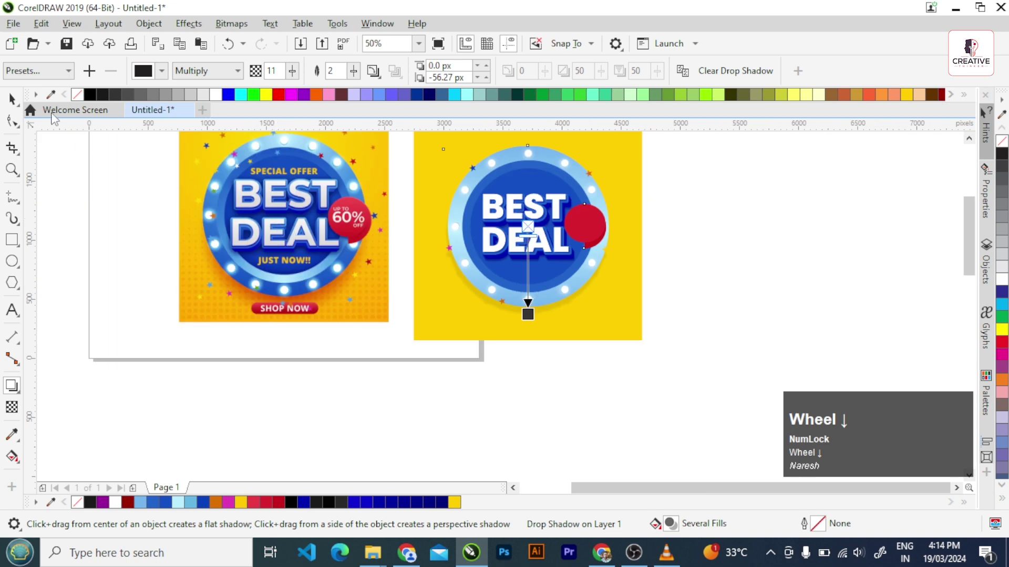
Step: Return to the Pick tool and check the badge and yellow square selection
{"action": "left_click", "coordinate": [13, 100]}
{"action": "left_click", "coordinate": [597, 332], "text": "shift"}
{"action": "left_click", "coordinate": [682, 291]}
{"action": "scroll", "coordinate": [631, 288], "scroll_direction": "down", "scroll_amount": 1}
{"action": "scroll", "coordinate": [529, 250], "scroll_direction": "up", "scroll_amount": 1}
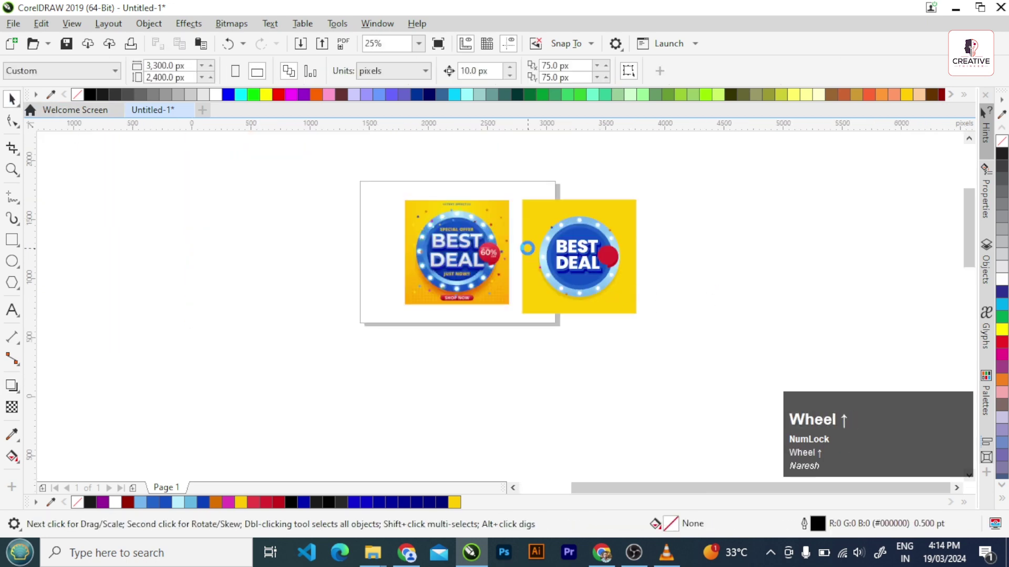
{"action": "left_click", "coordinate": [800, 254]}
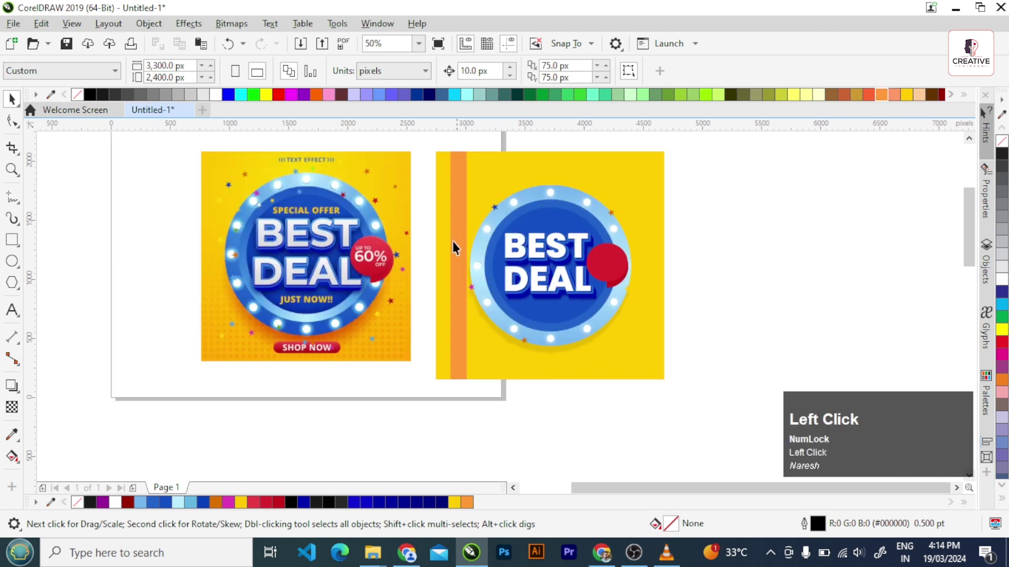
Step: Draw a narrow strip along the square's left edge and fill it yellow
{"action": "left_click", "coordinate": [462, 277]}
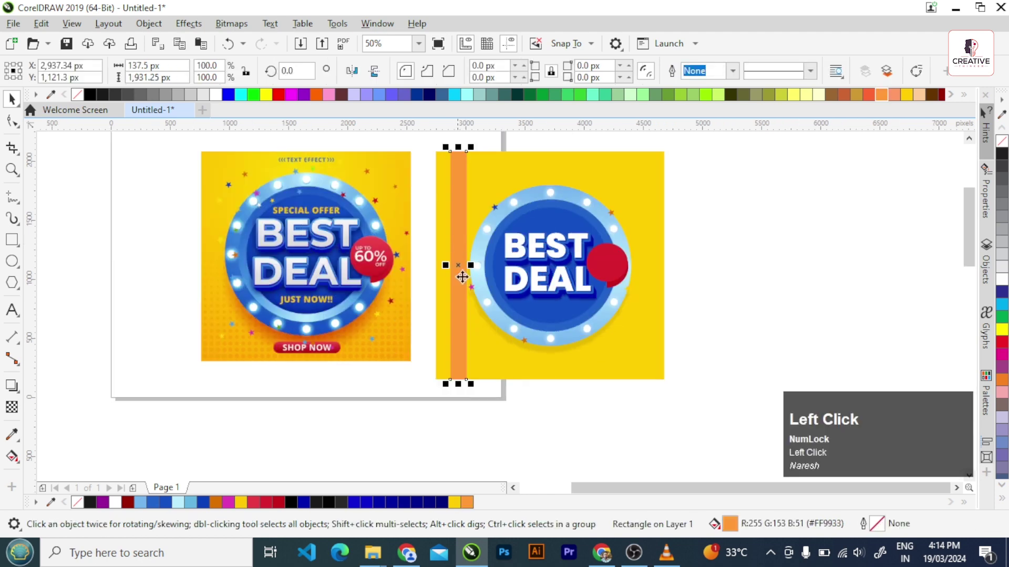
{"action": "left_click", "coordinate": [455, 503]}
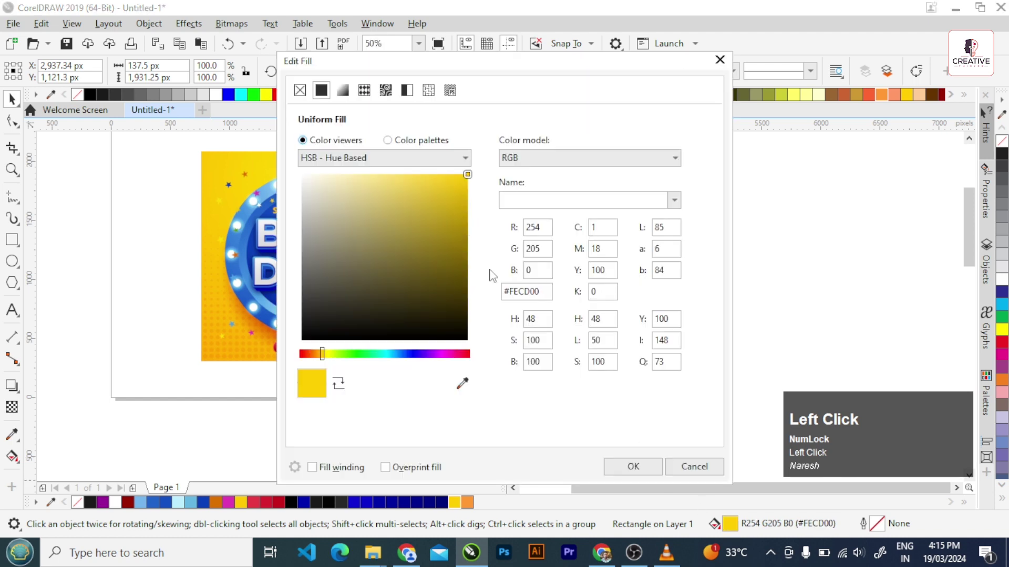
{"action": "left_click", "coordinate": [694, 467]}
Step: Give the strip 50 Uniform transparency in Multiply mode, then drag a copy rightward
{"action": "left_click", "coordinate": [12, 407]}
{"action": "left_click", "coordinate": [189, 70]}
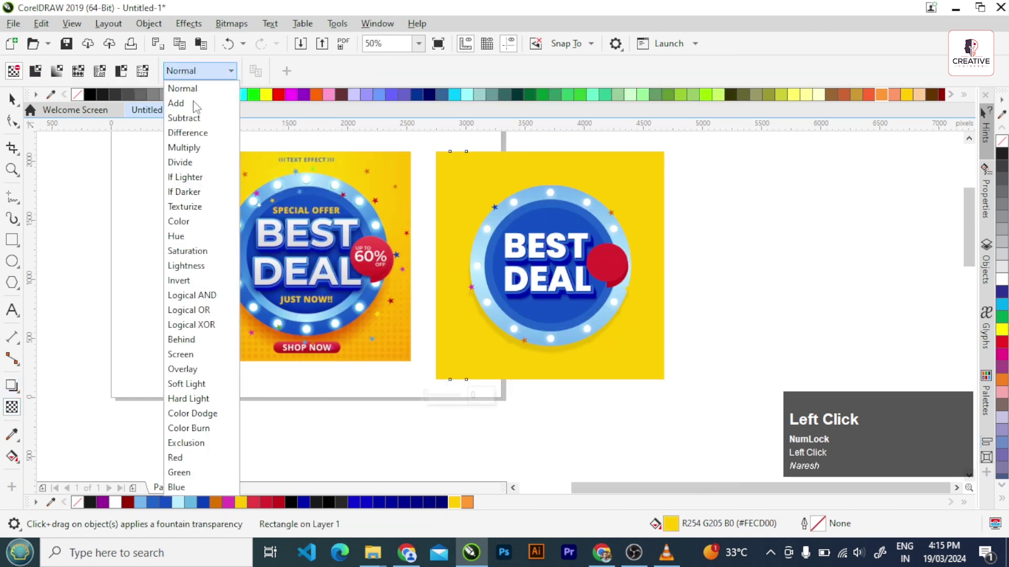
{"action": "left_click", "coordinate": [192, 148]}
{"action": "left_click", "coordinate": [35, 72]}
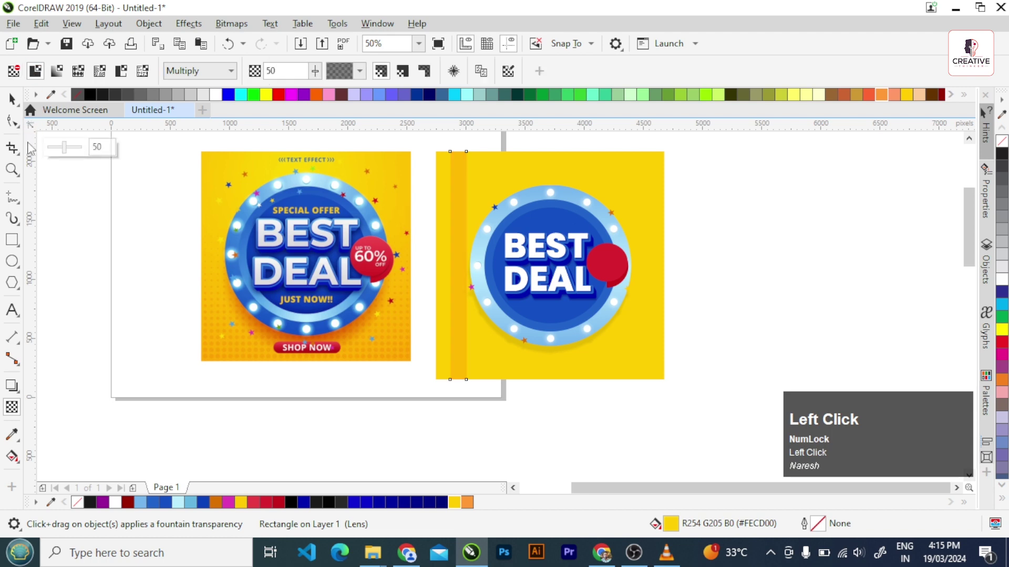
{"action": "left_click", "coordinate": [12, 99]}
{"action": "scroll", "coordinate": [456, 254], "scroll_direction": "up", "scroll_amount": 2}
{"action": "left_click_drag", "start_coordinate": [451, 245], "coordinate": [490, 254]}
Step: Drop a copy of the strip and repeat it with Ctrl+R across the square
{"action": "right_click", "coordinate": [491, 247], "text": "shift"}
{"action": "key", "text": "ctrl+r"}
{"action": "key", "text": "ctrl+r"}
{"action": "key", "text": "ctrl+r"}
{"action": "key", "text": "ctrl+r"}
{"action": "key", "text": "ctrl+r"}
{"action": "key", "text": "ctrl+r"}
{"action": "key", "text": "ctrl+r"}
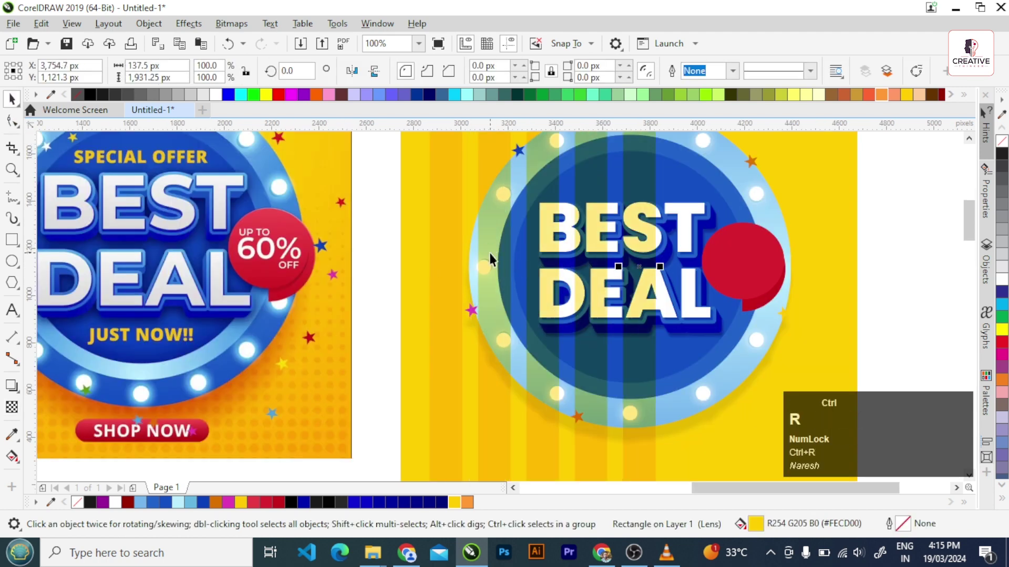
{"action": "scroll", "coordinate": [496, 257], "scroll_direction": "down", "scroll_amount": 2}
{"action": "left_click", "coordinate": [649, 289]}
{"action": "scroll", "coordinate": [563, 293], "scroll_direction": "down", "scroll_amount": 1}
{"action": "left_click", "coordinate": [617, 244]}
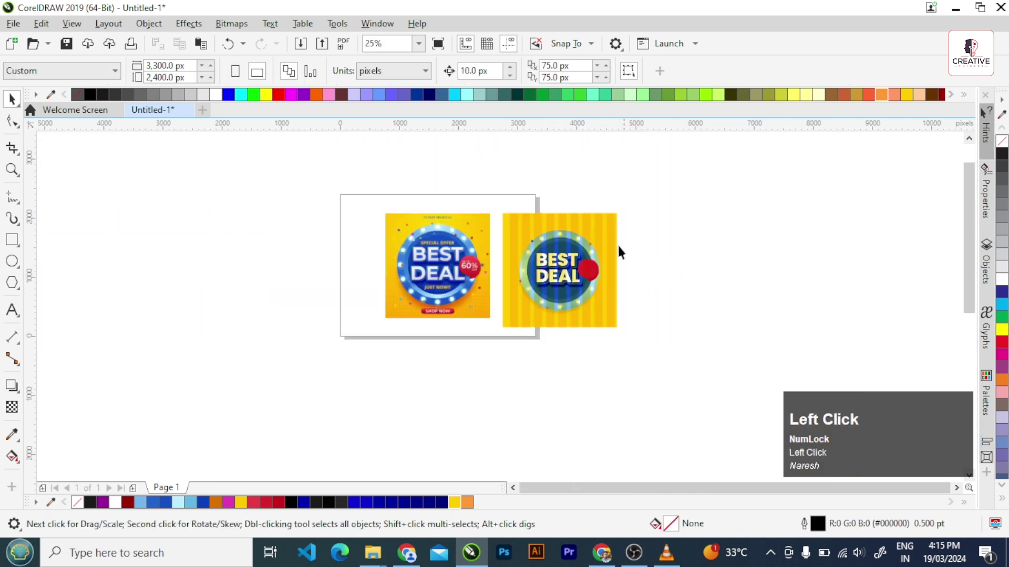
{"action": "scroll", "coordinate": [617, 244], "scroll_direction": "up", "scroll_amount": 1}
Step: Marquee-select the nine stripes without the yellow square and group them
{"action": "left_click_drag", "start_coordinate": [378, 169], "coordinate": [692, 230]}
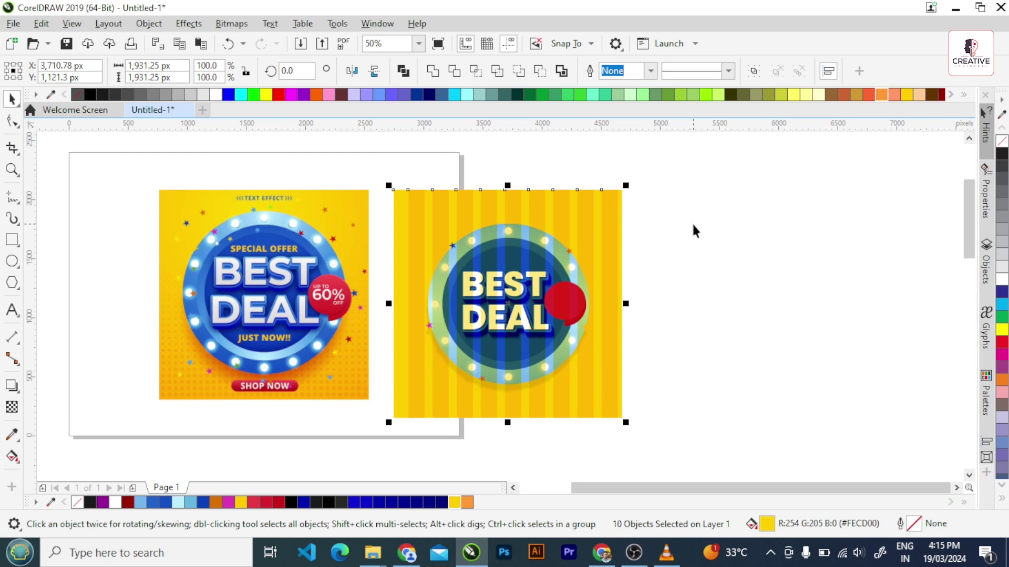
{"action": "scroll", "coordinate": [398, 219], "scroll_direction": "up", "scroll_amount": 1}
{"action": "left_click", "coordinate": [405, 224], "text": "shift"}
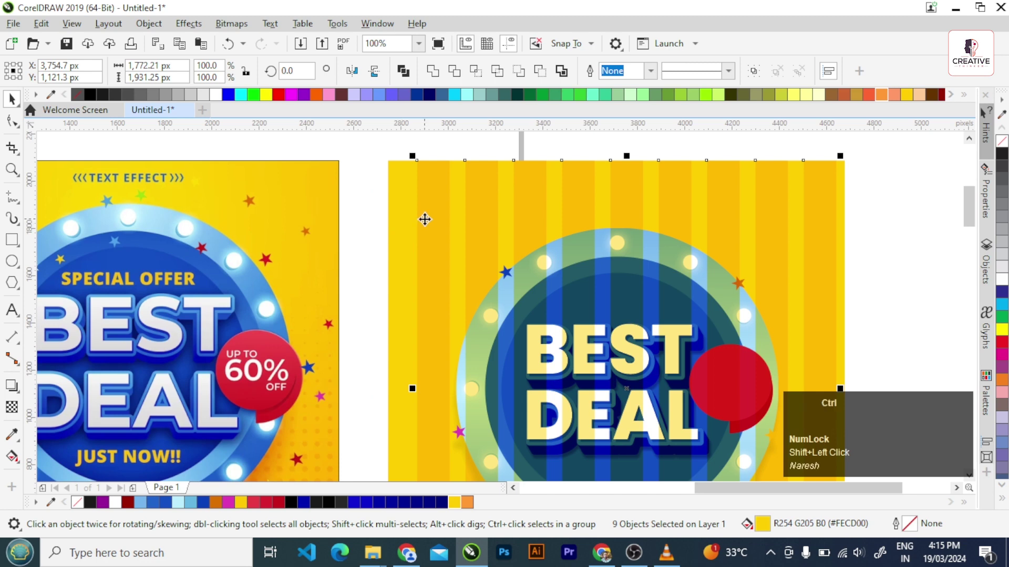
{"action": "key", "text": "ctrl+g"}
{"action": "left_click", "coordinate": [400, 259], "text": "shift"}
{"action": "scroll", "coordinate": [383, 255], "scroll_direction": "down", "scroll_amount": 1}
{"action": "left_click", "coordinate": [675, 294]}
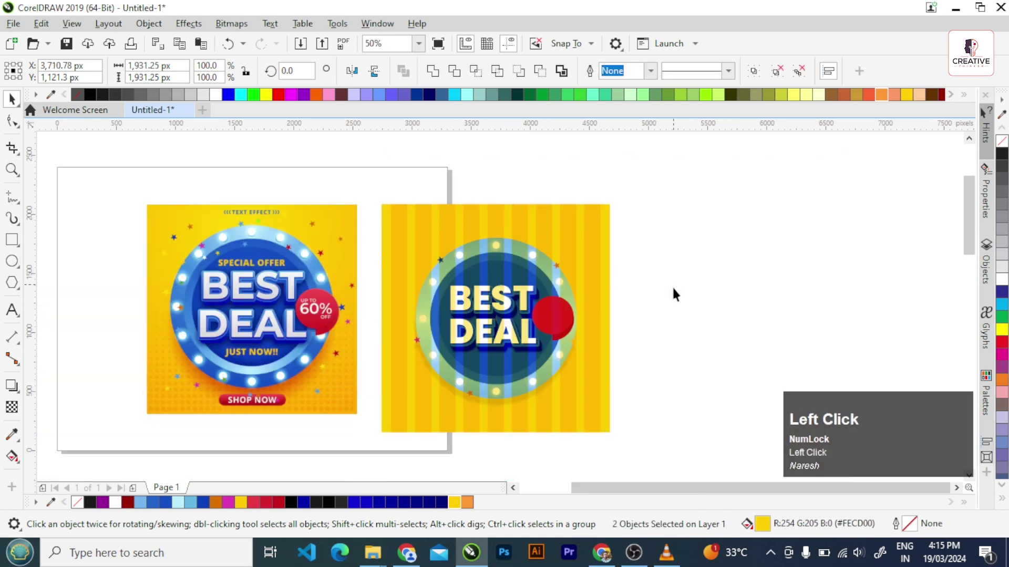
Step: Bring the badge in front of the stripes, group it and centre it on the background
{"action": "left_click_drag", "start_coordinate": [374, 412], "coordinate": [373, 410]}
{"action": "key", "text": "shift+Page_Up"}
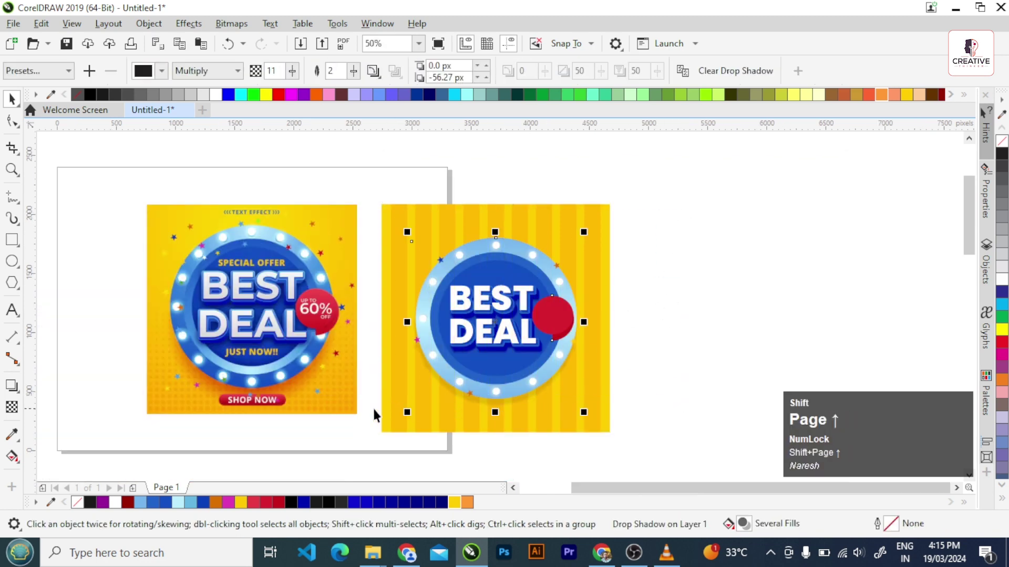
{"action": "key", "text": "ctrl+g"}
{"action": "left_click", "coordinate": [601, 379], "text": "shift"}
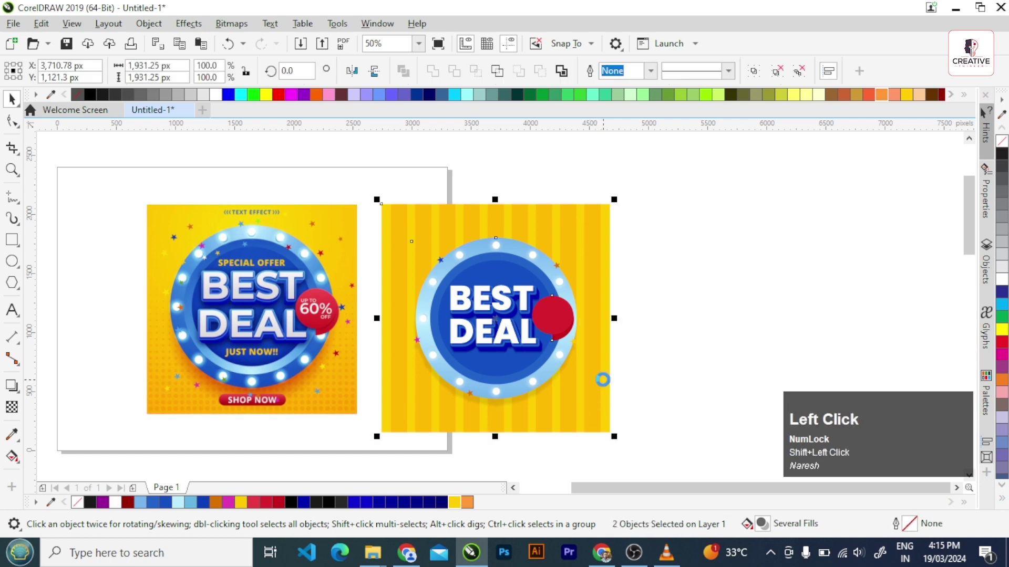
{"action": "key", "text": "c"}
{"action": "key", "text": "e"}
{"action": "left_click", "coordinate": [683, 356]}
Step: Reselect the artwork and drag a fountain fill across the badge
{"action": "left_click", "coordinate": [534, 344]}
{"action": "scroll", "coordinate": [535, 344], "scroll_direction": "up", "scroll_amount": 2}
{"action": "scroll", "coordinate": [545, 376], "scroll_direction": "down", "scroll_amount": 2}
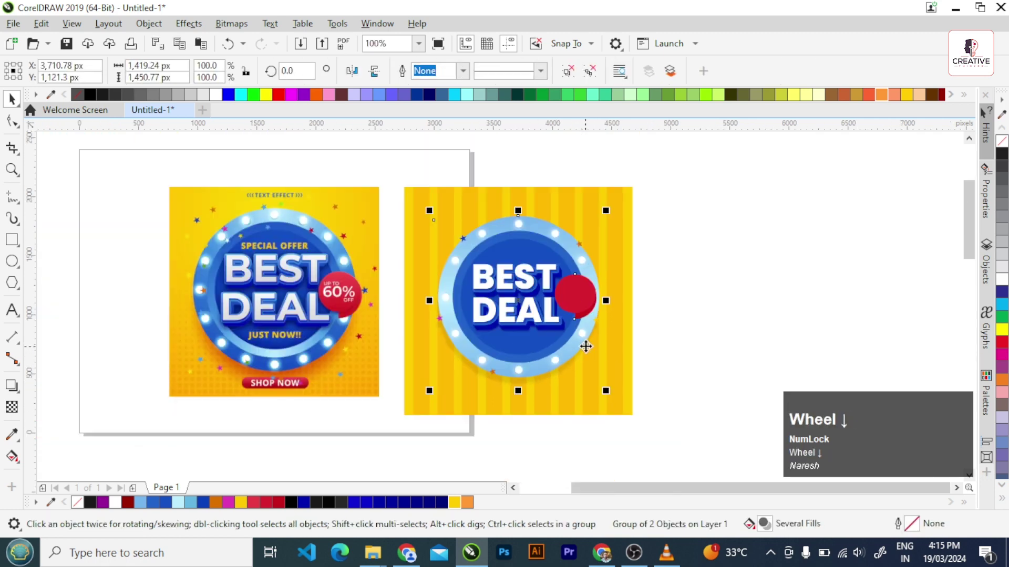
{"action": "left_click", "coordinate": [709, 351]}
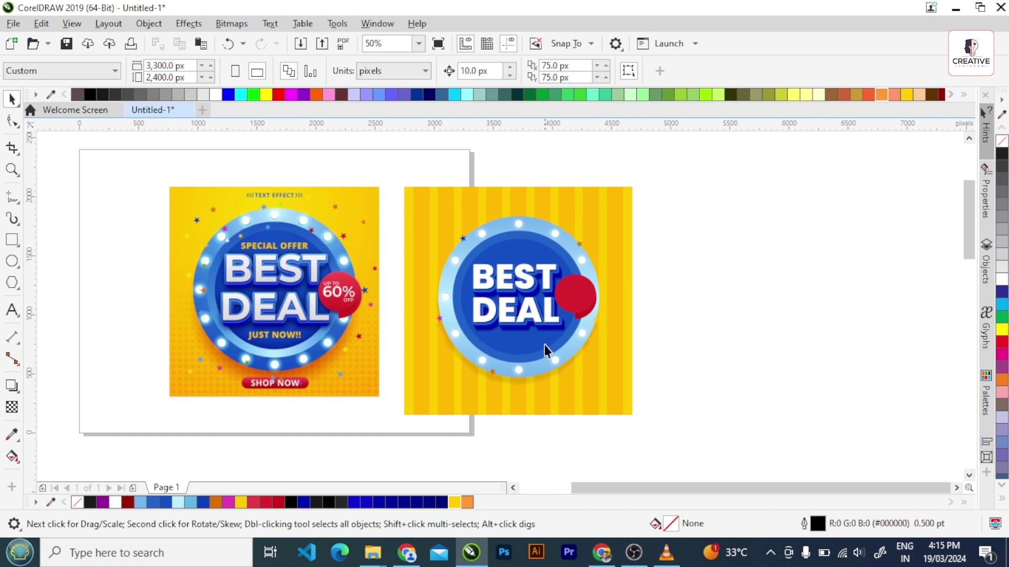
{"action": "scroll", "coordinate": [554, 361], "scroll_direction": "up", "scroll_amount": 2}
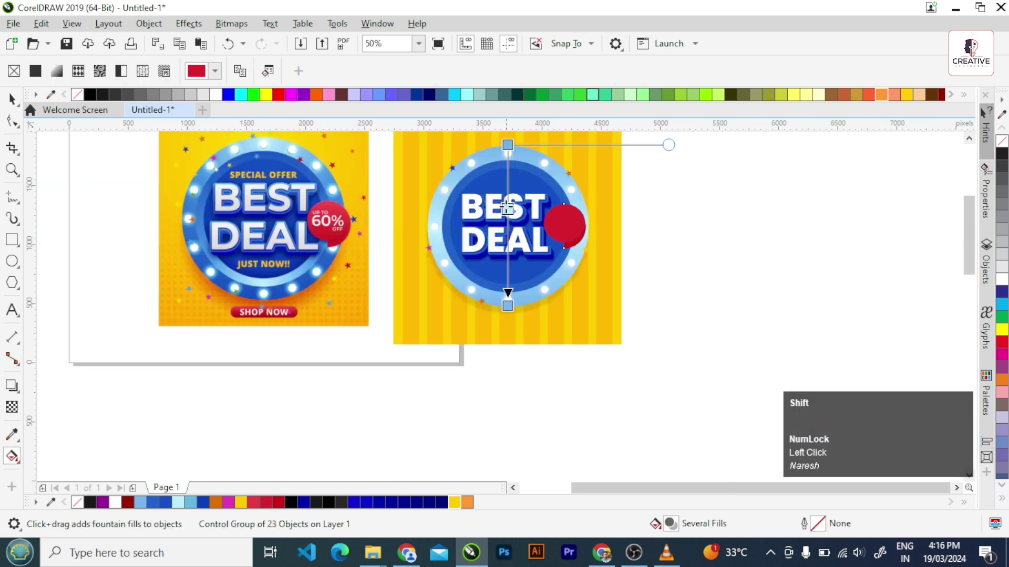
{"action": "left_click_drag", "start_coordinate": [508, 210], "coordinate": [510, 184]}
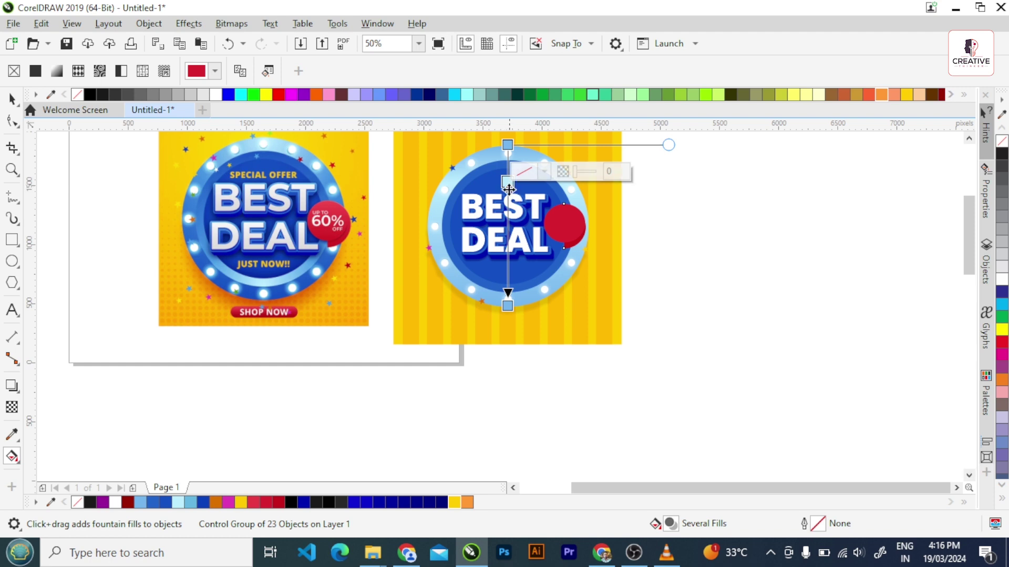
Step: Add a gradient node, move it lower and make it blue
{"action": "left_click", "coordinate": [507, 216]}
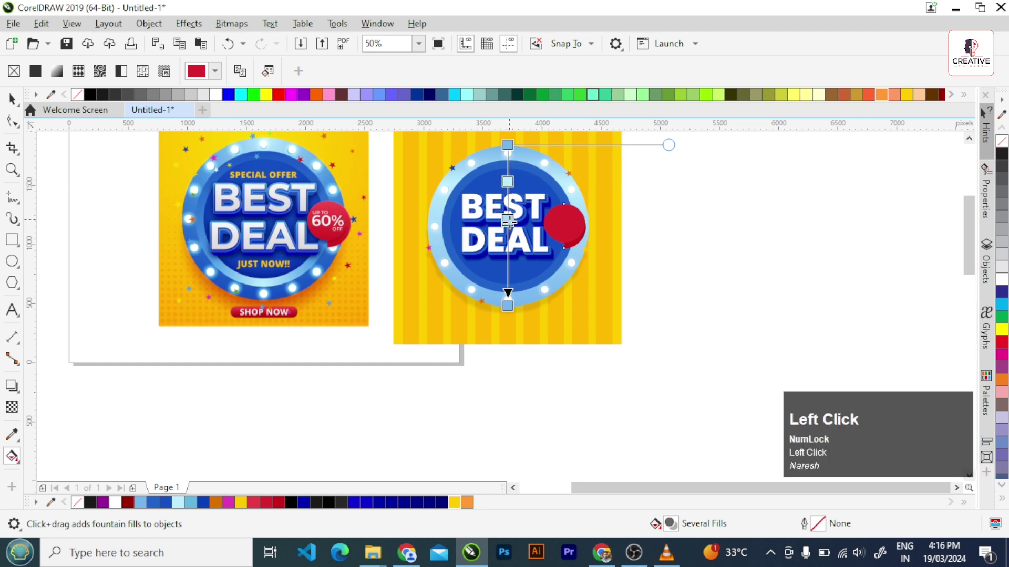
{"action": "left_click_drag", "start_coordinate": [508, 217], "coordinate": [508, 229]}
{"action": "left_click_drag", "start_coordinate": [162, 505], "coordinate": [493, 283]}
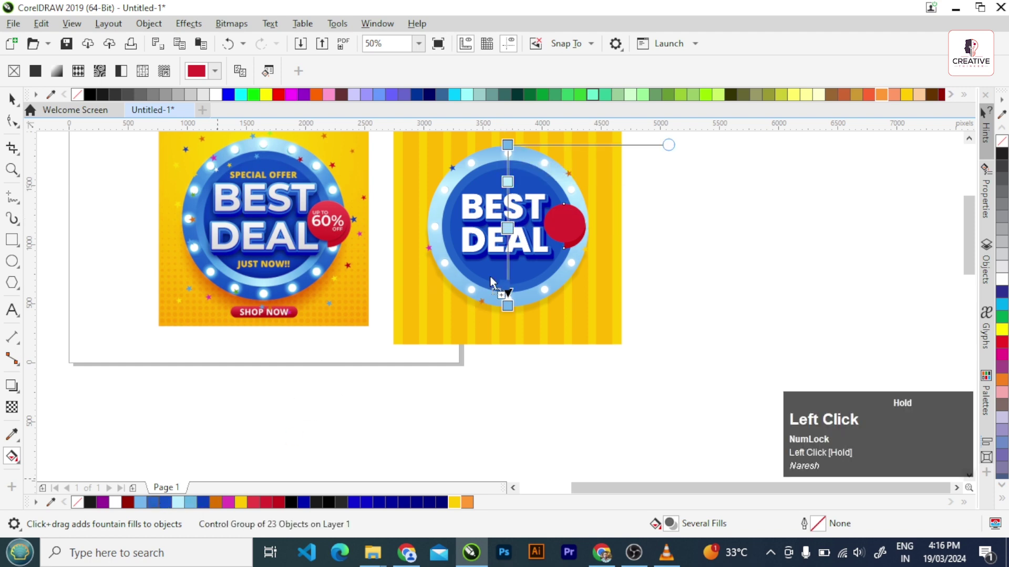
{"action": "left_click_drag", "start_coordinate": [510, 235], "coordinate": [509, 235]}
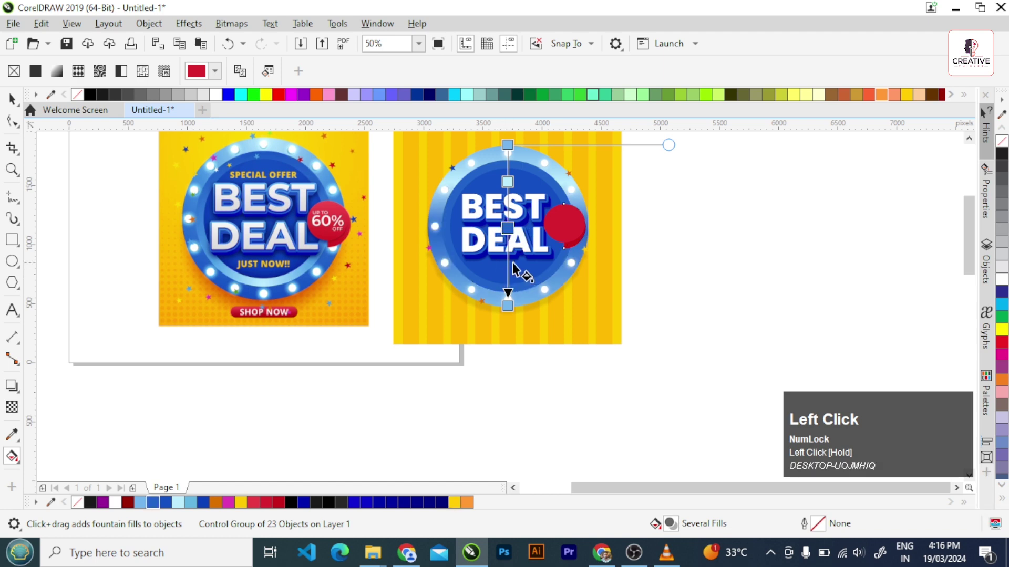
Step: Set the ring gradient's bottom stop to blue and extend it straight downward
{"action": "left_click", "coordinate": [509, 257]}
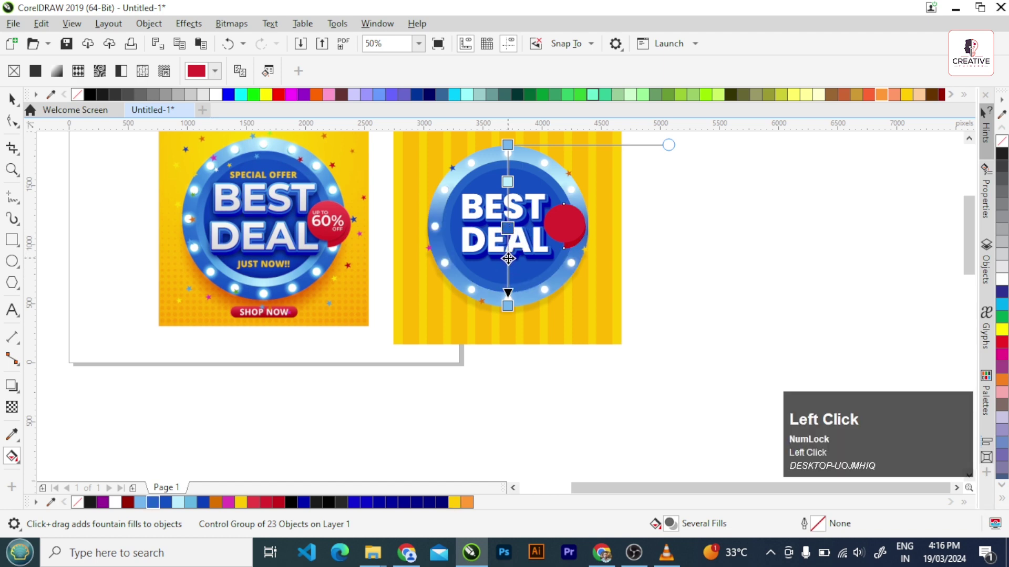
{"action": "left_click", "coordinate": [270, 421]}
{"action": "left_click", "coordinate": [507, 289]}
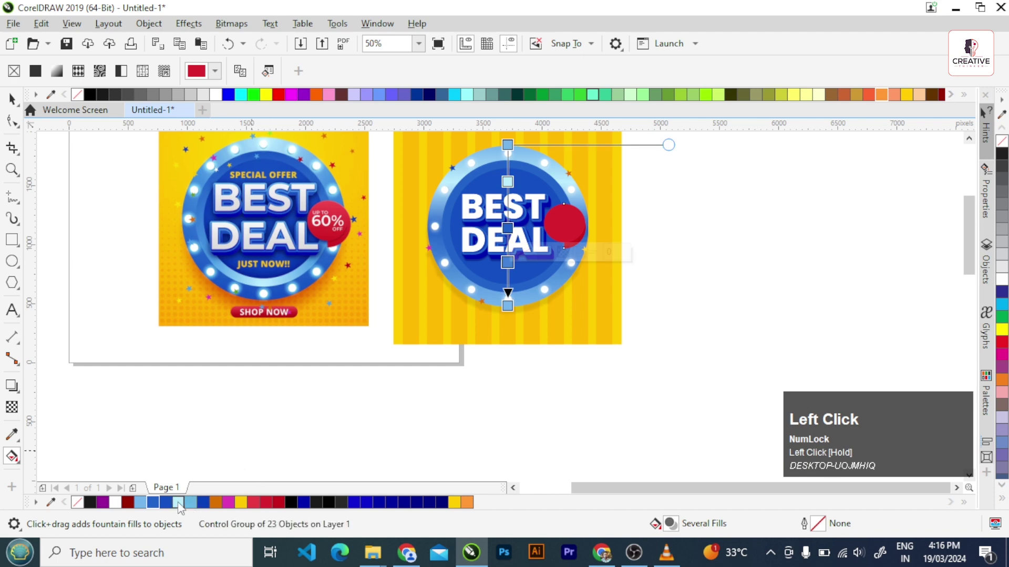
{"action": "left_click", "coordinate": [508, 264]}
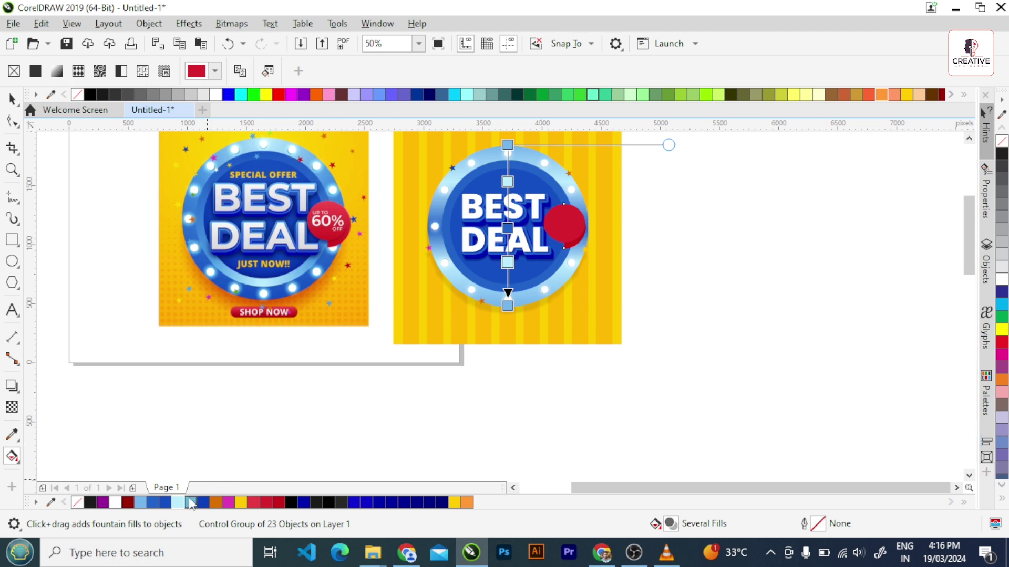
{"action": "left_click_drag", "start_coordinate": [160, 503], "coordinate": [509, 309]}
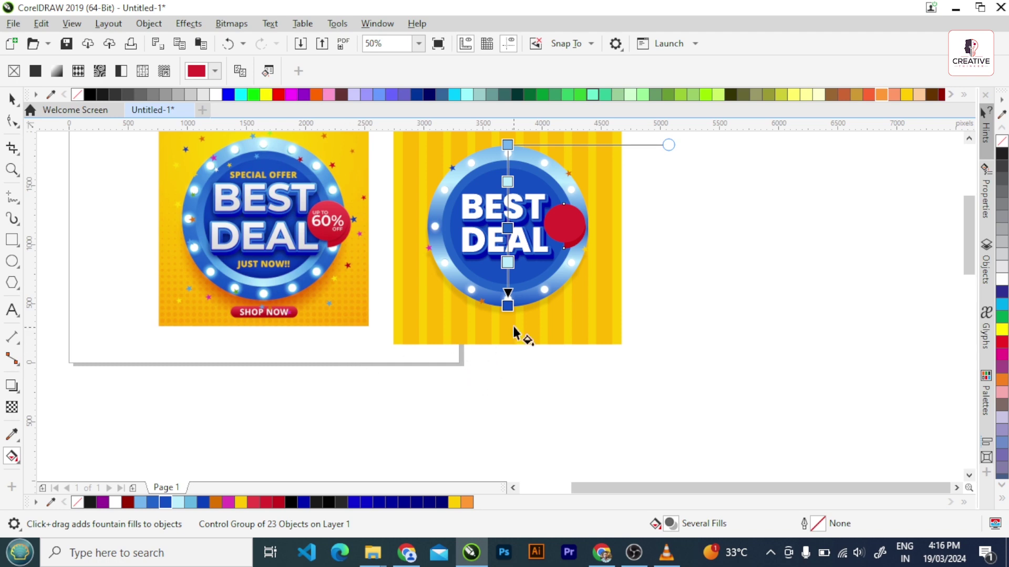
{"action": "scroll", "coordinate": [508, 306], "scroll_direction": "up", "scroll_amount": 2}
{"action": "left_click_drag", "start_coordinate": [508, 307], "coordinate": [500, 345], "text": "shift"}
{"action": "scroll", "coordinate": [500, 344], "scroll_direction": "down", "scroll_amount": 2}
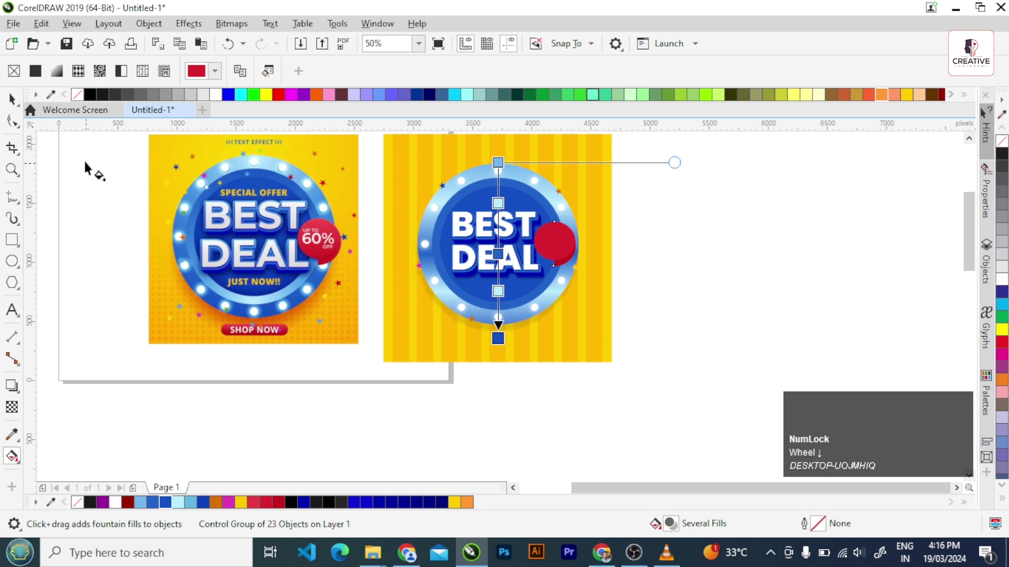
{"action": "left_click", "coordinate": [11, 99]}
Step: Group the badge artwork and centre it on the striped background with C and E
{"action": "left_click", "coordinate": [633, 211]}
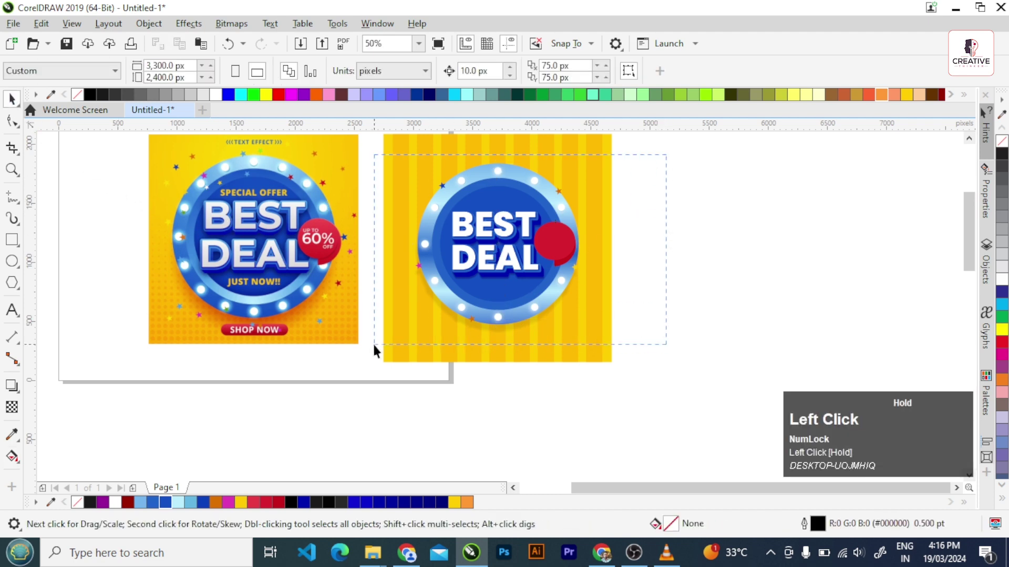
{"action": "left_click_drag", "start_coordinate": [374, 345], "coordinate": [373, 345]}
{"action": "key", "text": "ctrl+g"}
{"action": "left_click", "coordinate": [600, 330], "text": "shift"}
{"action": "key", "text": "c"}
{"action": "key", "text": "e"}
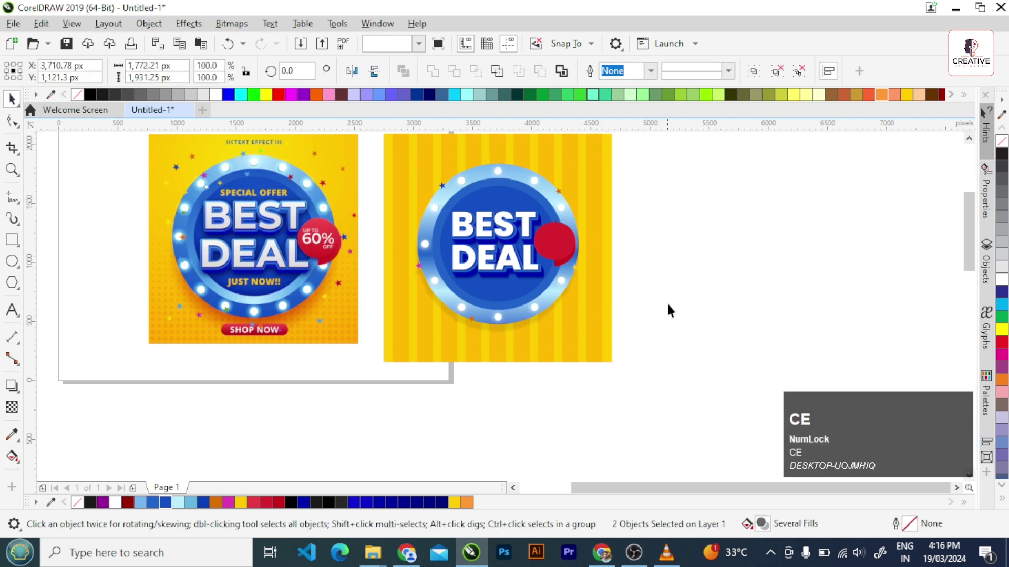
{"action": "left_click", "coordinate": [666, 301]}
Step: Enlarge the badge group, recheck its alignment, then select the striped background
{"action": "scroll", "coordinate": [574, 294], "scroll_direction": "up", "scroll_amount": 1}
{"action": "left_click", "coordinate": [621, 360]}
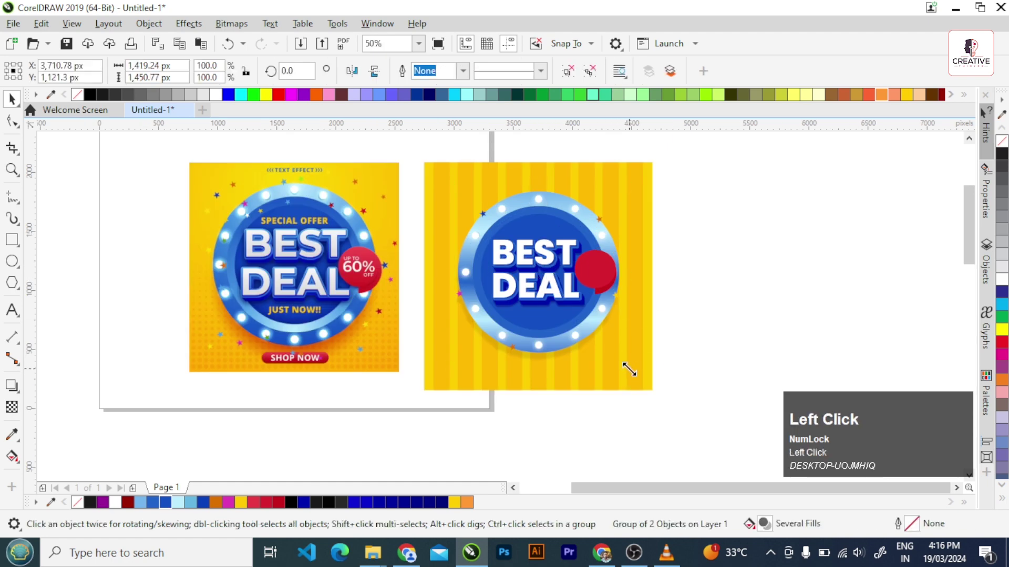
{"action": "left_click_drag", "start_coordinate": [629, 369], "coordinate": [633, 375]}
{"action": "left_click", "coordinate": [617, 386], "text": "shift"}
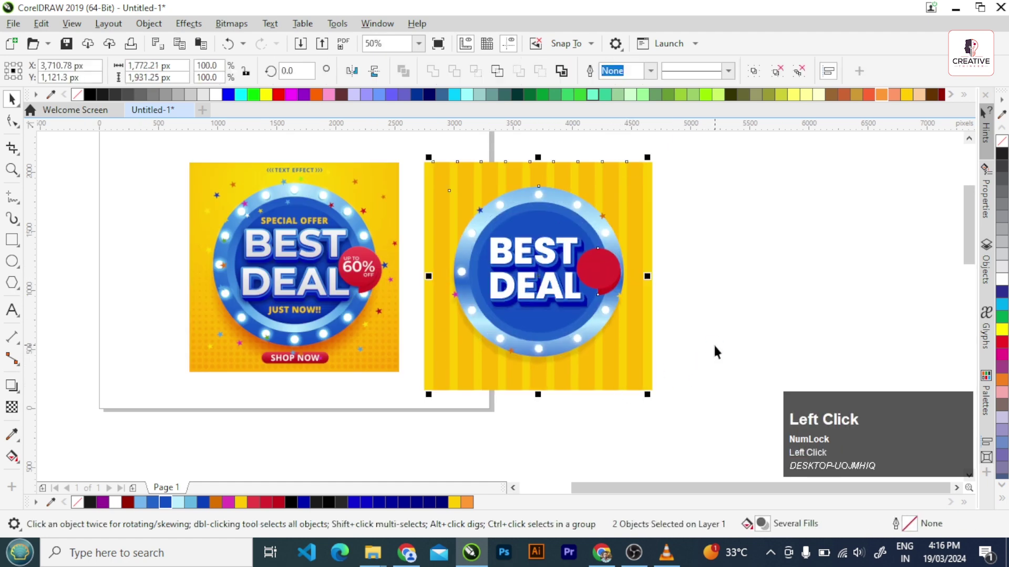
{"action": "left_click", "coordinate": [714, 345]}
{"action": "left_click", "coordinate": [594, 299]}
{"action": "left_click", "coordinate": [663, 306]}
{"action": "left_click", "coordinate": [590, 334]}
{"action": "left_click", "coordinate": [591, 375], "text": "shift"}
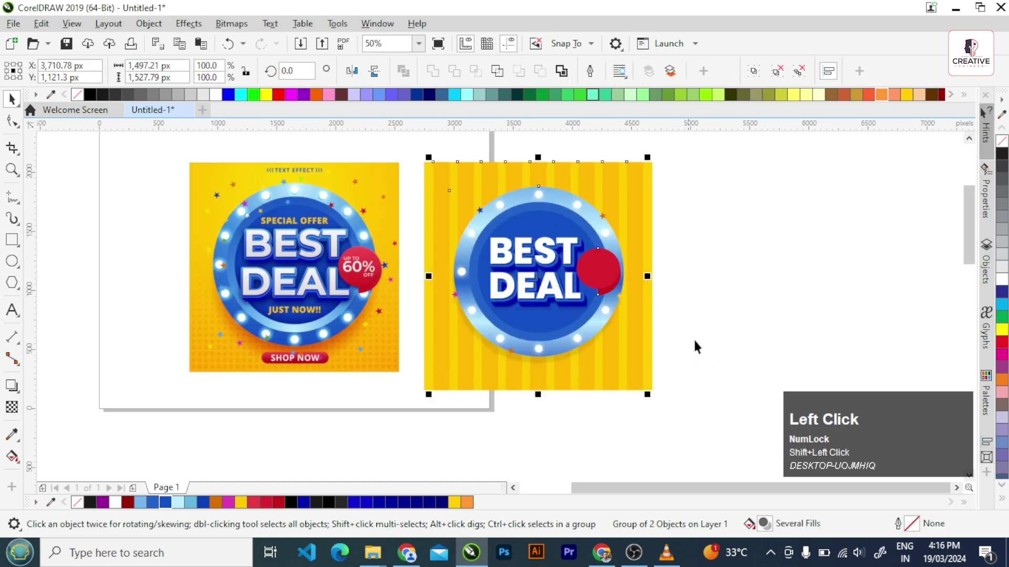
{"action": "left_click", "coordinate": [702, 331]}
{"action": "left_click", "coordinate": [651, 185]}
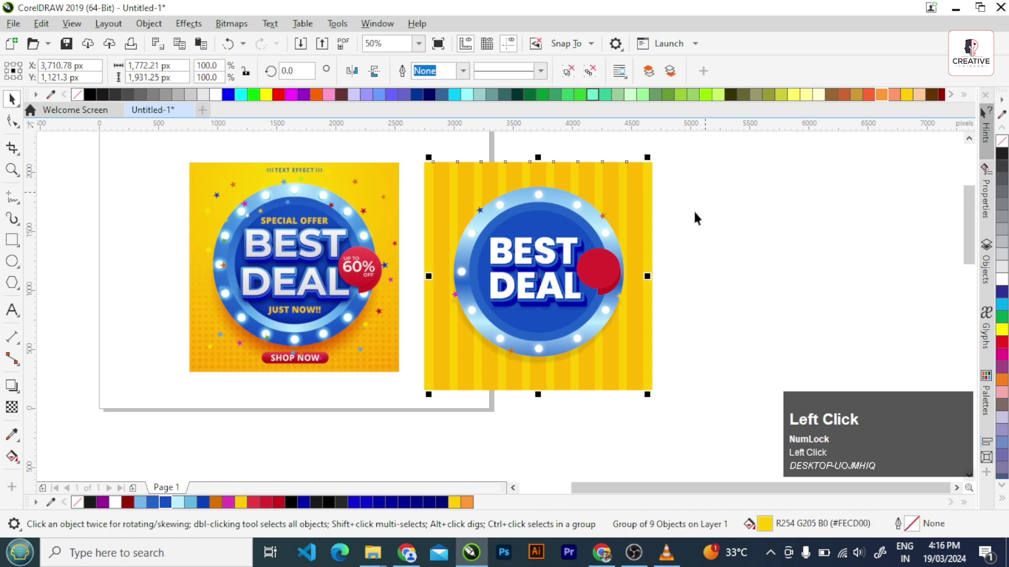
Step: Raise the stripes' Multiply transparency to 70
{"action": "left_click", "coordinate": [12, 407]}
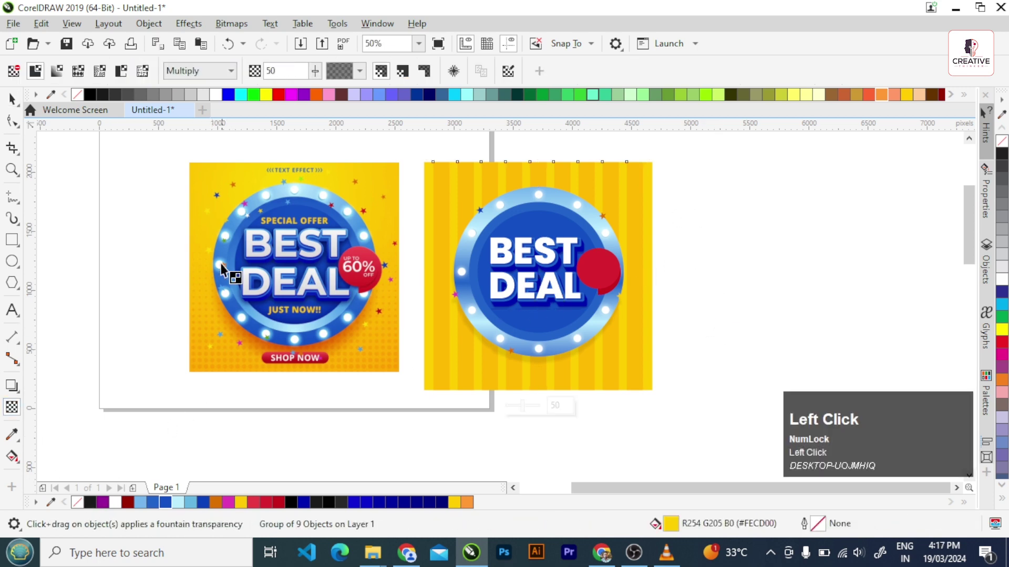
{"action": "type", "text": "70"}
{"action": "left_click", "coordinate": [276, 74]}
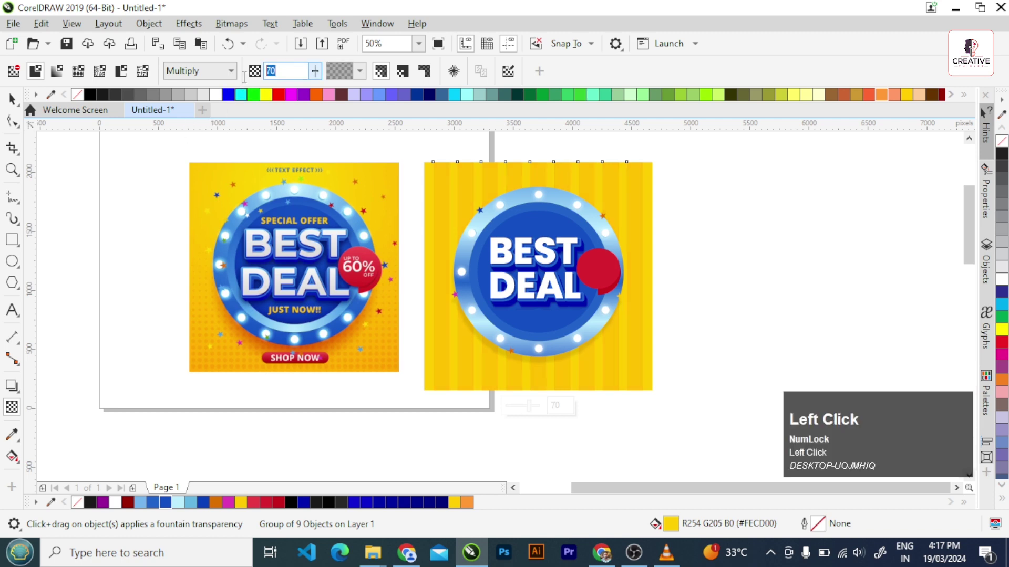
{"action": "type", "text": "55"}
{"action": "left_click", "coordinate": [12, 99]}
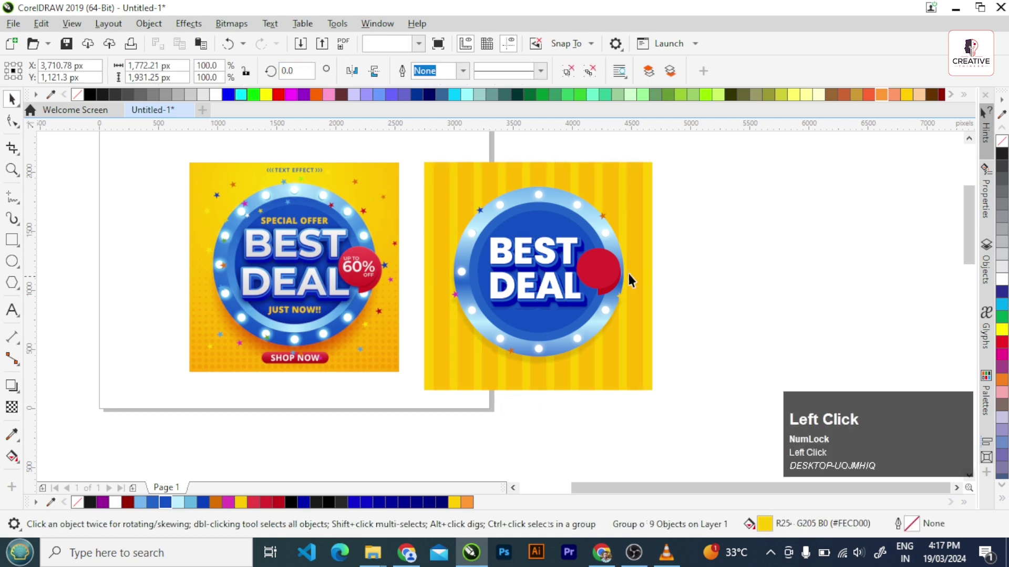
{"action": "scroll", "coordinate": [552, 231], "scroll_direction": "down", "scroll_amount": 2}
{"action": "scroll", "coordinate": [553, 231], "scroll_direction": "up", "scroll_amount": 1}
Step: Set the 60% text's font to Poppins and make it Bold
{"action": "left_click", "coordinate": [687, 272]}
{"action": "scroll", "coordinate": [687, 272], "scroll_direction": "up", "scroll_amount": 1}
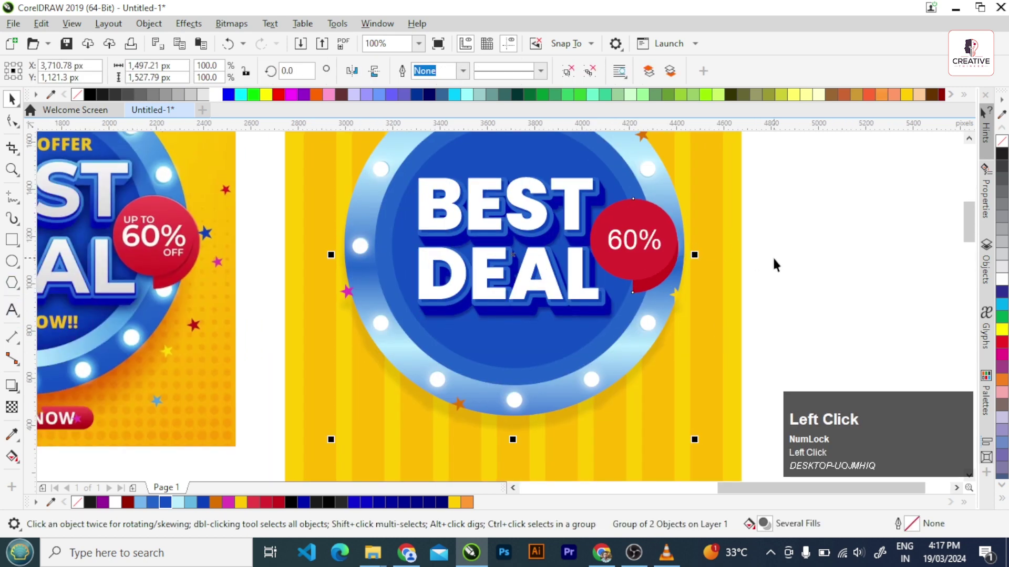
{"action": "left_click", "coordinate": [773, 256]}
{"action": "scroll", "coordinate": [757, 255], "scroll_direction": "down", "scroll_amount": 1}
{"action": "left_click", "coordinate": [745, 254]}
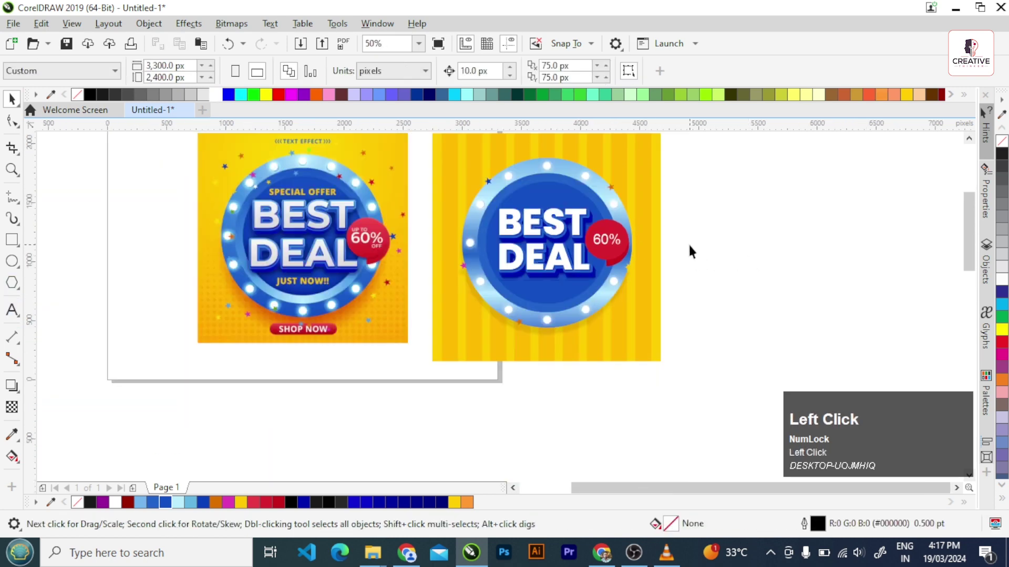
{"action": "left_click", "coordinate": [613, 240]}
{"action": "type", "text": "Poppins"}
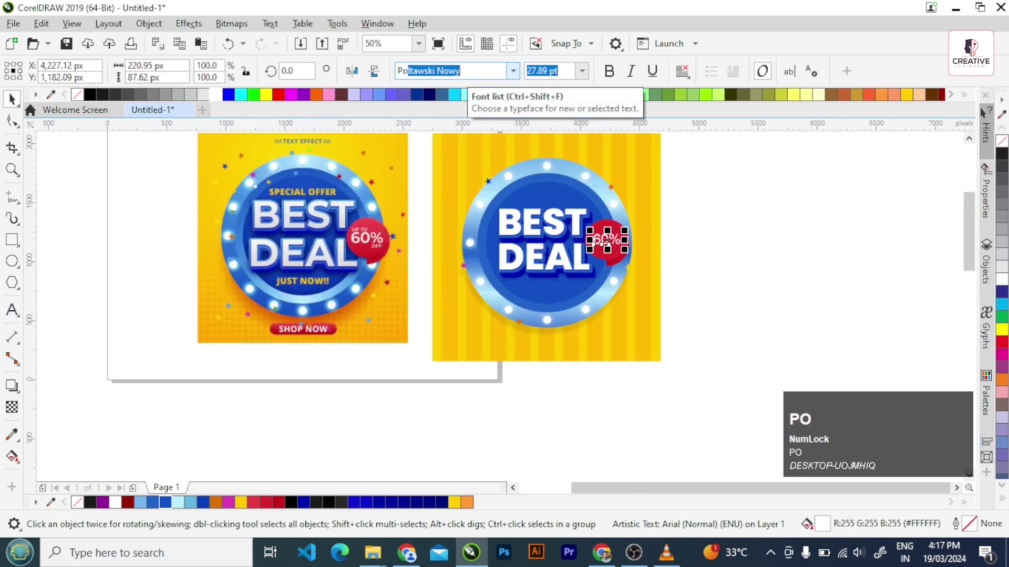
{"action": "key", "text": "Return"}
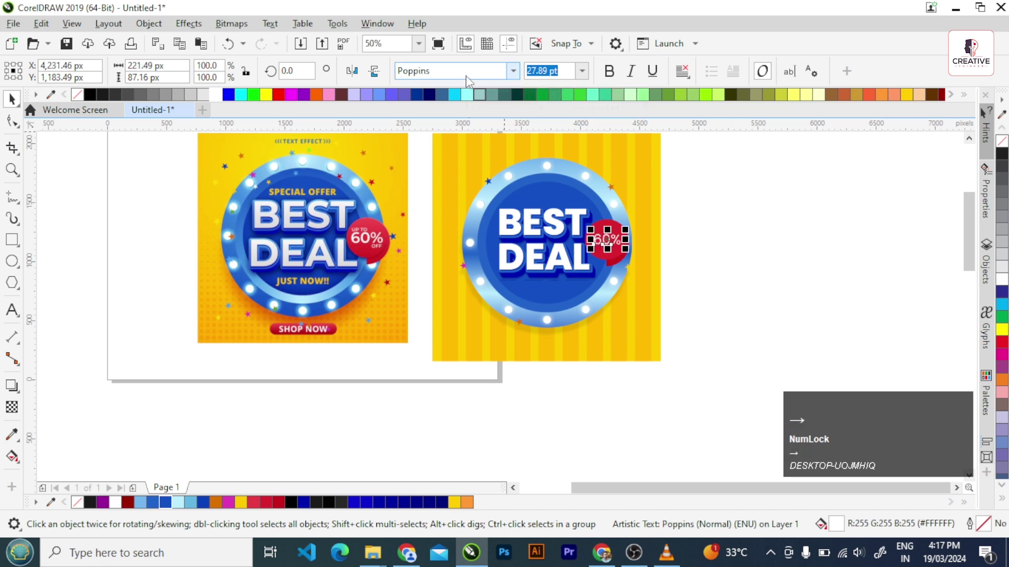
{"action": "left_click", "coordinate": [608, 71]}
Step: Select the red tag and 60% text in turn to review the styled label
{"action": "scroll", "coordinate": [592, 246], "scroll_direction": "up", "scroll_amount": 1}
{"action": "left_click", "coordinate": [628, 261], "text": "shift"}
{"action": "left_click", "coordinate": [774, 277]}
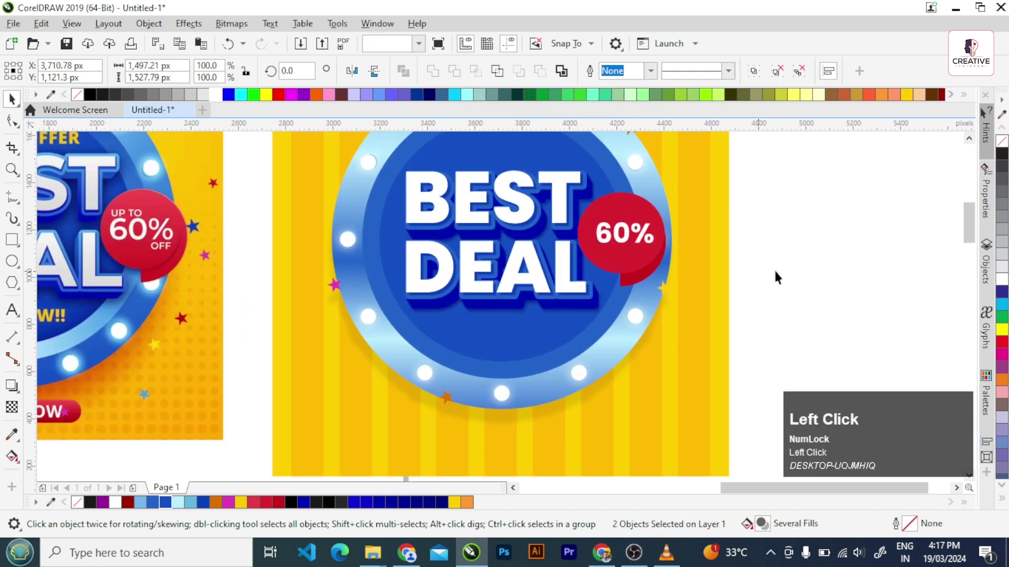
{"action": "scroll", "coordinate": [638, 238], "scroll_direction": "up", "scroll_amount": 1}
{"action": "scroll", "coordinate": [628, 234], "scroll_direction": "up", "scroll_amount": 1}
{"action": "left_click", "coordinate": [622, 231]}
{"action": "scroll", "coordinate": [621, 234], "scroll_direction": "down", "scroll_amount": 3}
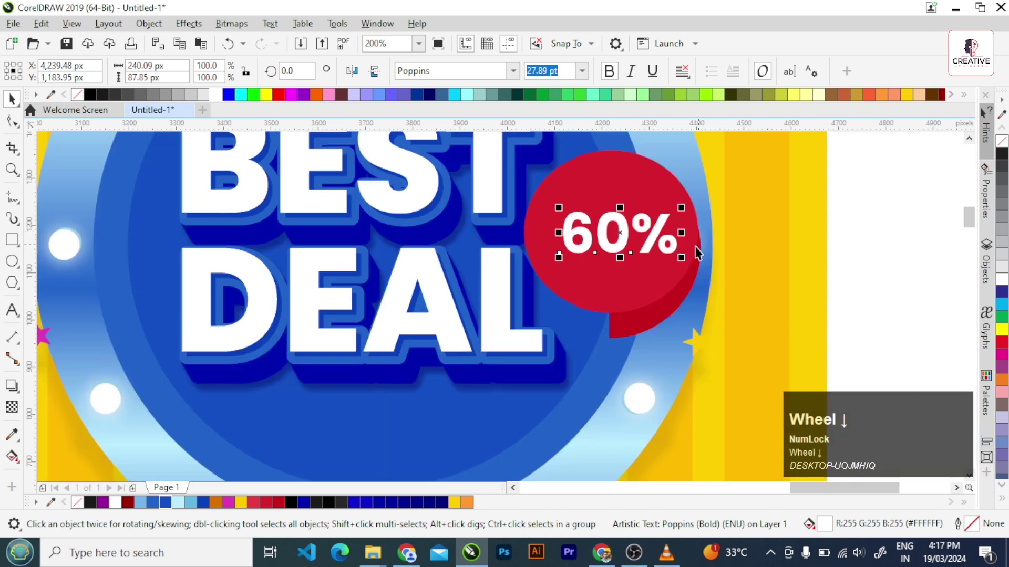
{"action": "left_click", "coordinate": [738, 281]}
{"action": "scroll", "coordinate": [716, 252], "scroll_direction": "down", "scroll_amount": 1}
{"action": "scroll", "coordinate": [541, 286], "scroll_direction": "up", "scroll_amount": 1}
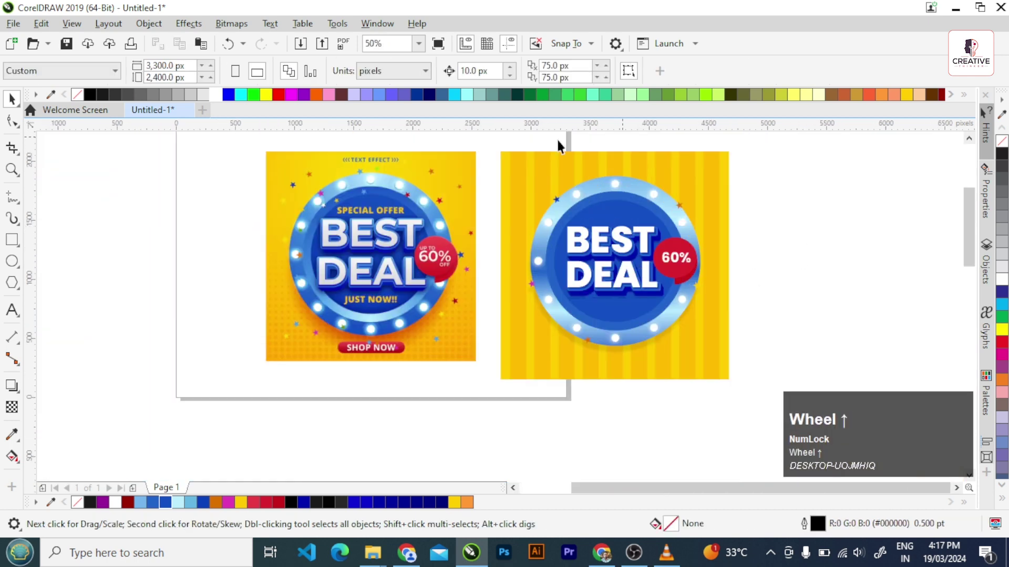
{"action": "left_click", "coordinate": [813, 292]}
Step: Marquee both badge designs, group them with Ctrl+G and centre them on the page with P
{"action": "scroll", "coordinate": [420, 225], "scroll_direction": "up", "scroll_amount": 1}
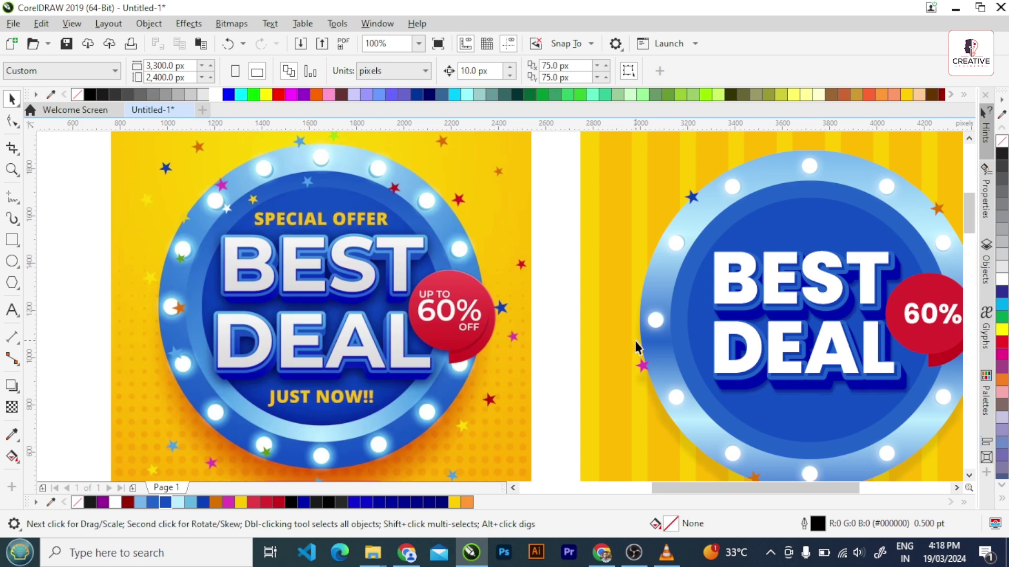
{"action": "scroll", "coordinate": [639, 285], "scroll_direction": "down", "scroll_amount": 5}
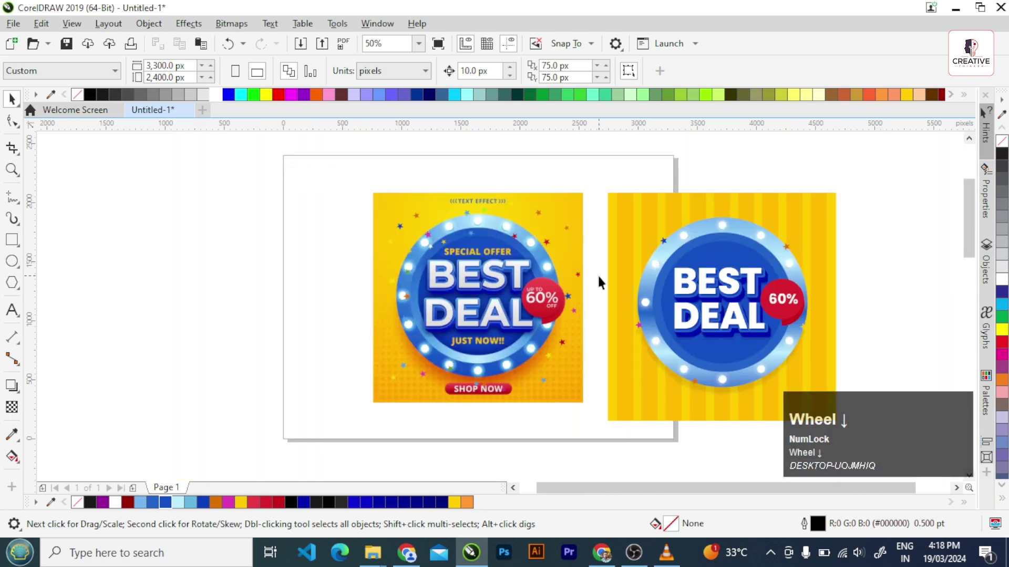
{"action": "left_click", "coordinate": [793, 267]}
{"action": "left_click_drag", "start_coordinate": [587, 390], "coordinate": [393, 384]}
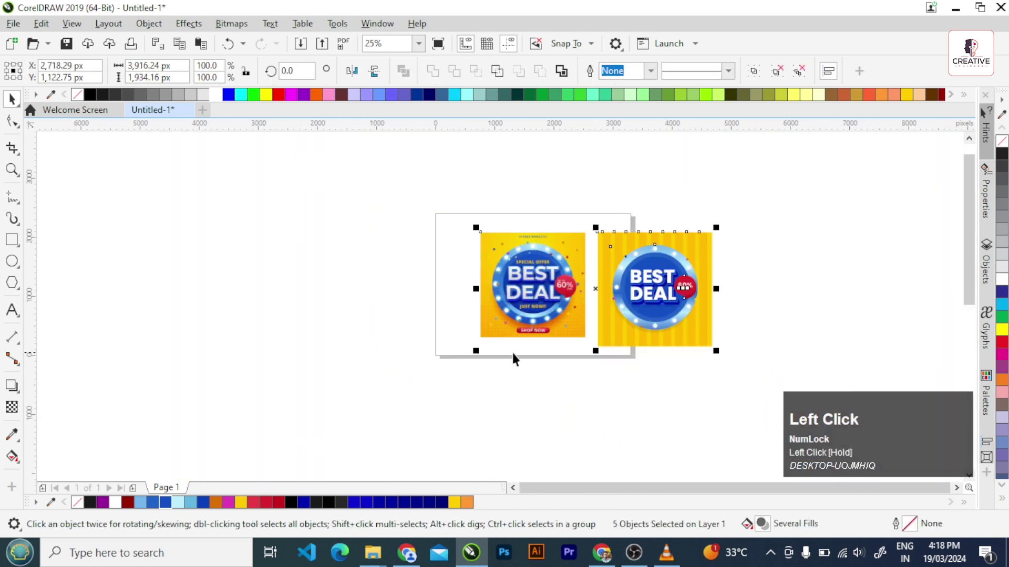
{"action": "key", "text": "ctrl+g"}
{"action": "key", "text": "p"}
{"action": "scroll", "coordinate": [565, 292], "scroll_direction": "up", "scroll_amount": 2}
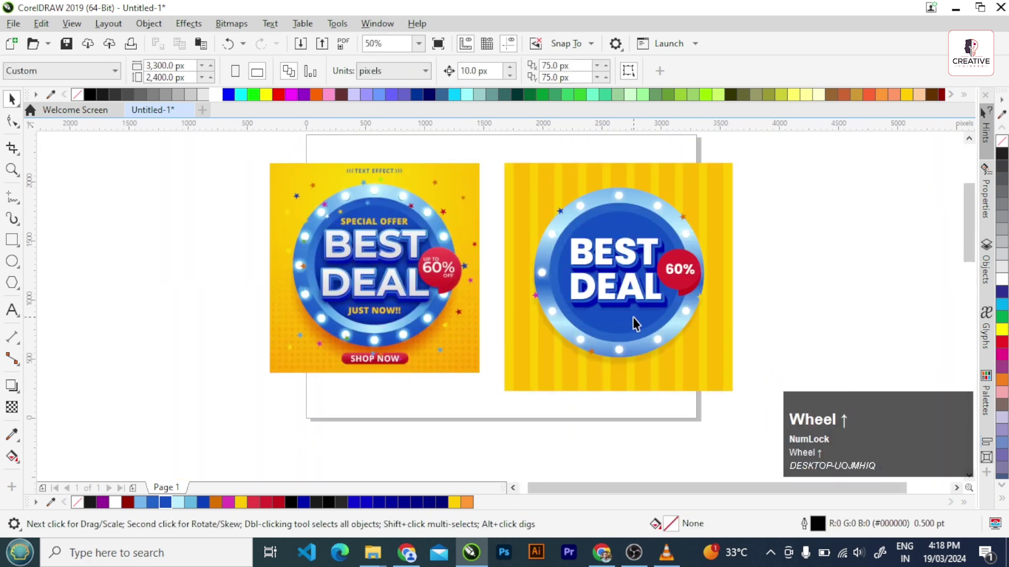